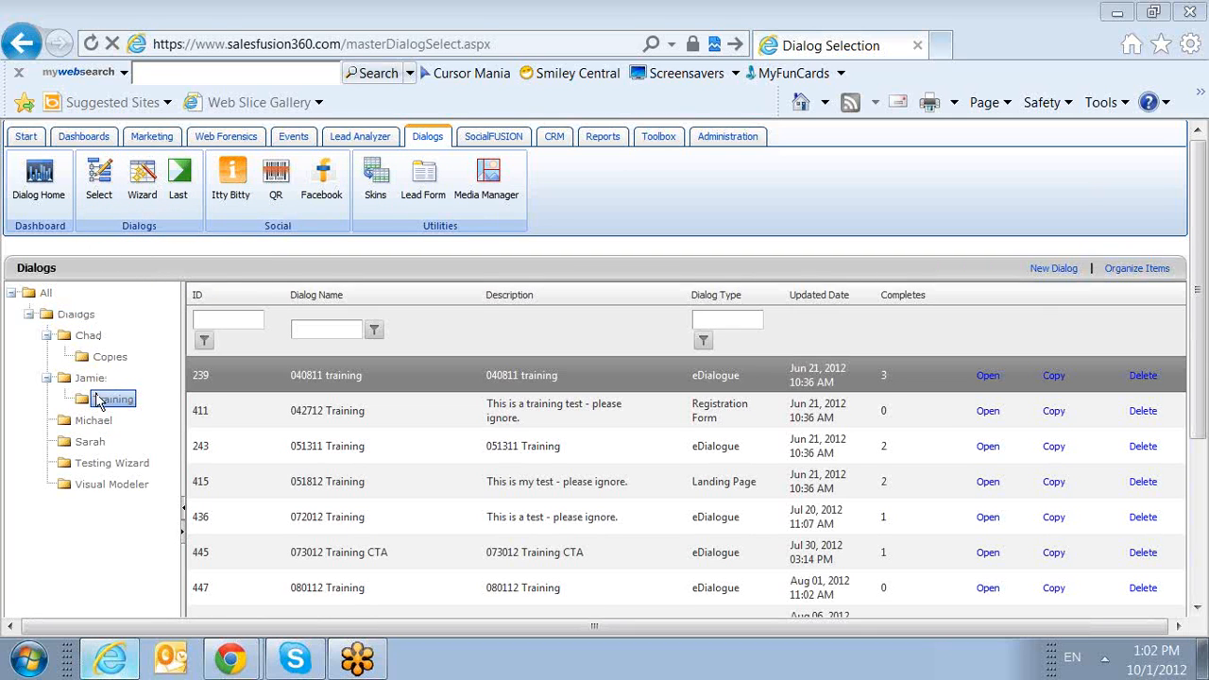
Start a new dialog in the Training folder and name it 100112 Training.
left_click(1053, 270)
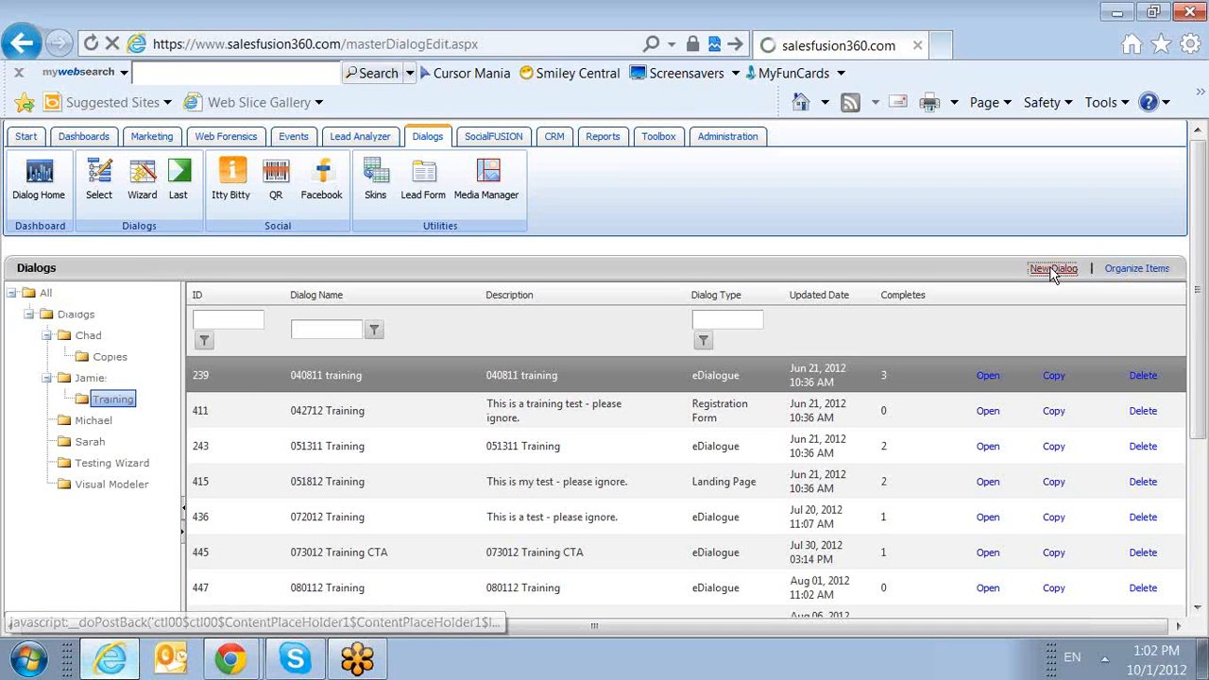
left_click(347, 298)
type("1001")
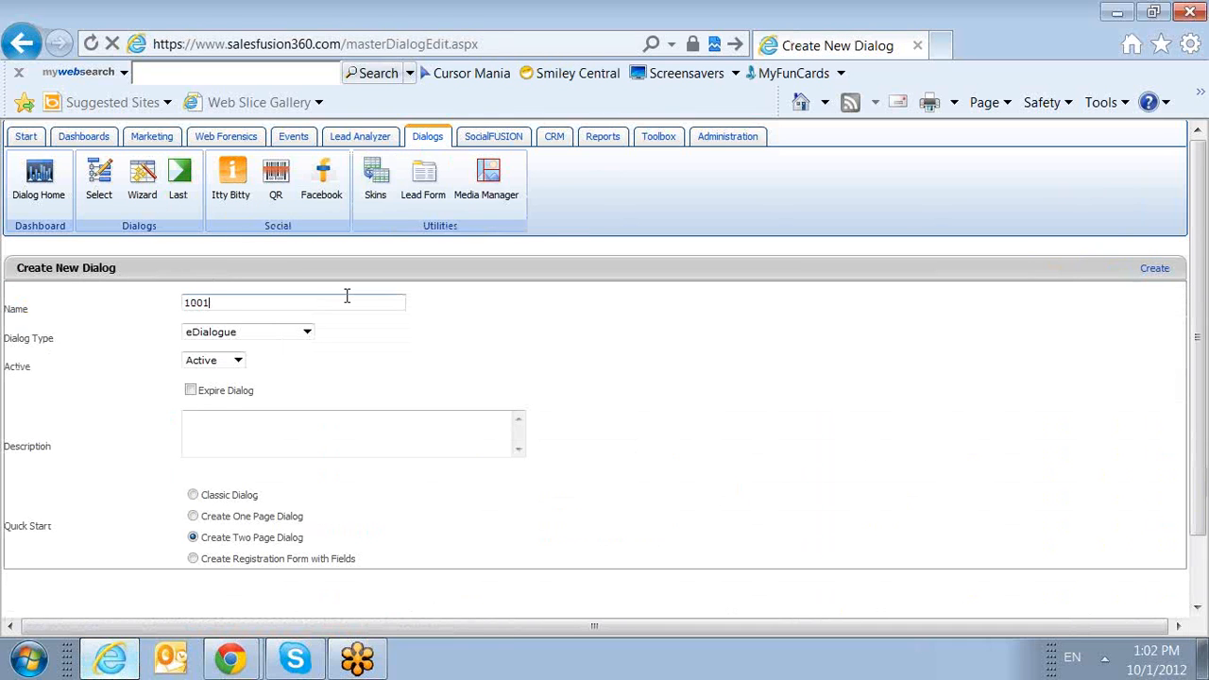
type("12 Training,")
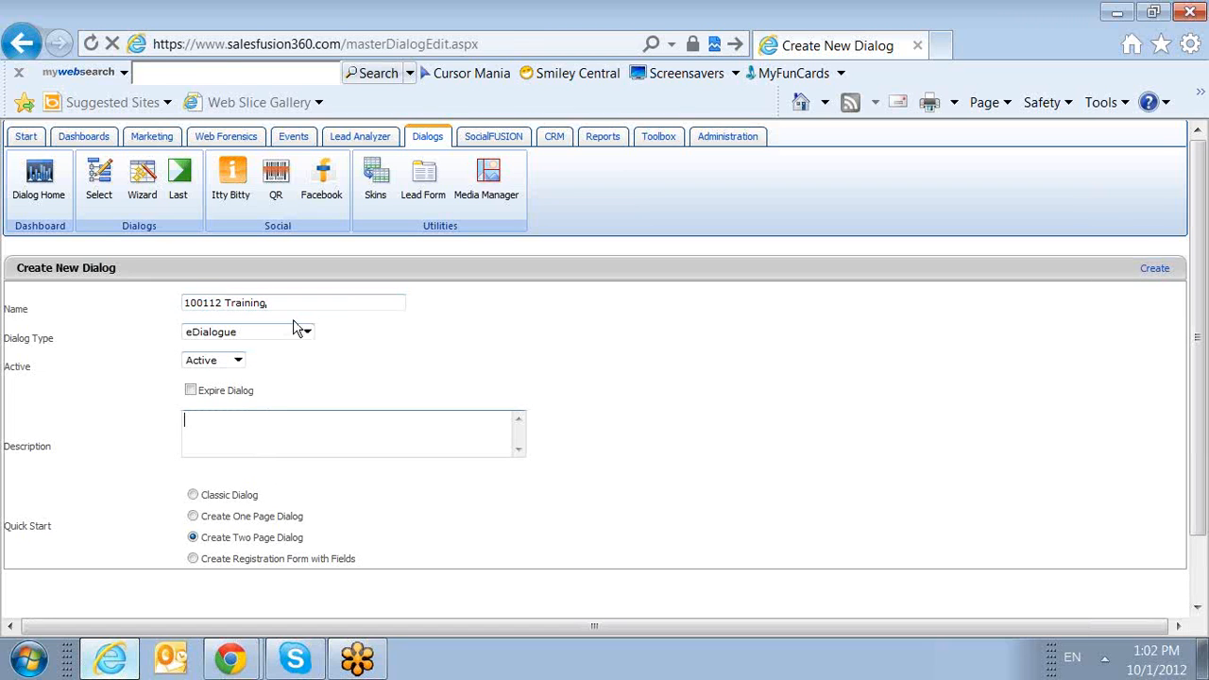
Copy the dialog's name, 100112 Training, into its description.
left_click_drag(282, 296, 14, 298)
key("ctrl+c")
left_click(319, 423)
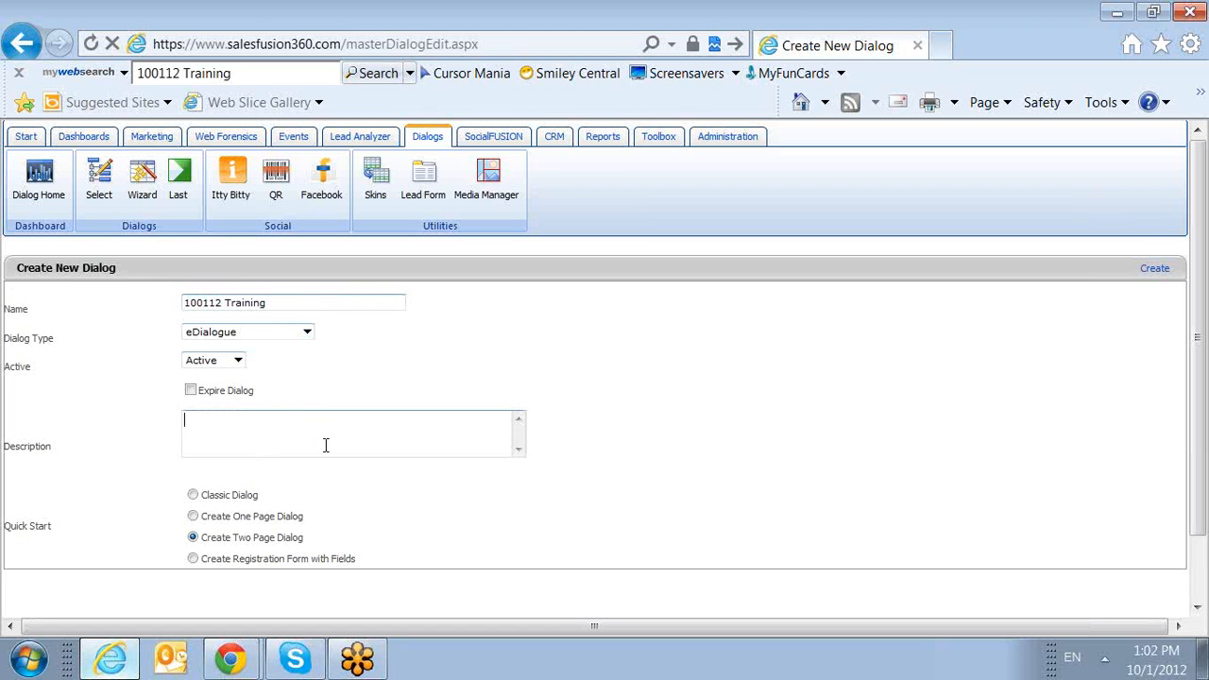
key("ctrl+v")
Choose Classic Dialog as the quick start and create the dialog.
scroll(325, 445, "down", 2)
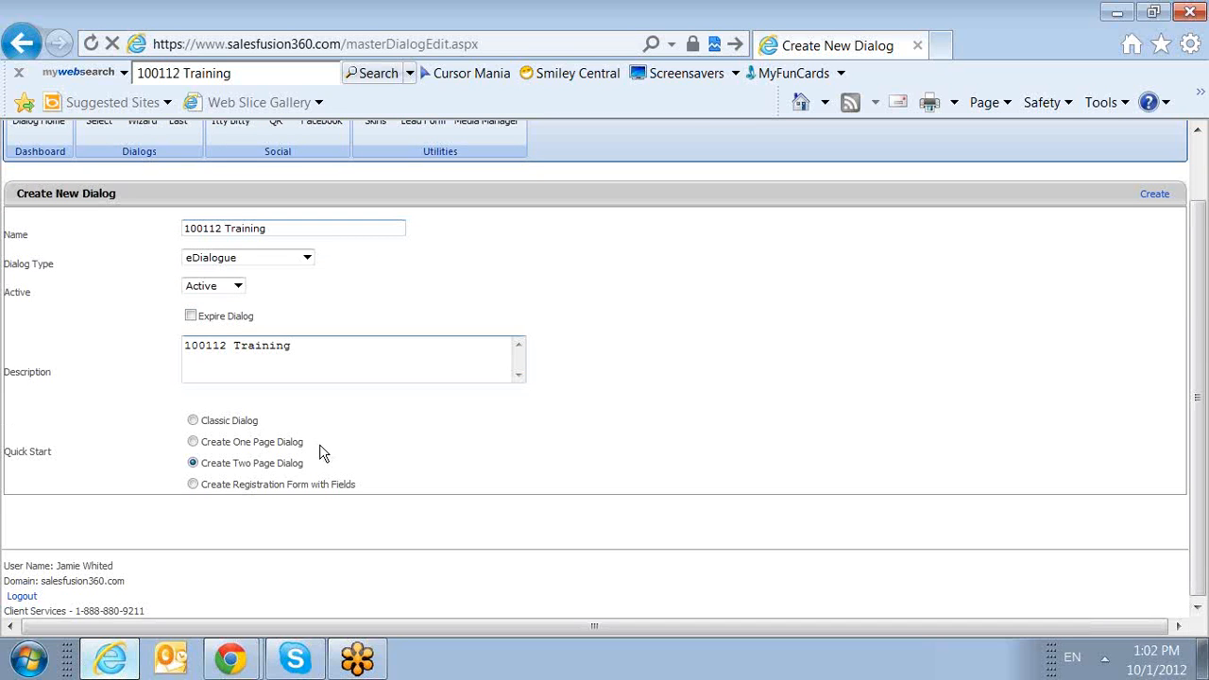
left_click(197, 425)
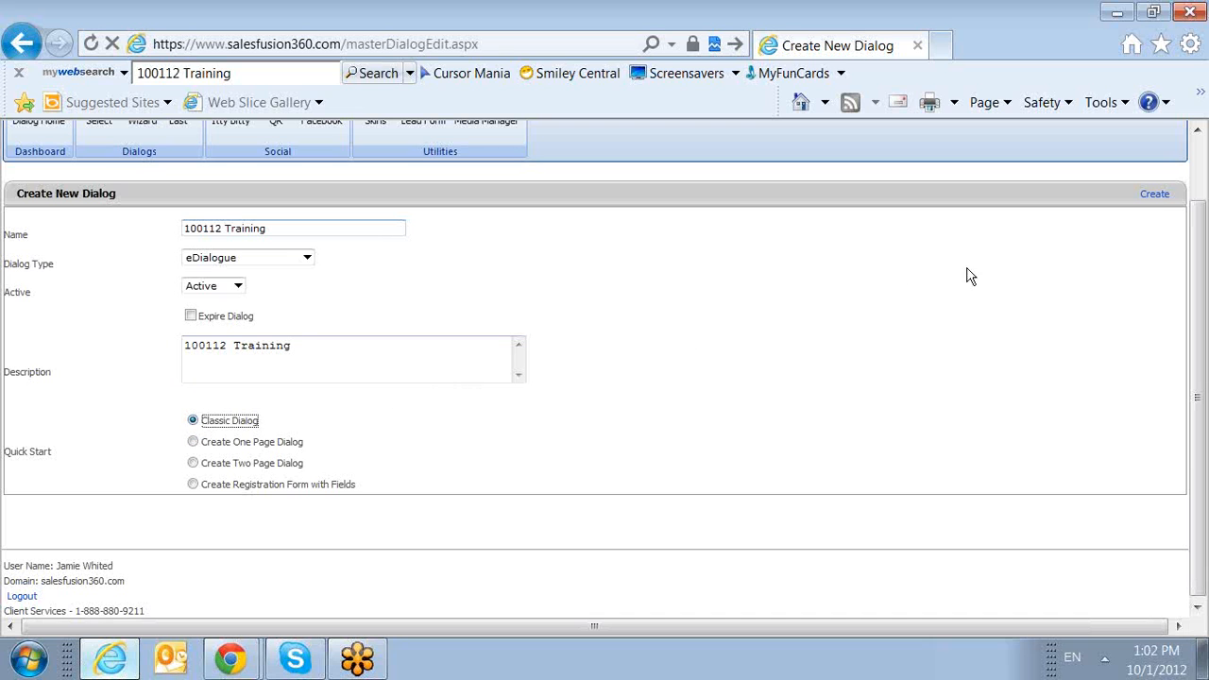
left_click(1155, 196)
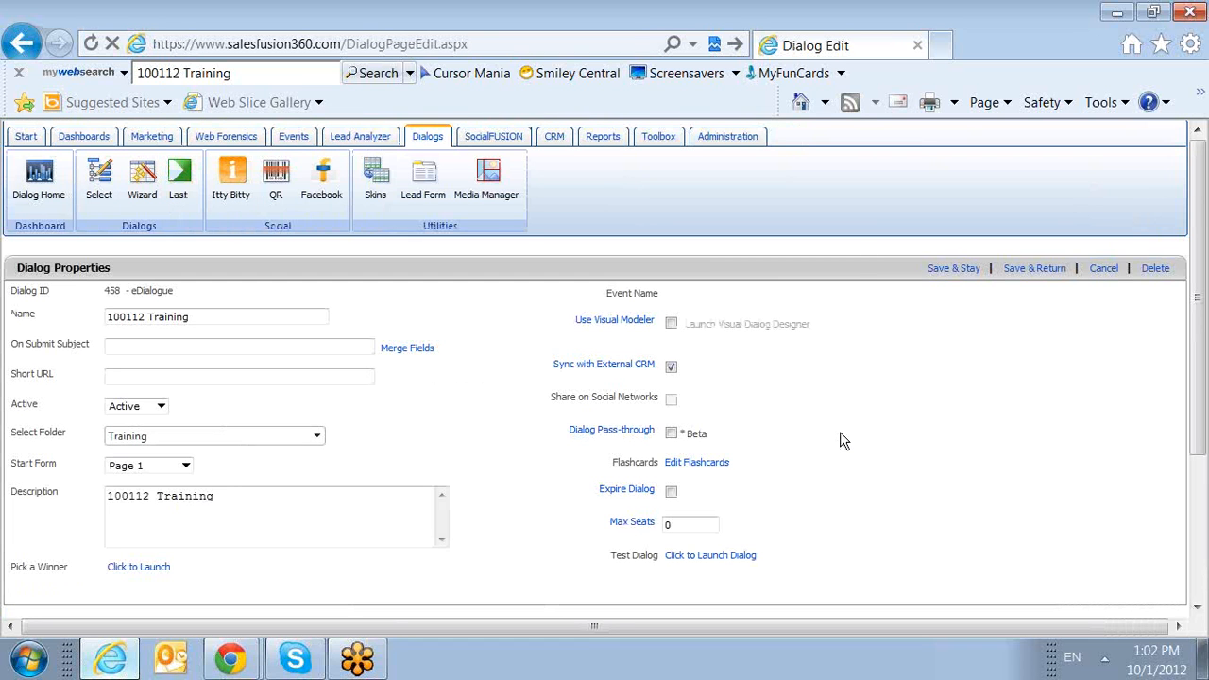
Enable Use Visual Modeler for the dialog, dismiss the notification, and launch the Visual Dialog Designer.
scroll(843, 441, "down", 5)
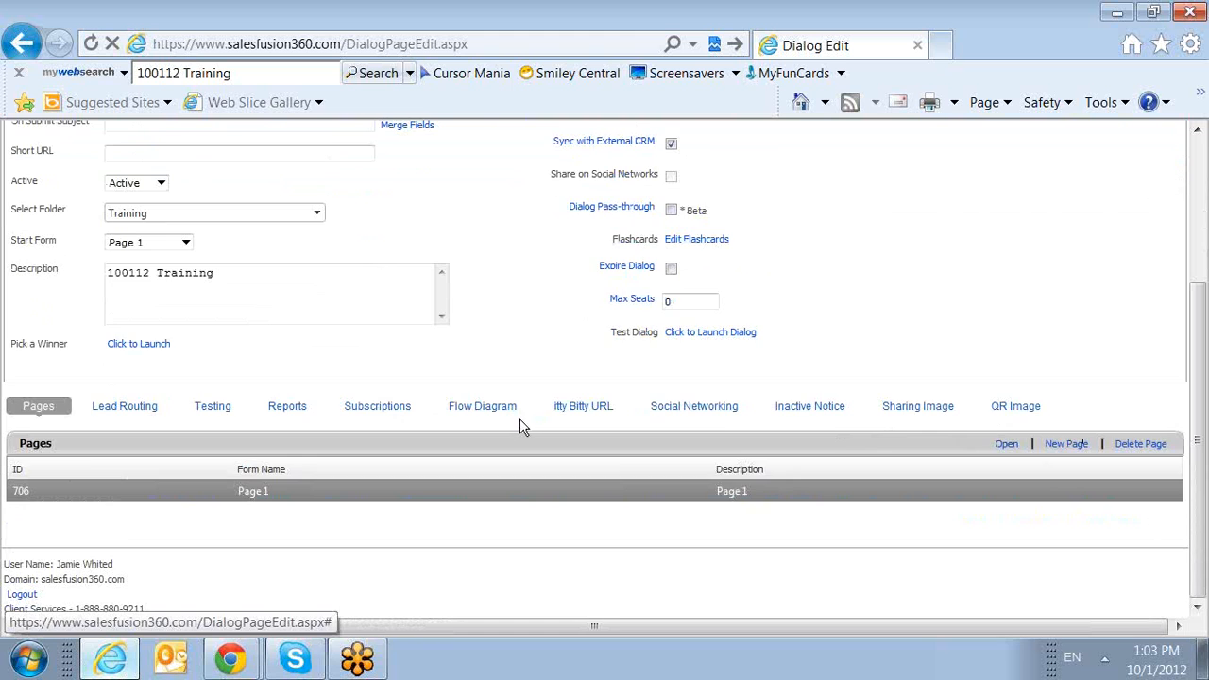
scroll(522, 421, "up", 5)
mouse_move(624, 323)
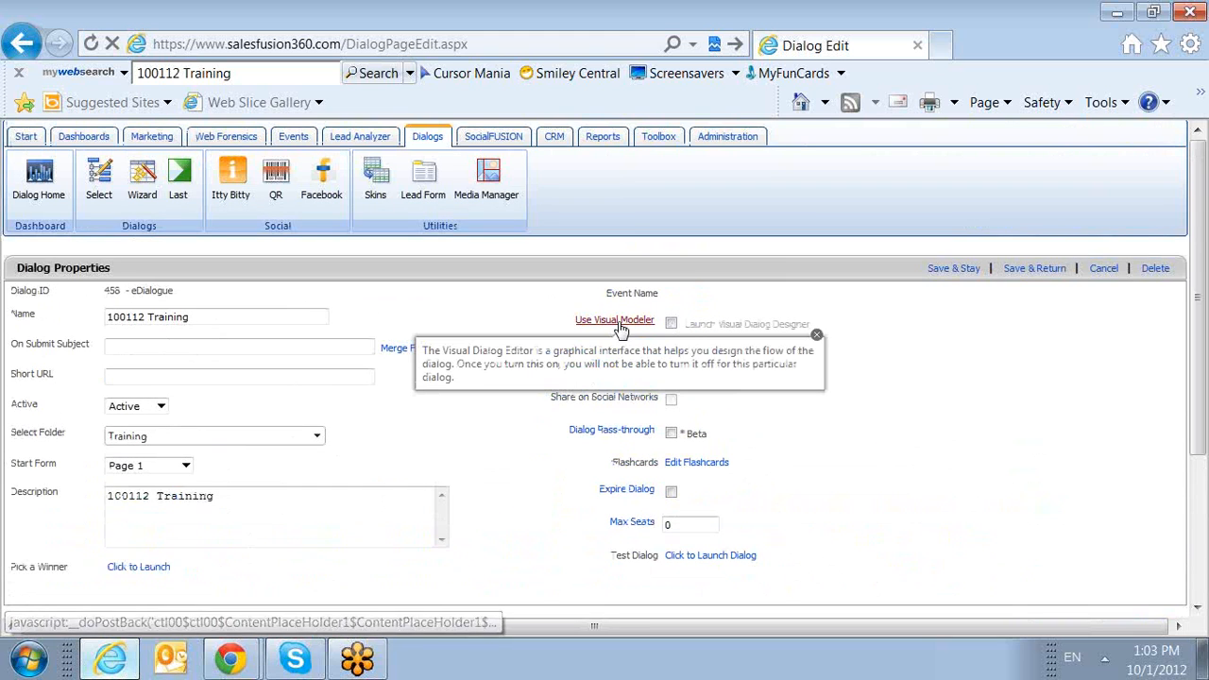
left_click(671, 324)
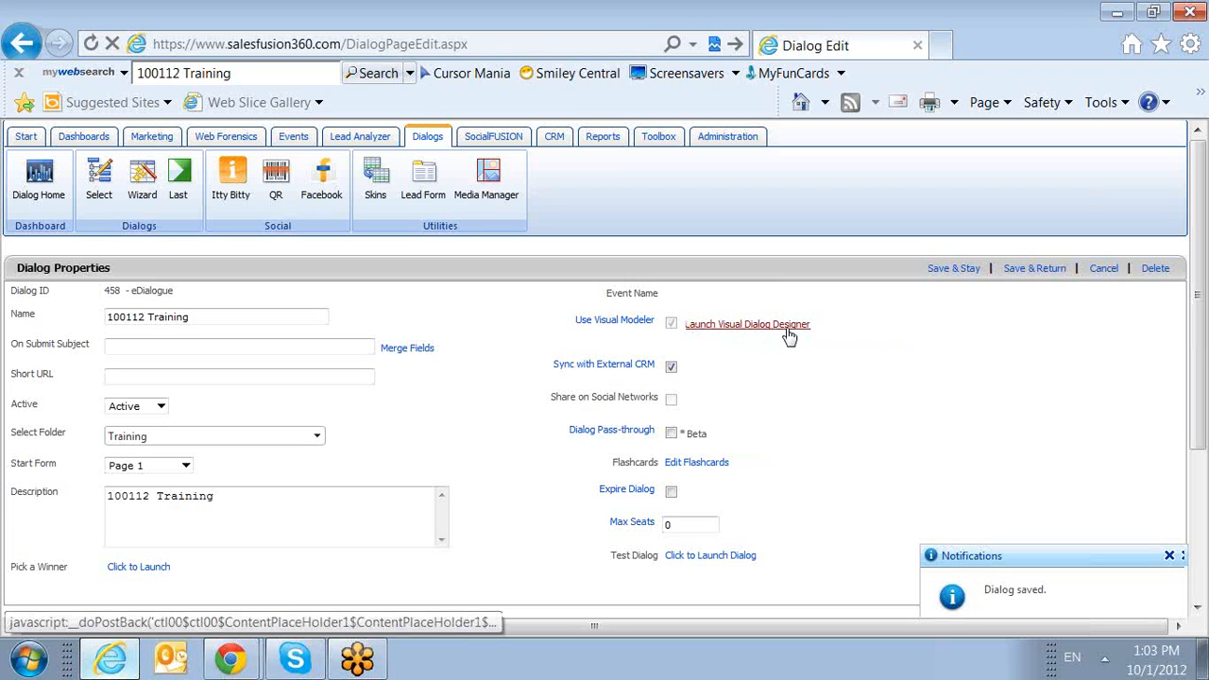
left_click(1168, 556)
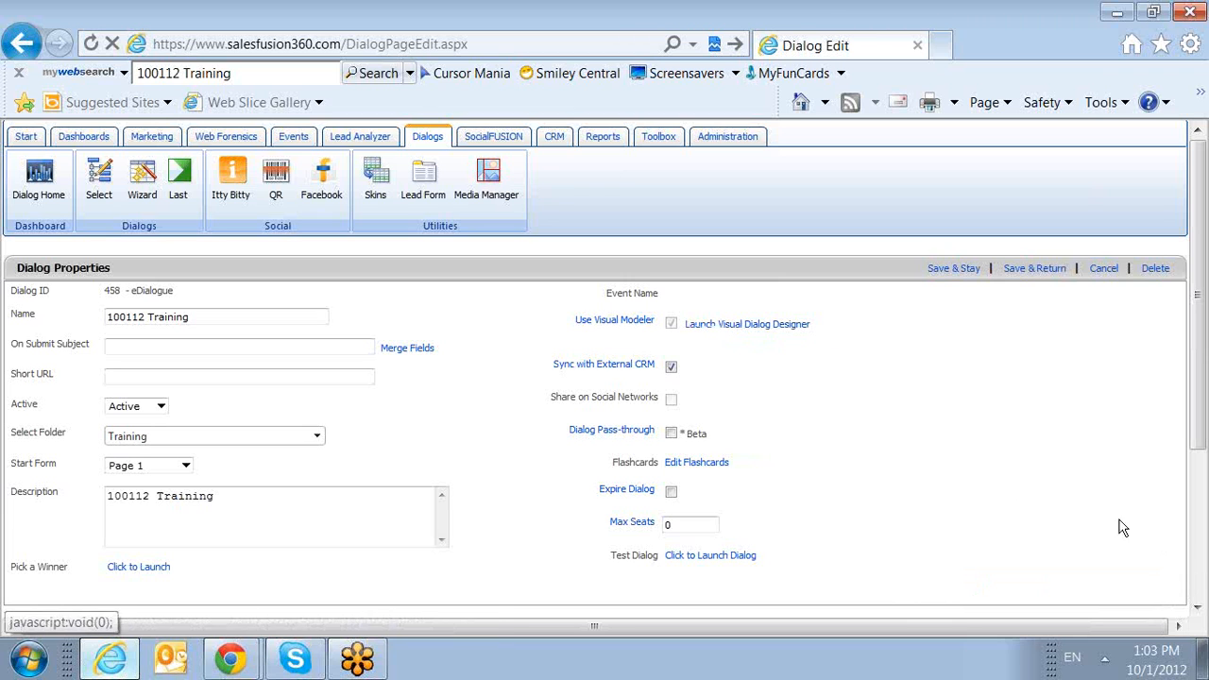
left_click(787, 326)
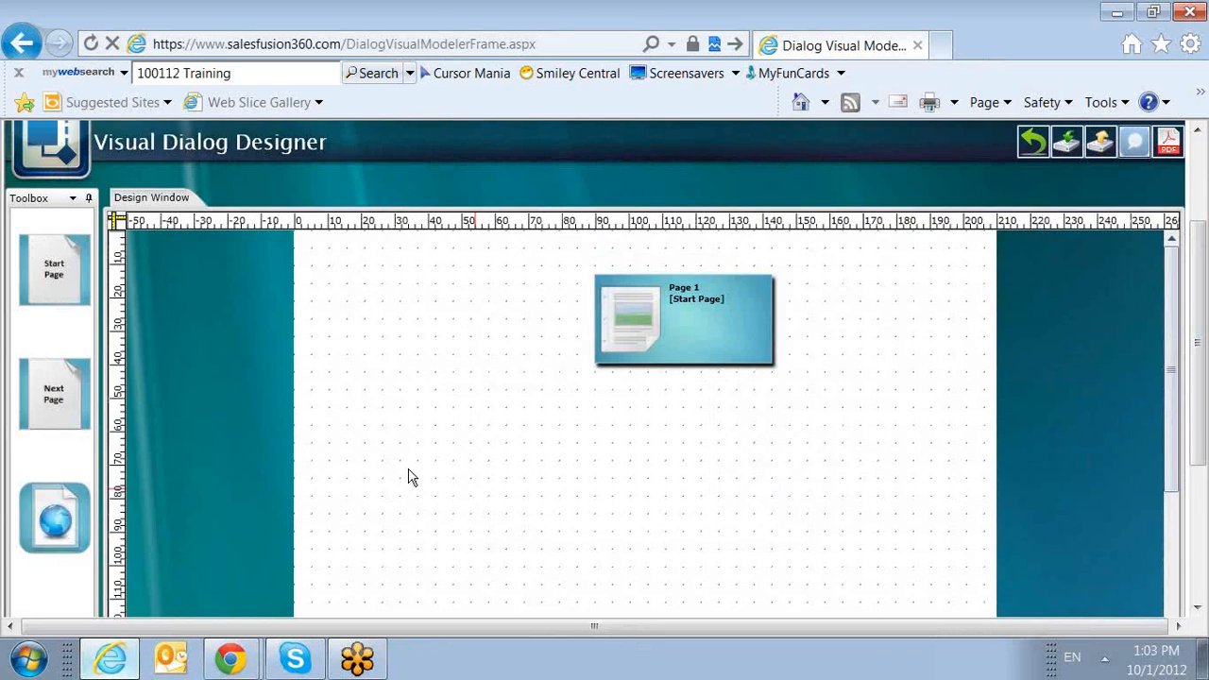
Open the properties of the Page 1 start page and set its page title and description to Training 123.
left_click(695, 328)
double_click(692, 318)
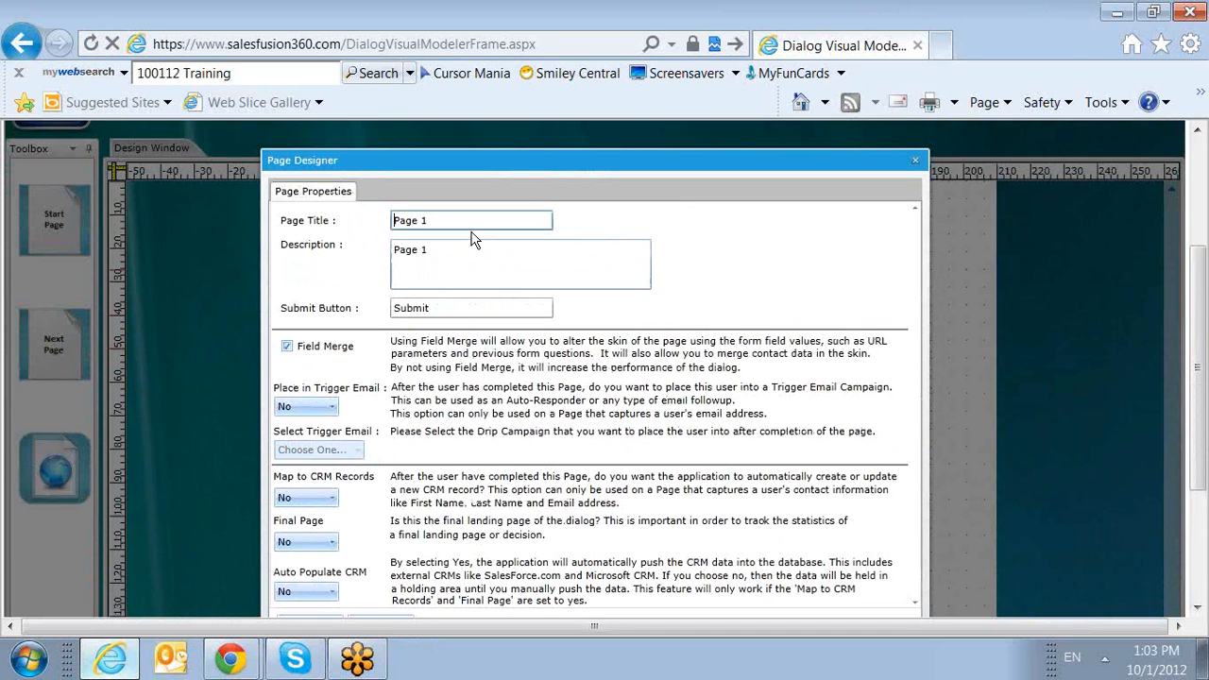
left_click_drag(466, 220, 263, 224)
type("Training 123")
left_click_drag(484, 220, 247, 223)
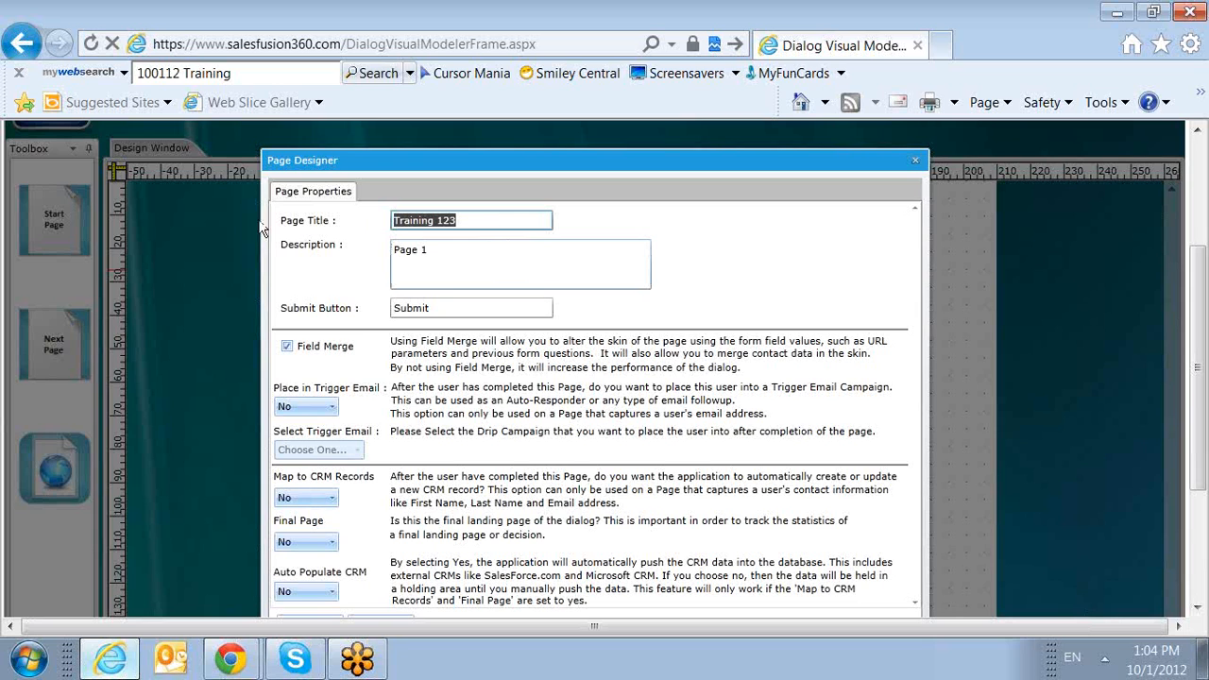
left_click_drag(431, 249, 315, 262)
key("ctrl+v")
Change the page's submit button text to Register Now.
left_click_drag(436, 308, 277, 314)
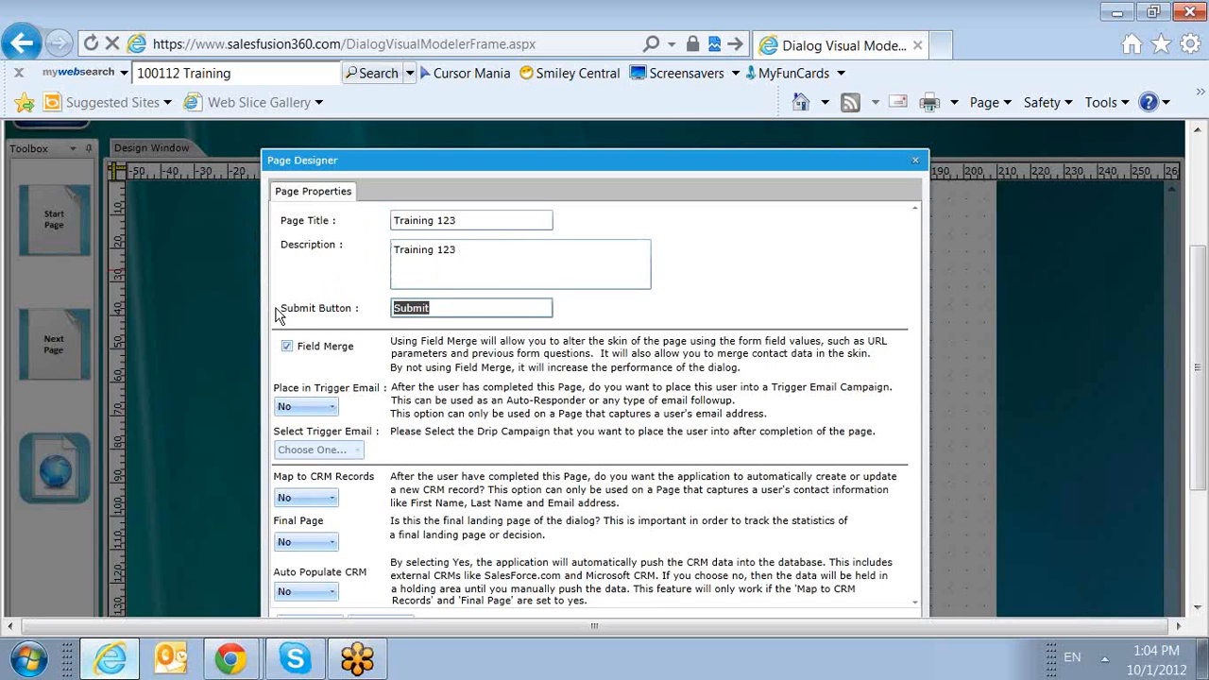
type("Registre")
key("BackSpace")
key("BackSpace")
type("er Now")
Keep Place in Trigger Email at No, set Map to CRM Records to Yes, and continue to the captcha options.
scroll(289, 325, "down", 2)
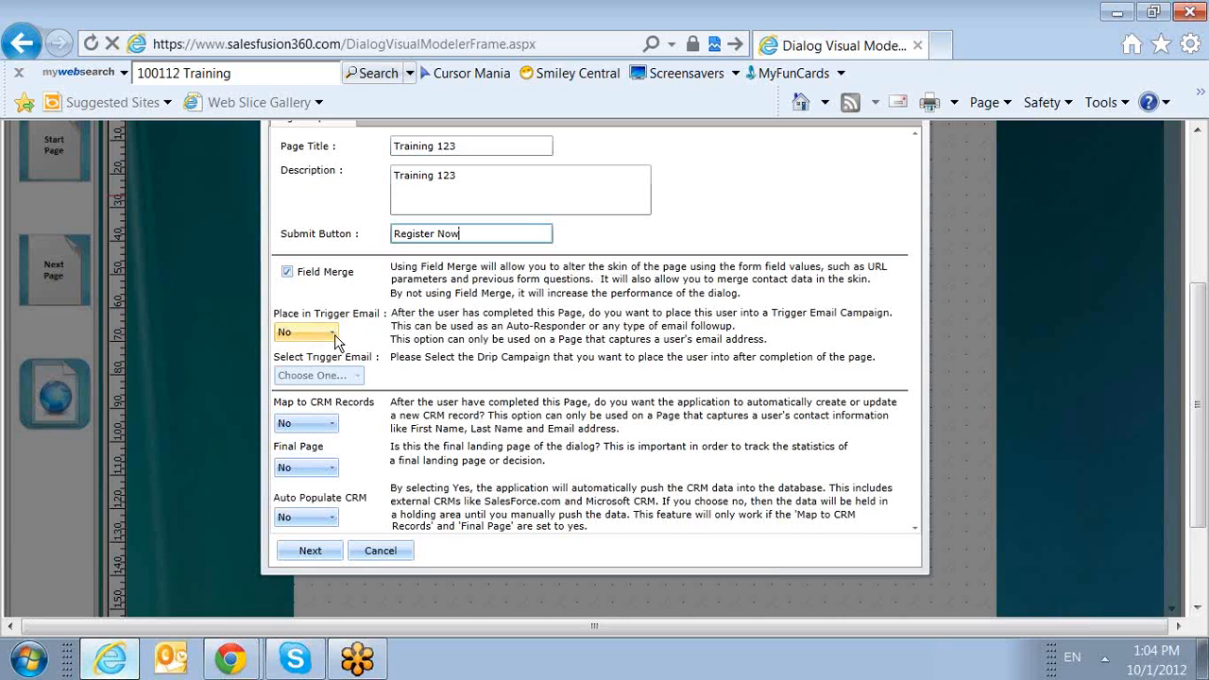
left_click(334, 334)
left_click(334, 334)
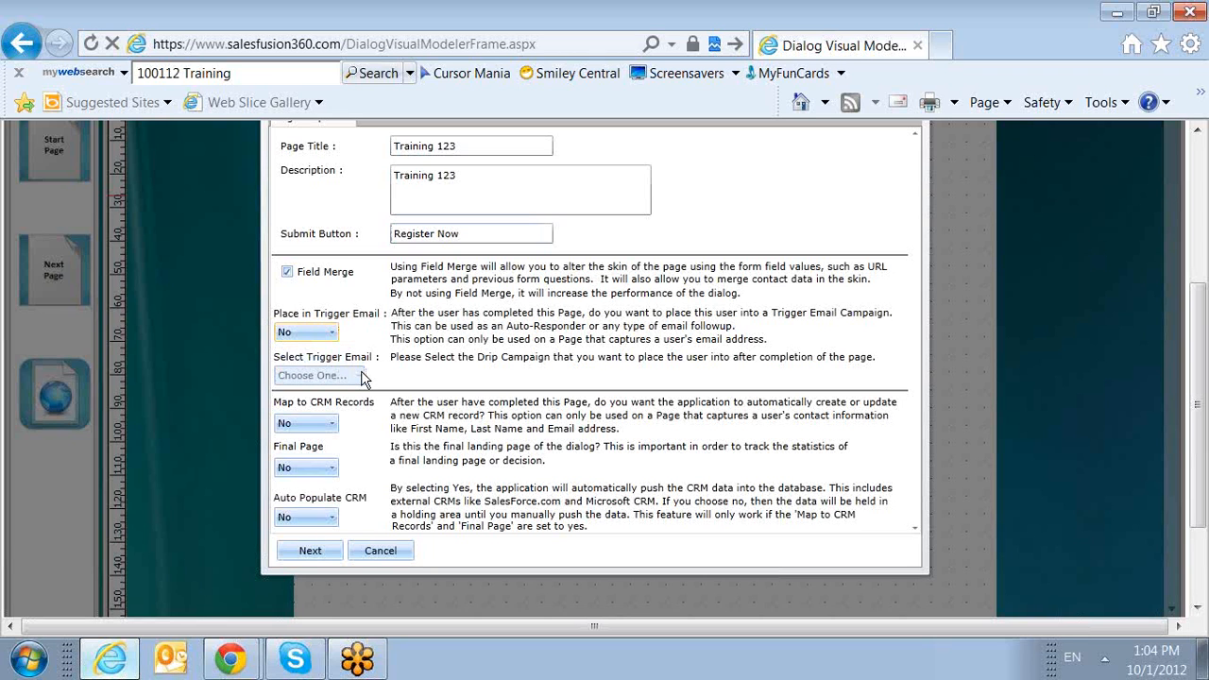
left_click(307, 423)
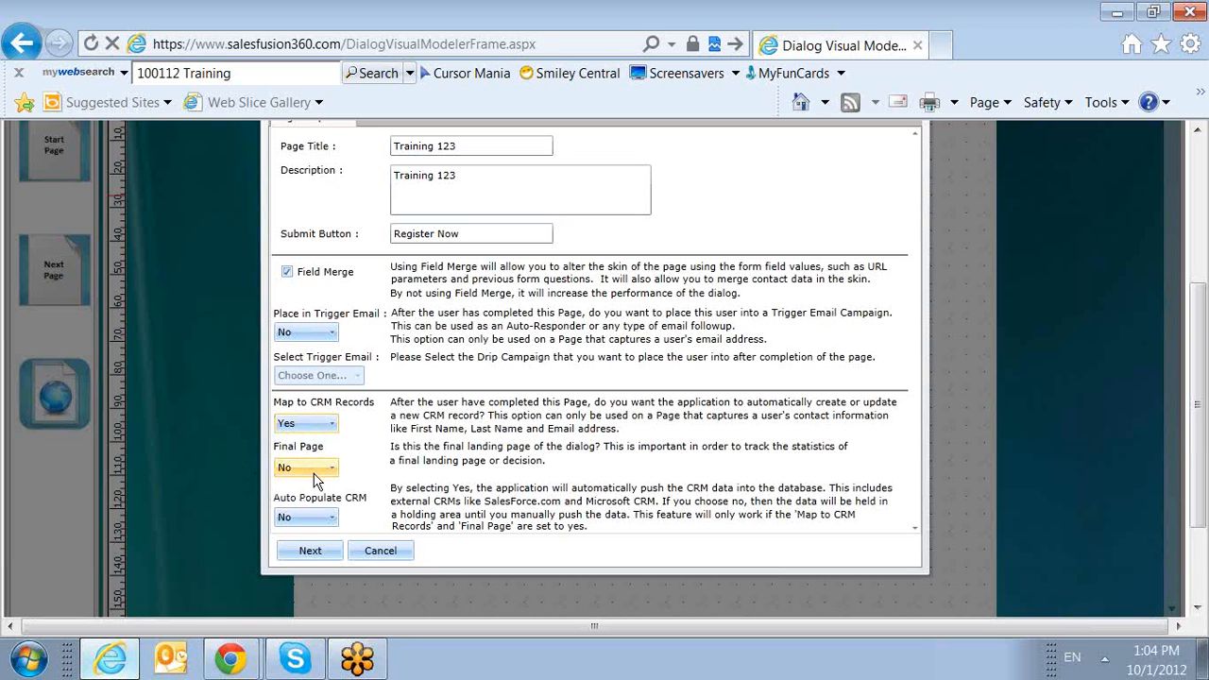
left_click(306, 555)
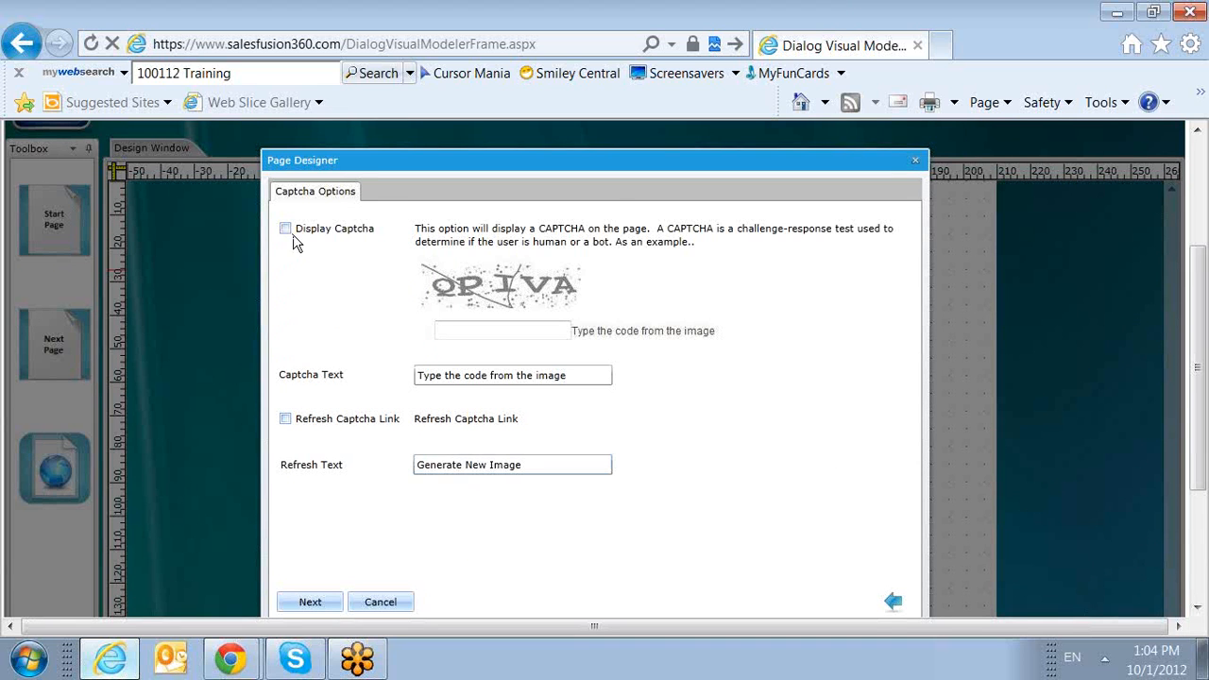
Skip the captcha settings with Display Captcha off and continue to creating the page's fields.
scroll(399, 453, "down", 1)
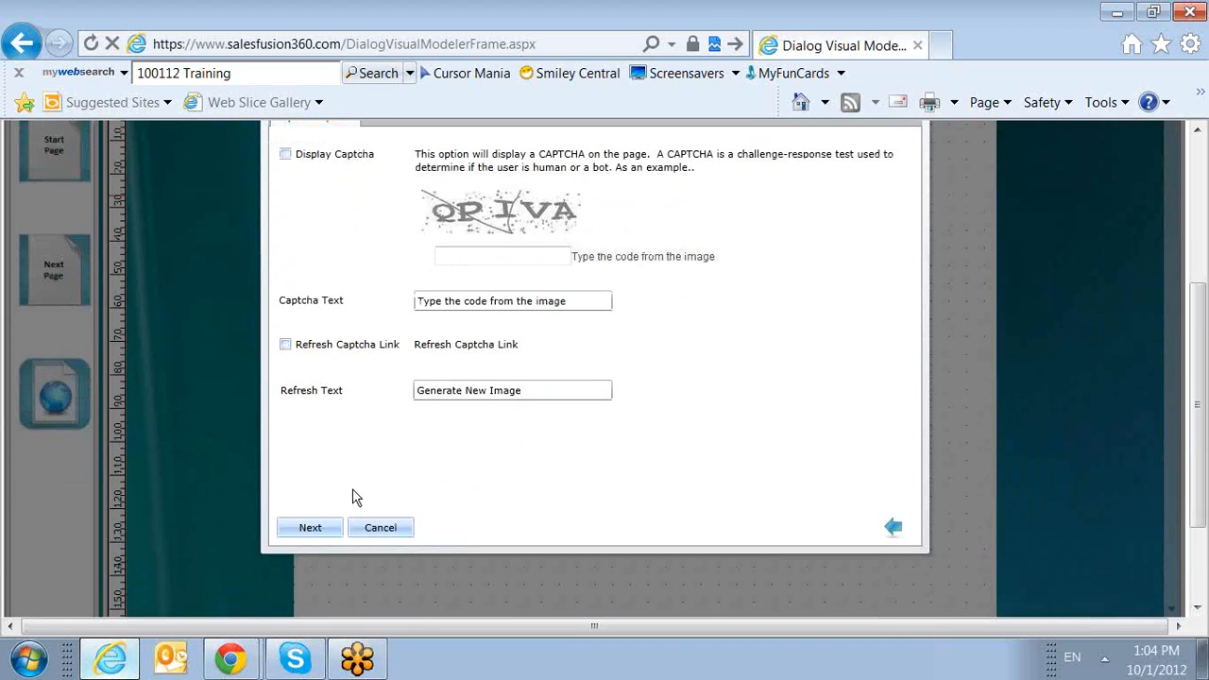
left_click(337, 537)
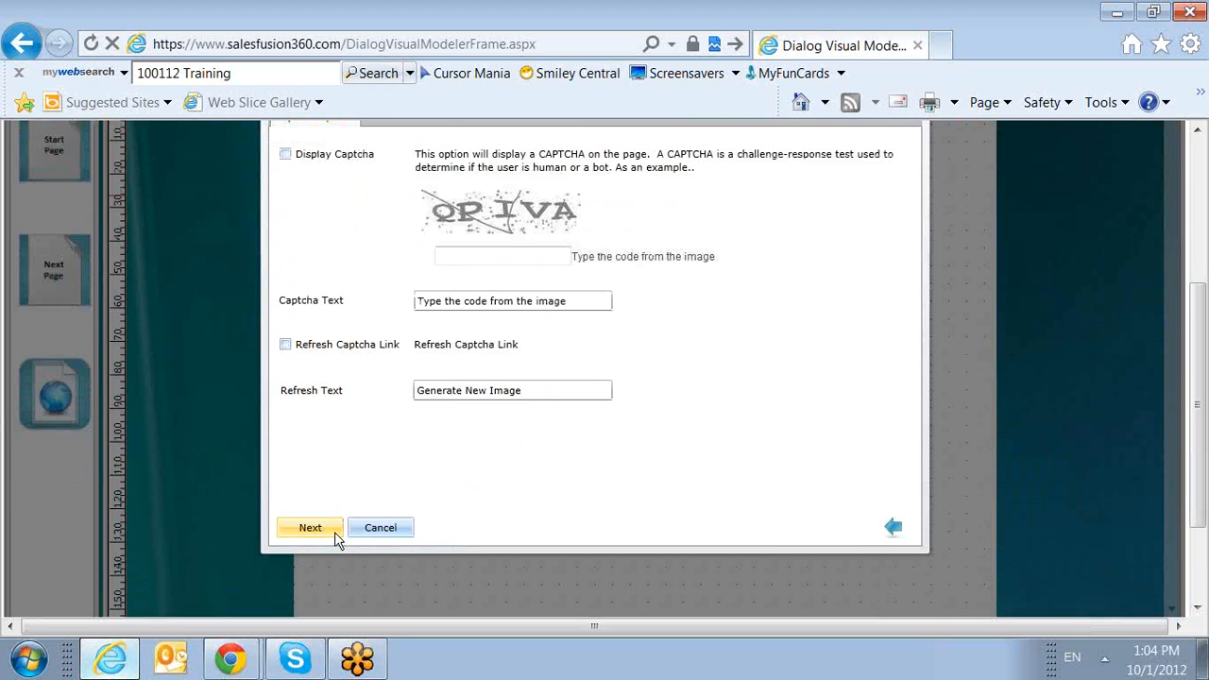
scroll(508, 394, "up", 1)
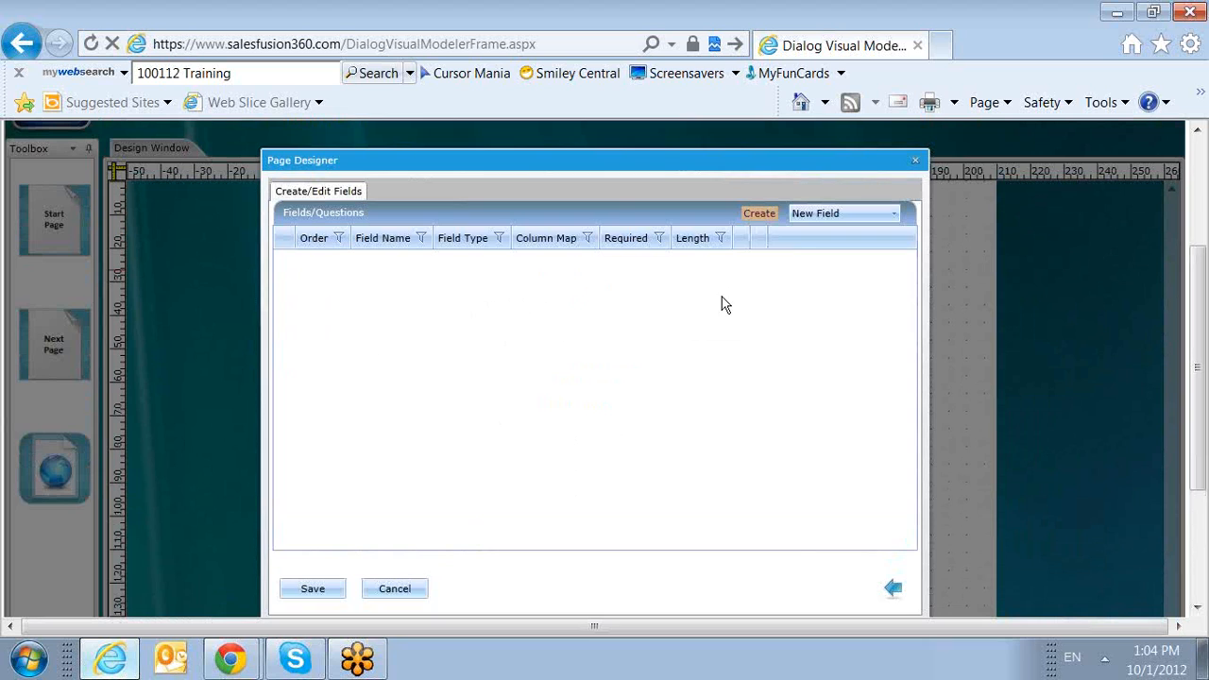
Create a new form field with Email as both its field name and its question text.
left_click(847, 209)
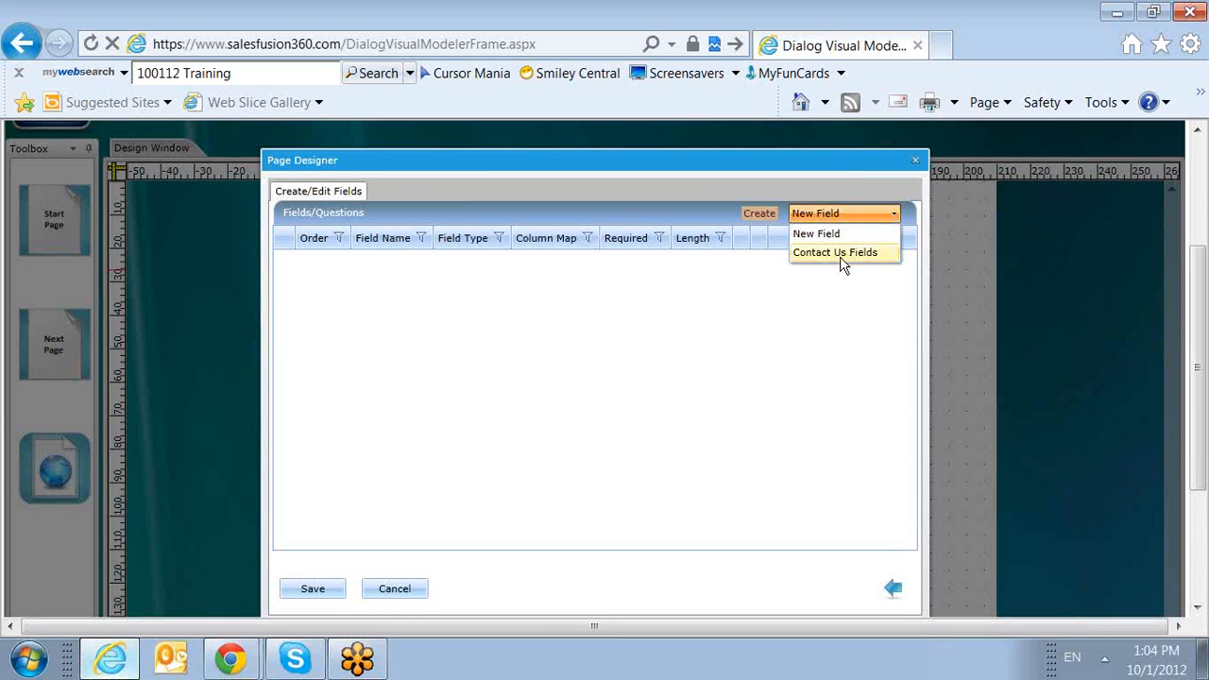
left_click(834, 236)
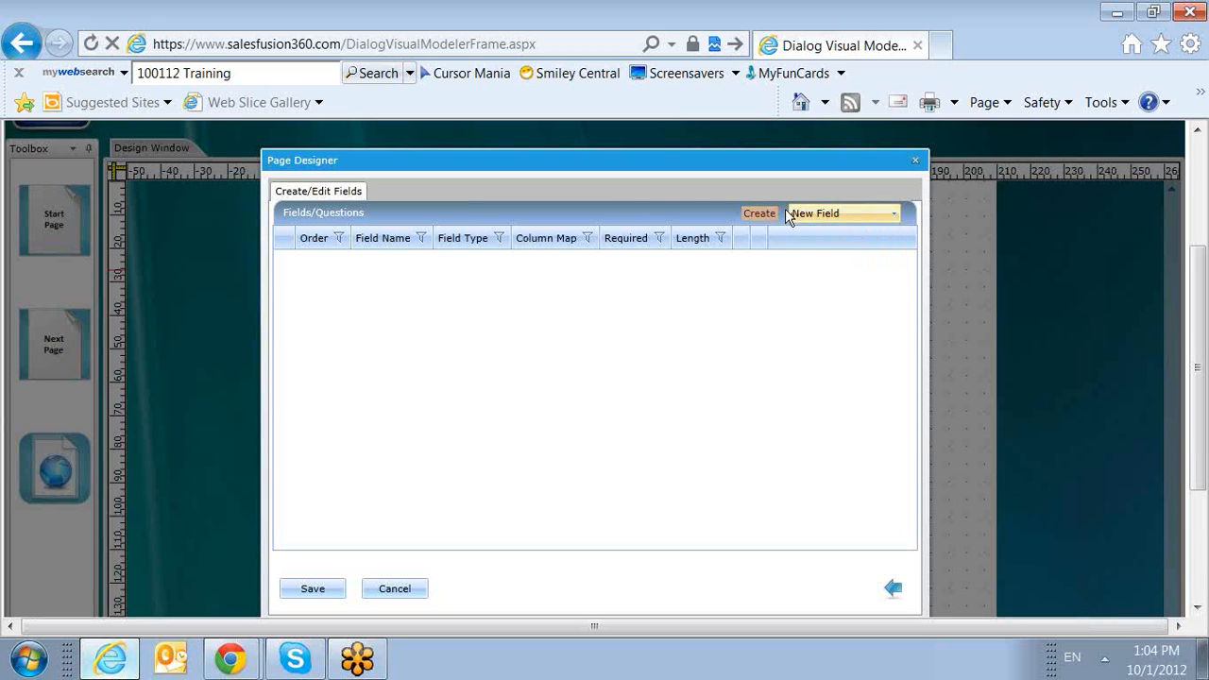
left_click(761, 213)
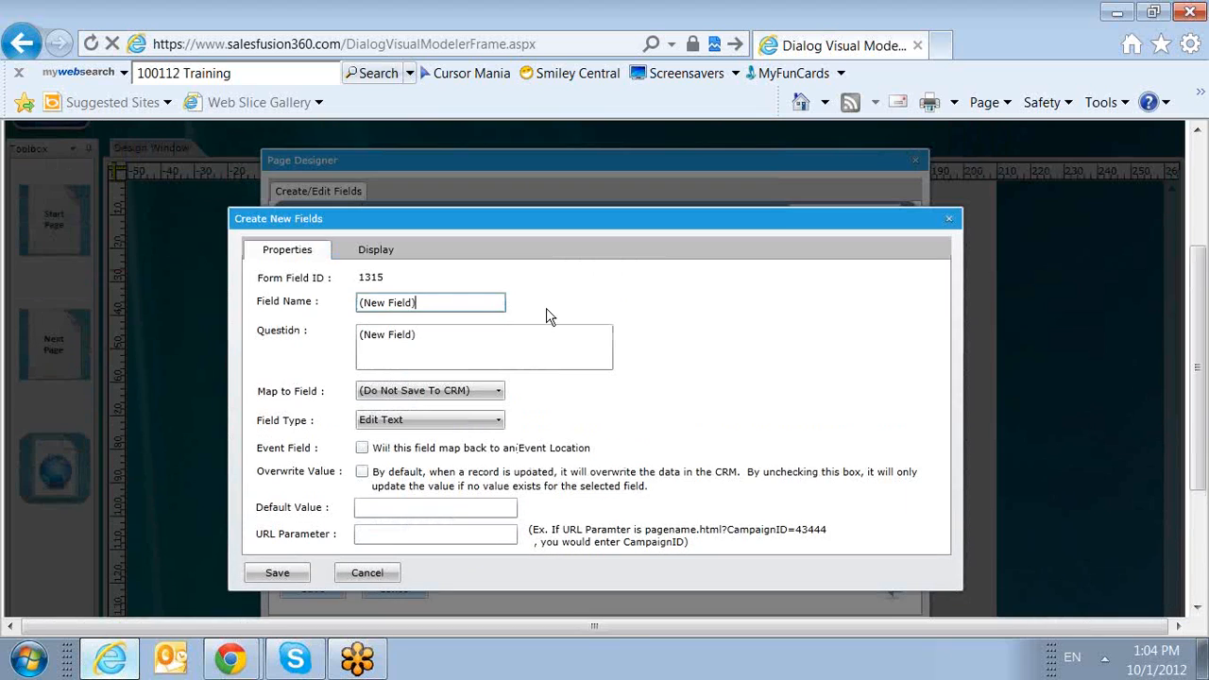
left_click_drag(459, 302, 312, 314)
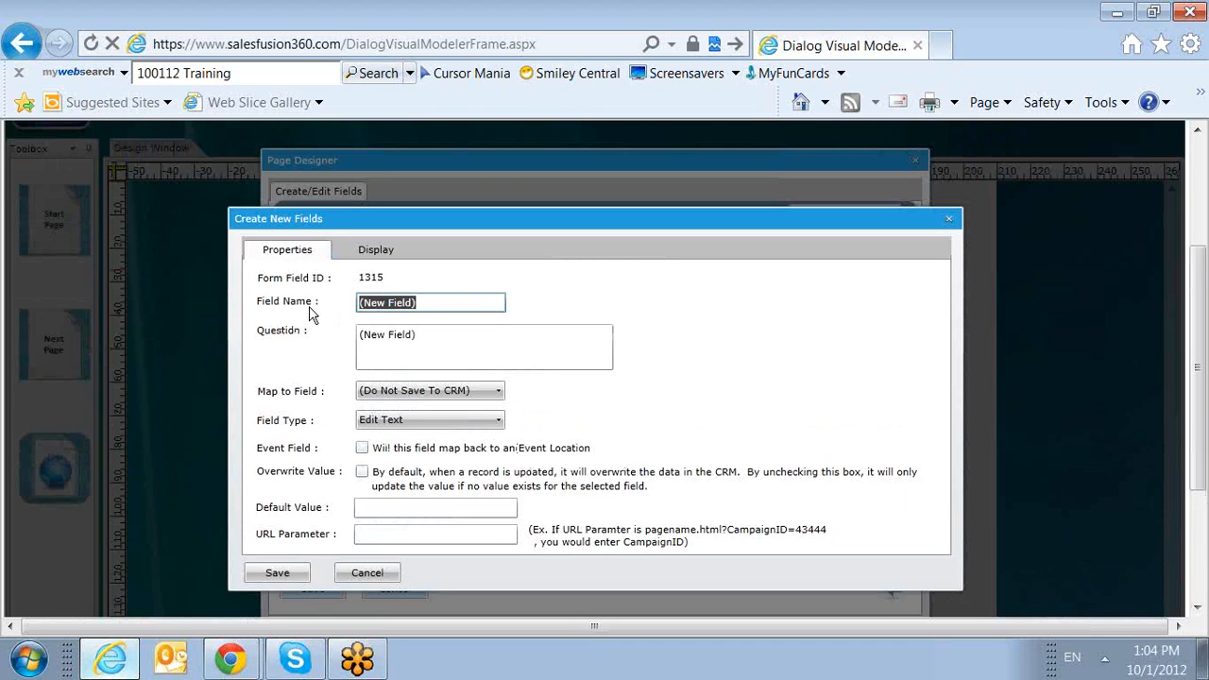
type("Email")
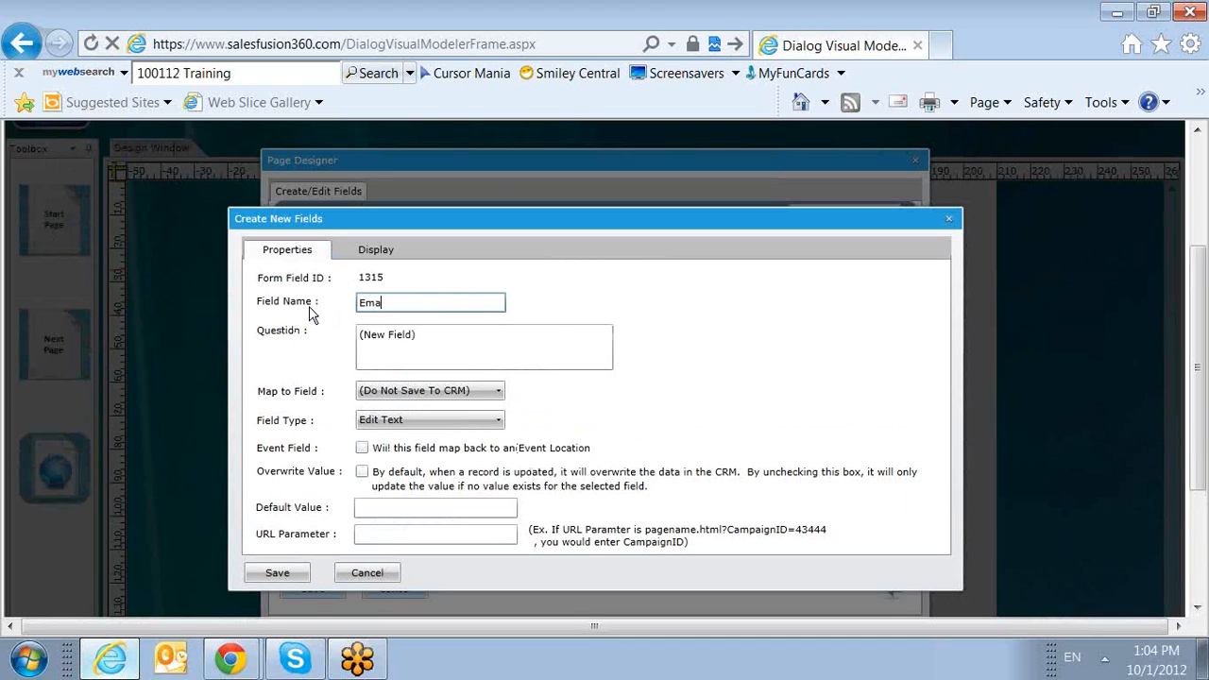
left_click_drag(420, 342, 186, 426)
type("Email")
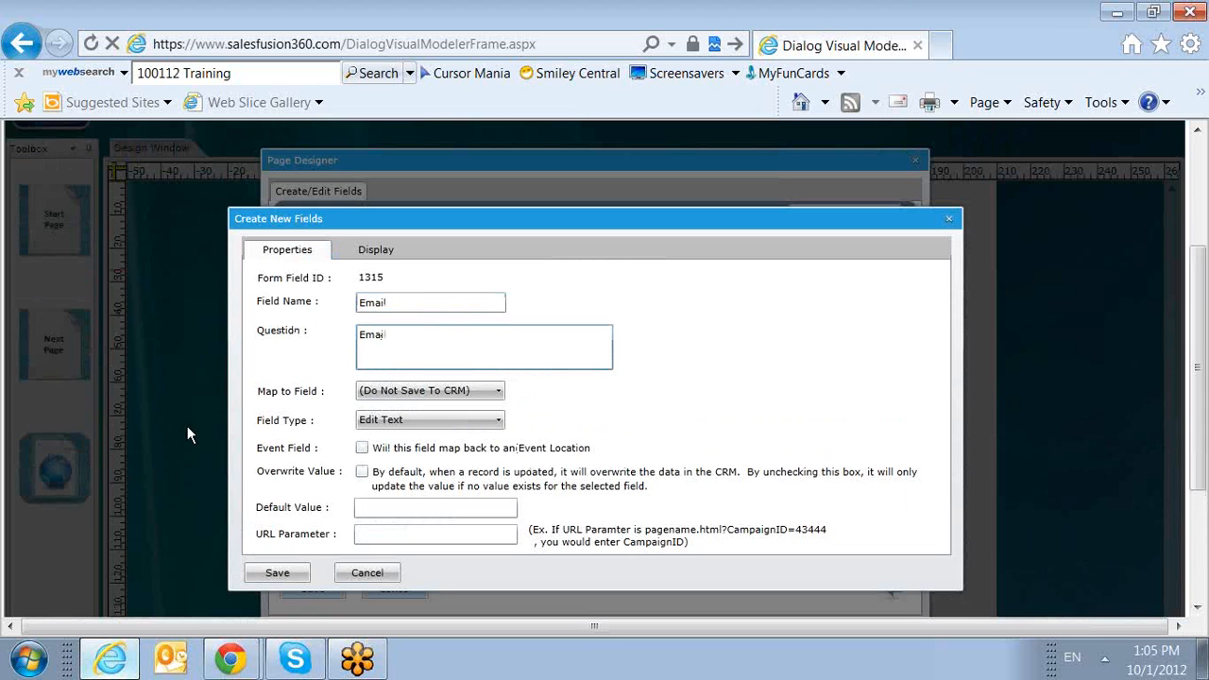
Map the Email field to the Email CRM field, enable Overwrite Value, and save the field.
left_click(420, 390)
scroll(426, 494, "down", 7)
scroll(425, 494, "down", 4)
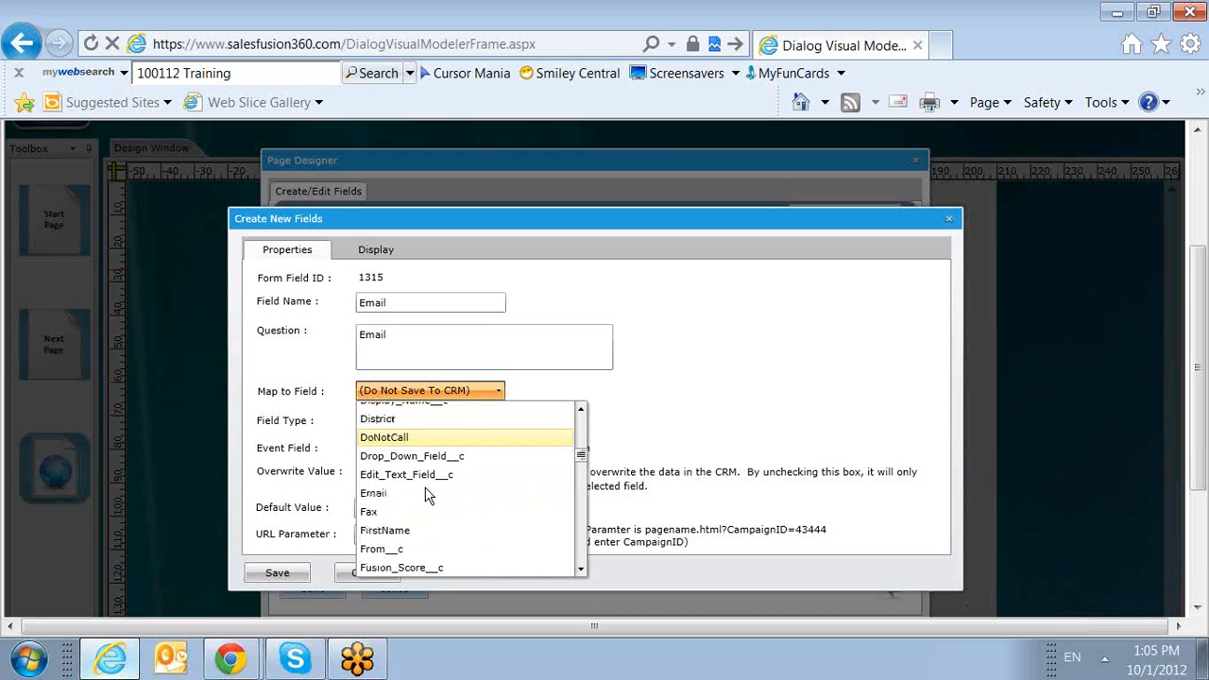
left_click(391, 494)
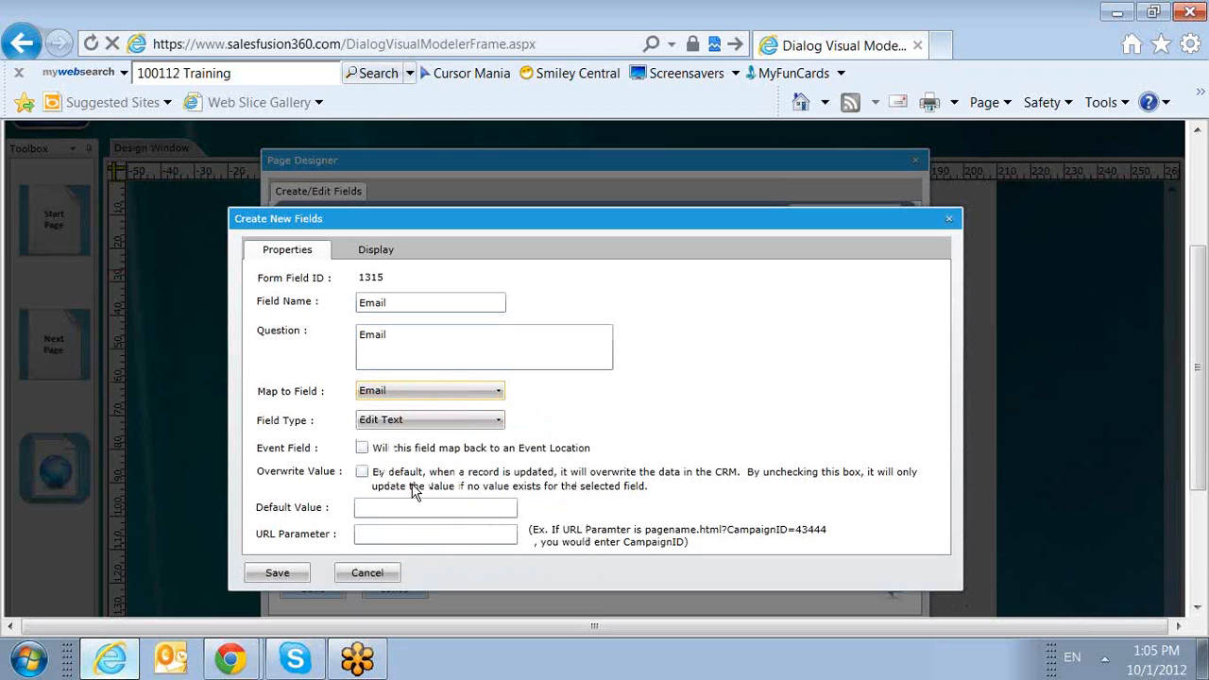
left_click(361, 471)
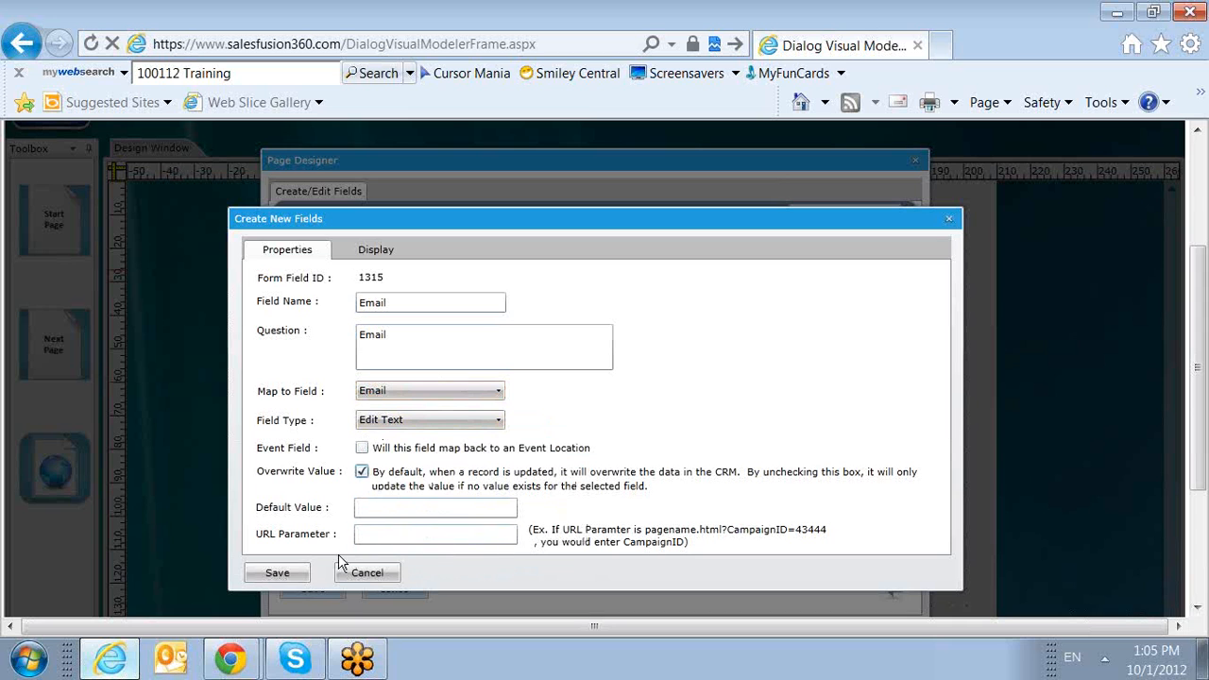
left_click(286, 577)
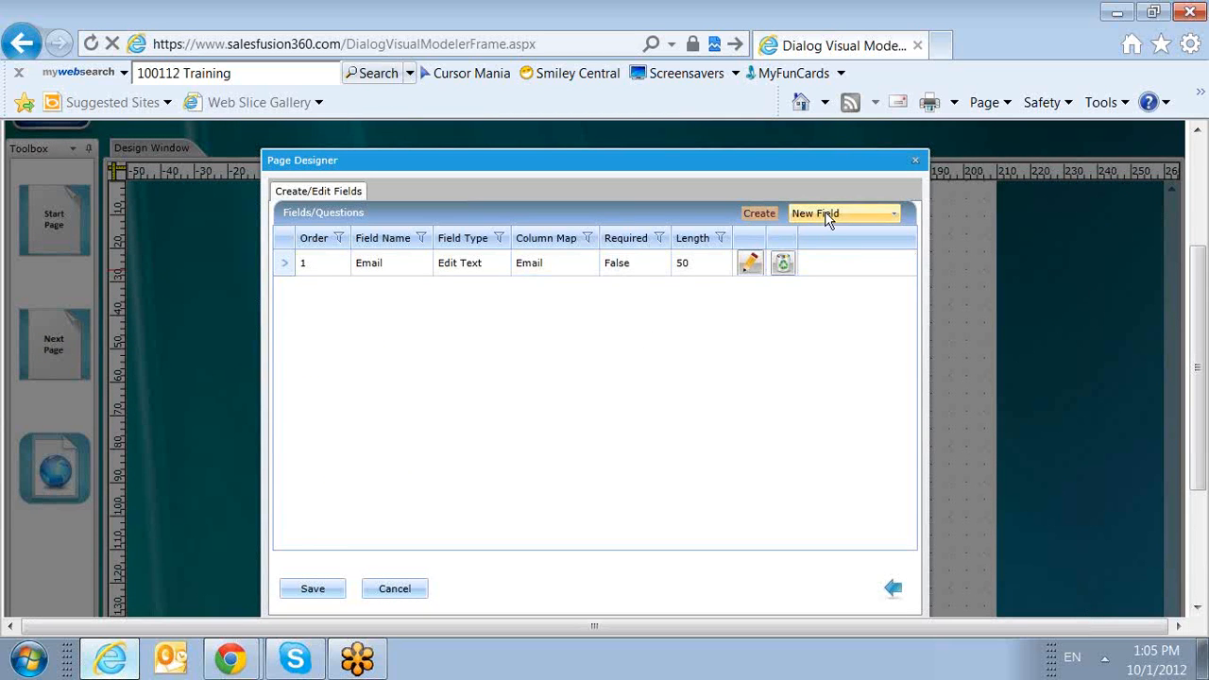
Create another new form field with First Name as both its field name and its question text.
left_click(761, 215)
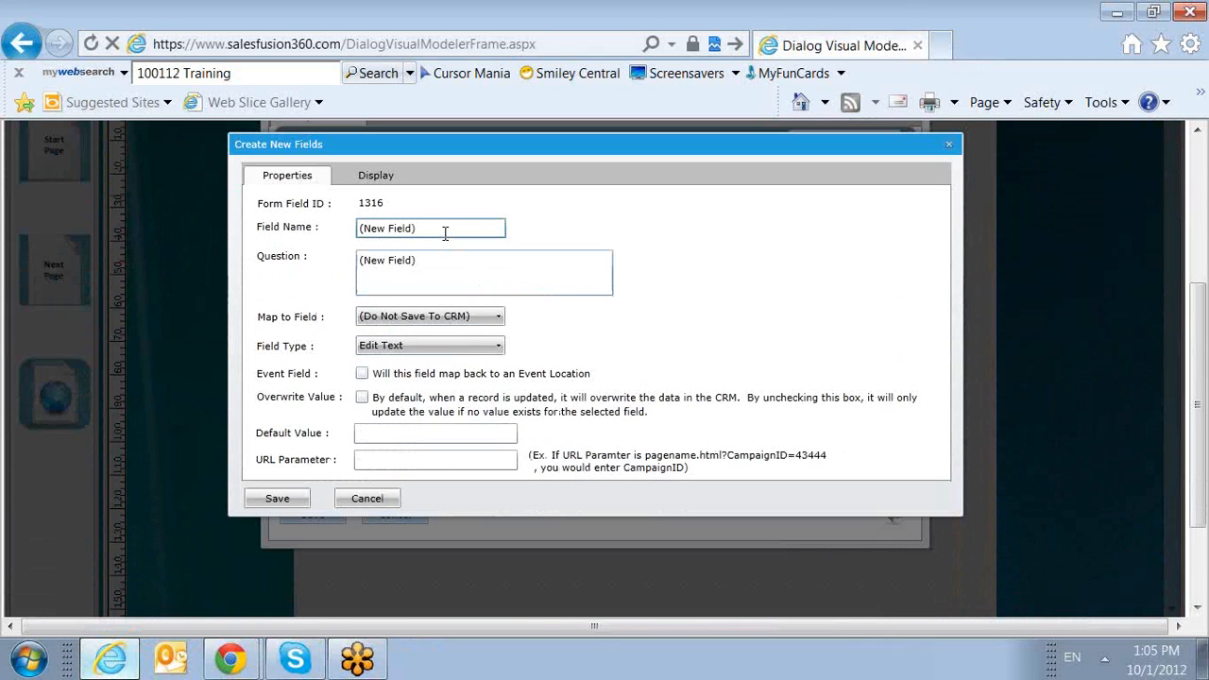
left_click_drag(445, 235, 256, 236)
type("First Name")
left_click_drag(412, 228, 315, 244)
key("ctrl+c")
key("Tab")
key("ctrl+v")
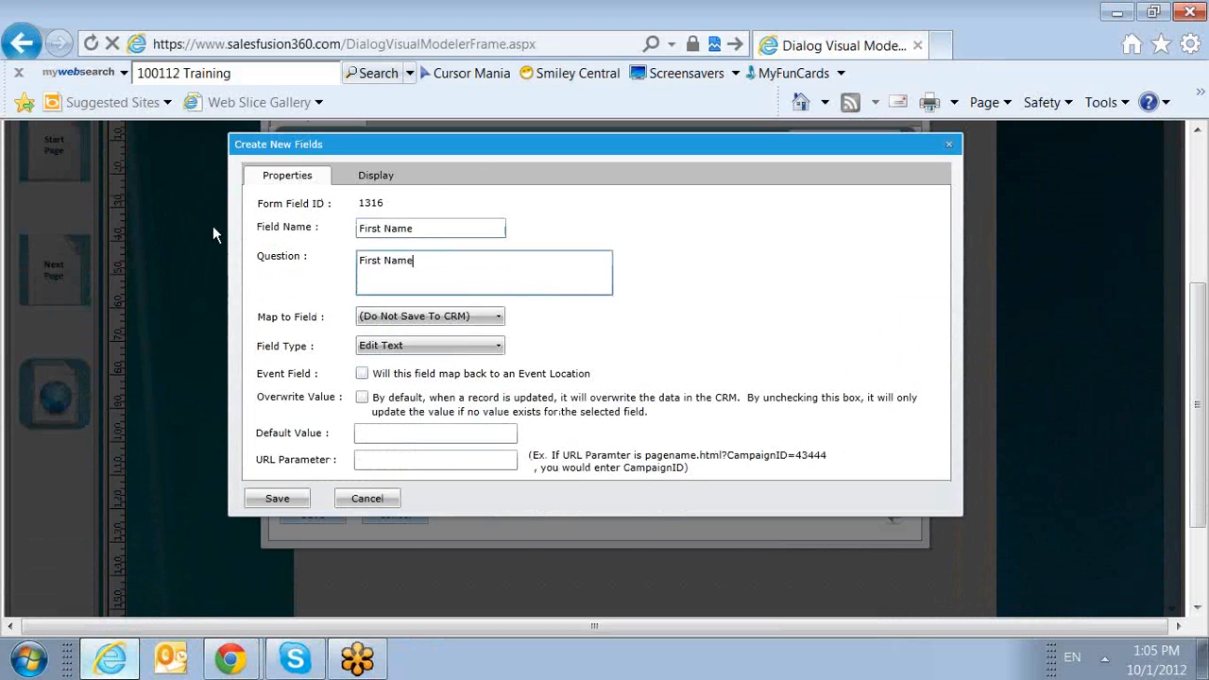
Map the First Name field to the FirstName CRM field, enable Overwrite Value, and save the field.
left_click(399, 319)
scroll(432, 431, "down", 6)
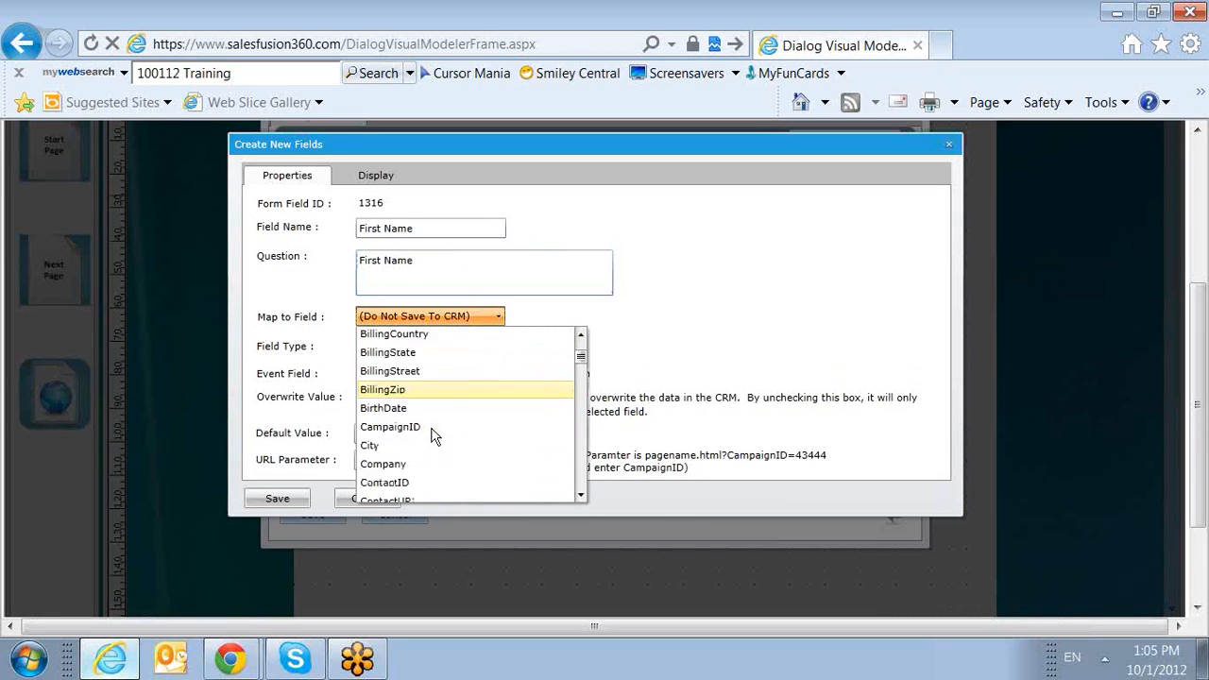
scroll(434, 433, "down", 3)
scroll(433, 433, "down", 3)
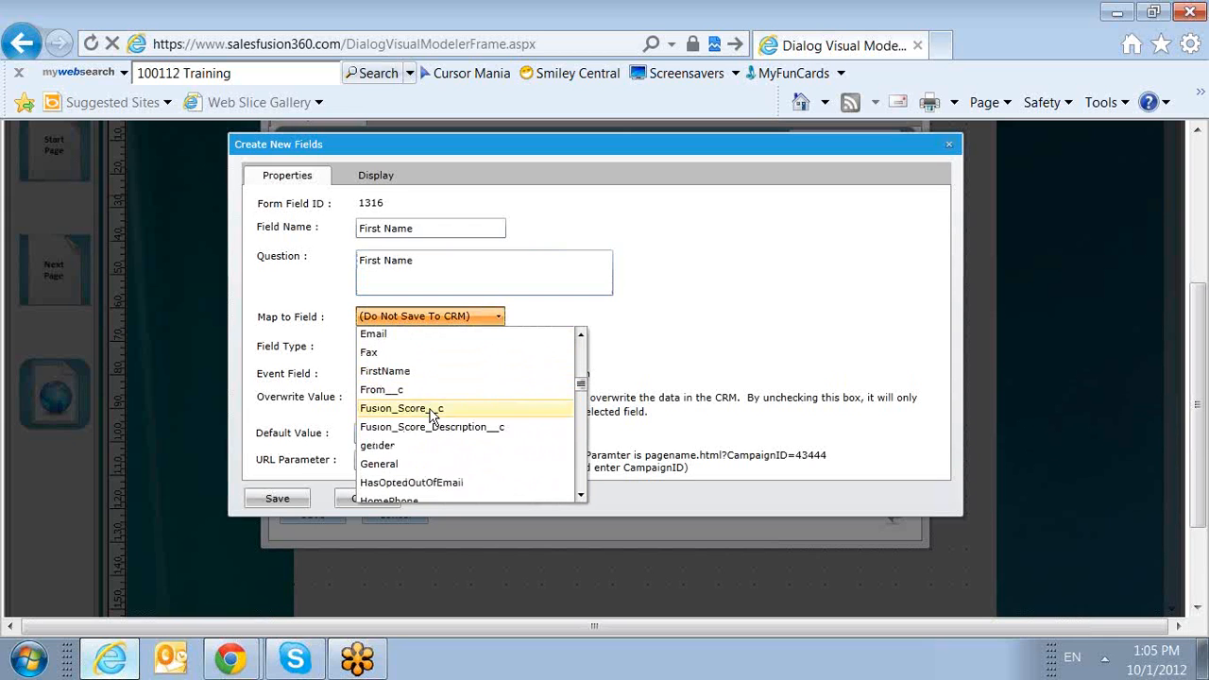
left_click(411, 371)
left_click(363, 396)
left_click(280, 499)
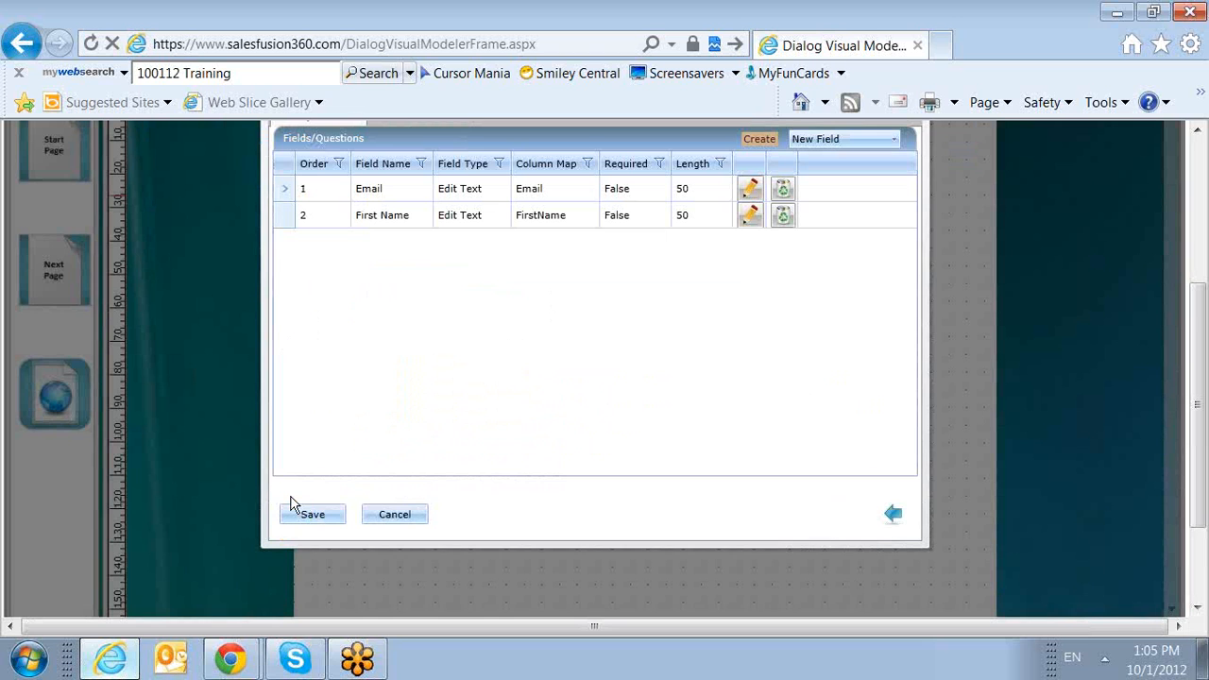
Edit the First Name field's display settings to make it required, and save the field.
left_click(745, 219)
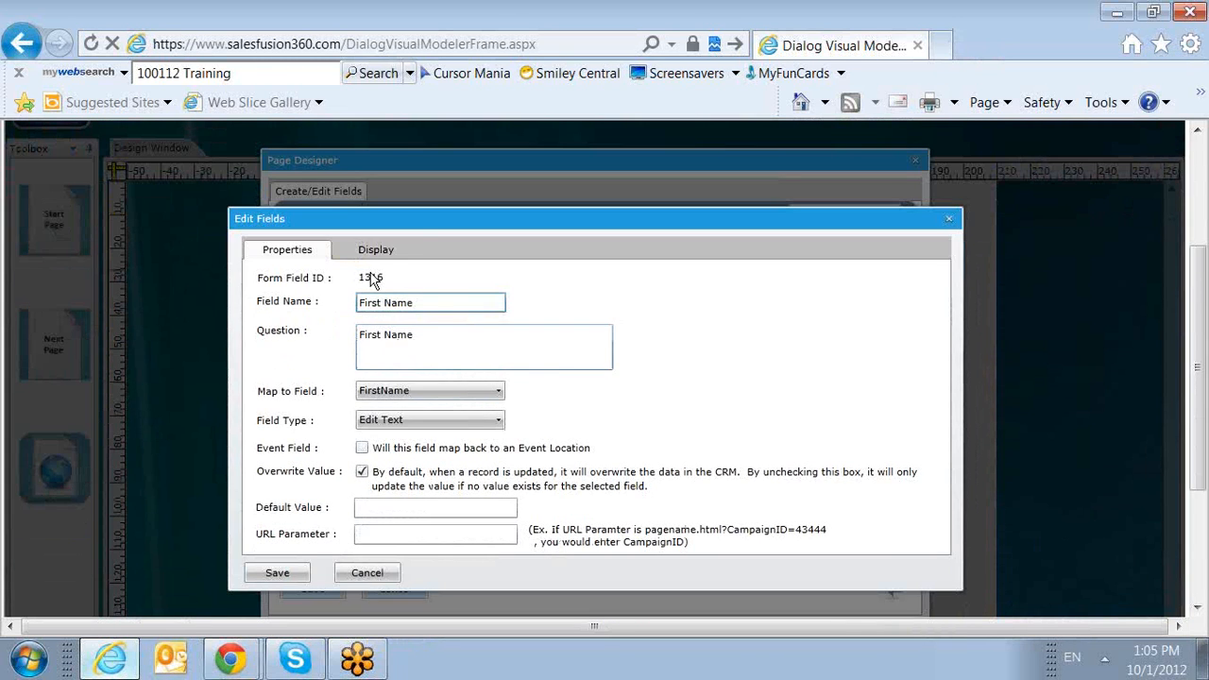
left_click(373, 254)
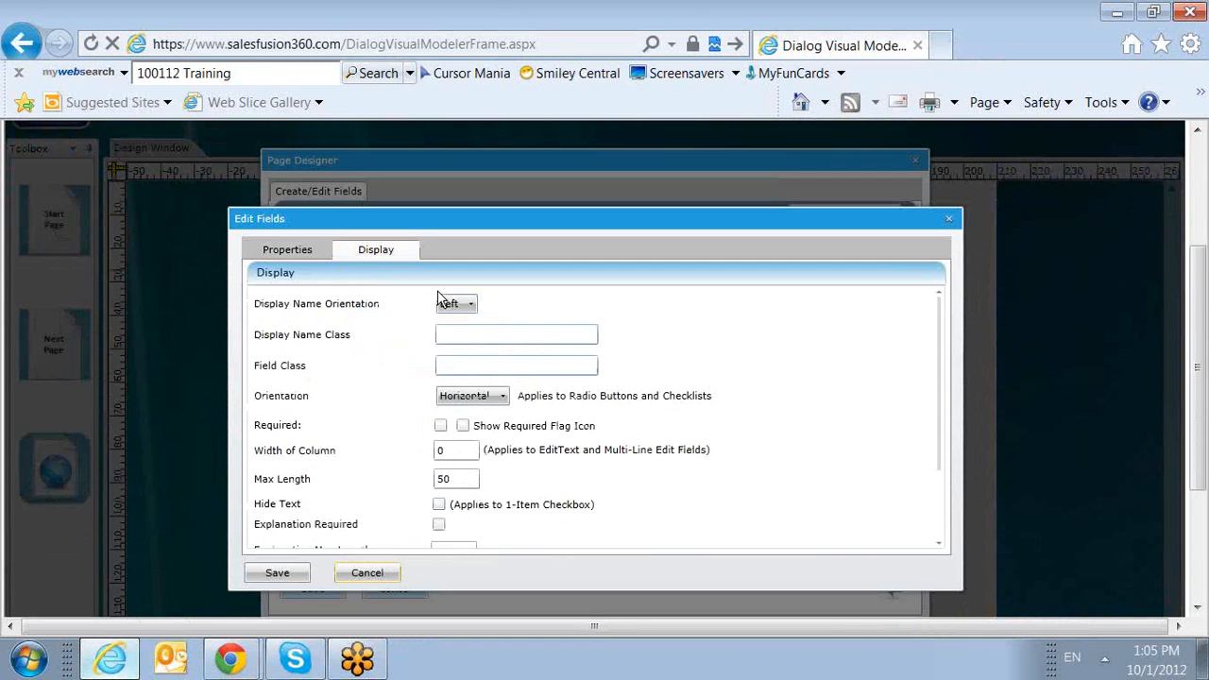
left_click(462, 363)
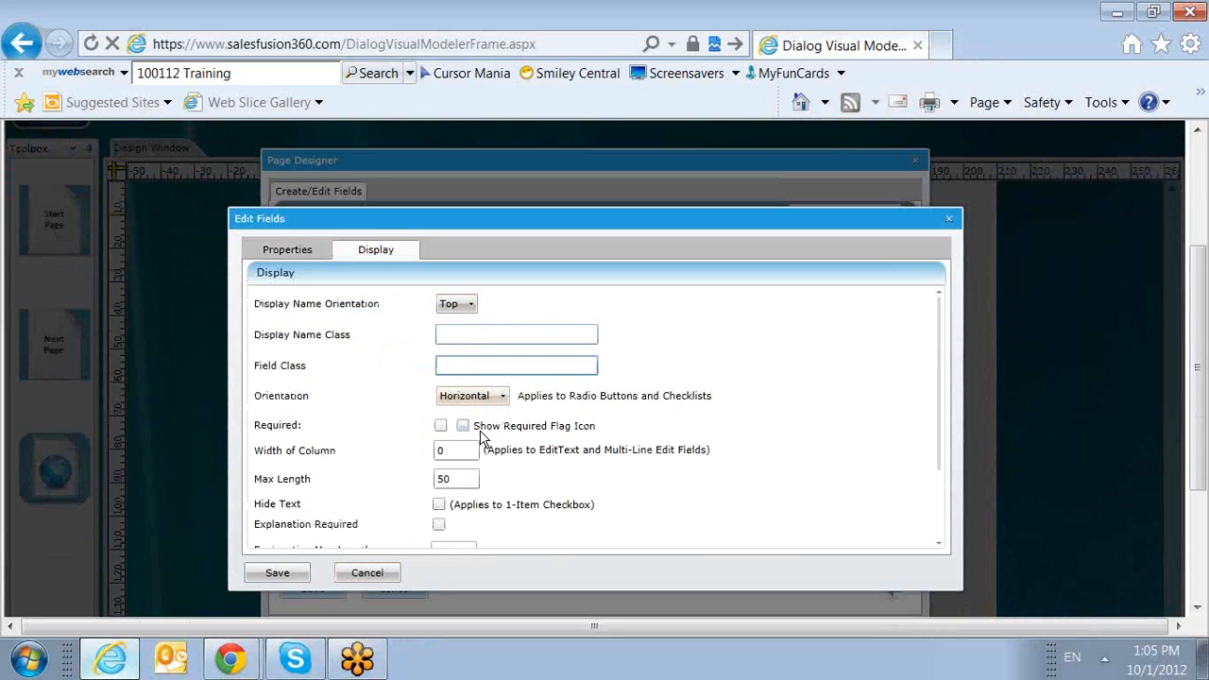
left_click(440, 426)
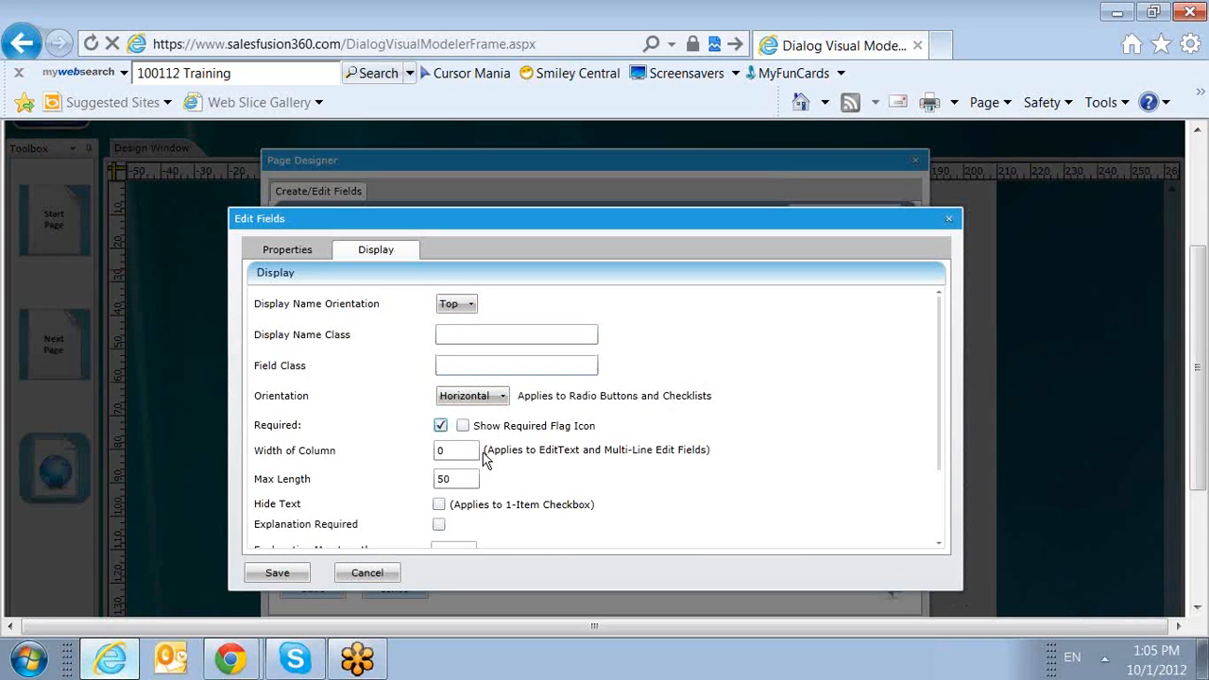
left_click(277, 572)
Save the Training 123 start page with its Email and First Name fields.
scroll(348, 505, "down", 3)
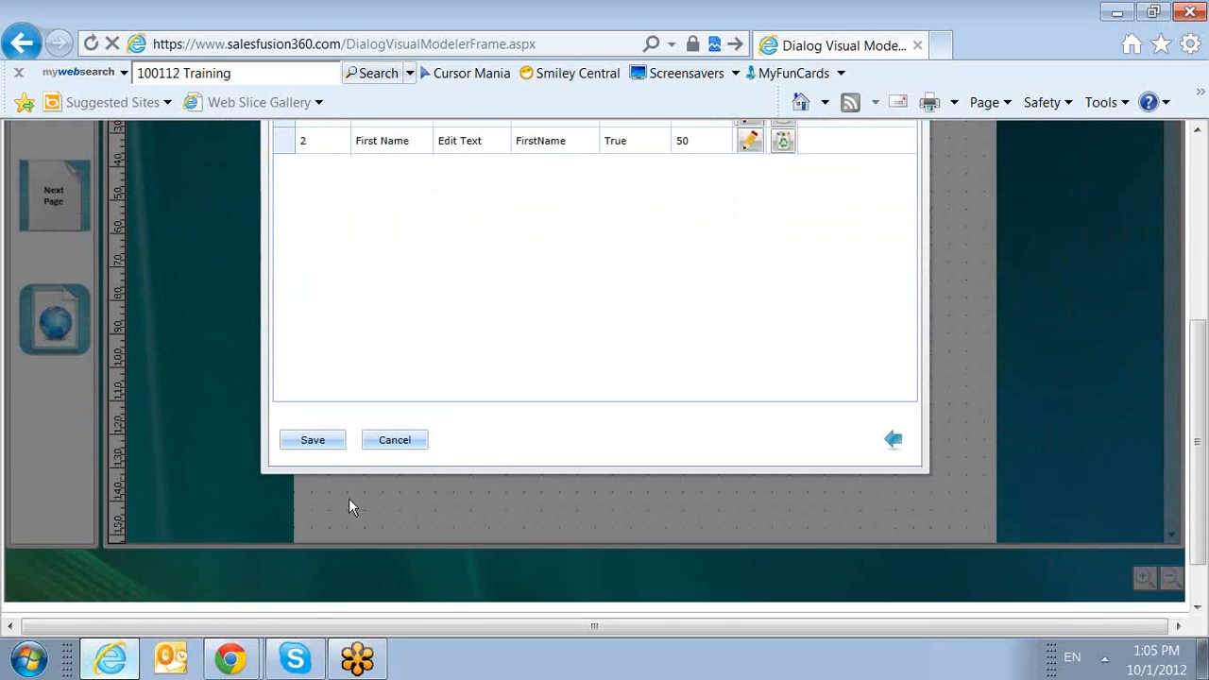
scroll(462, 475, "up", 3)
scroll(459, 478, "down", 2)
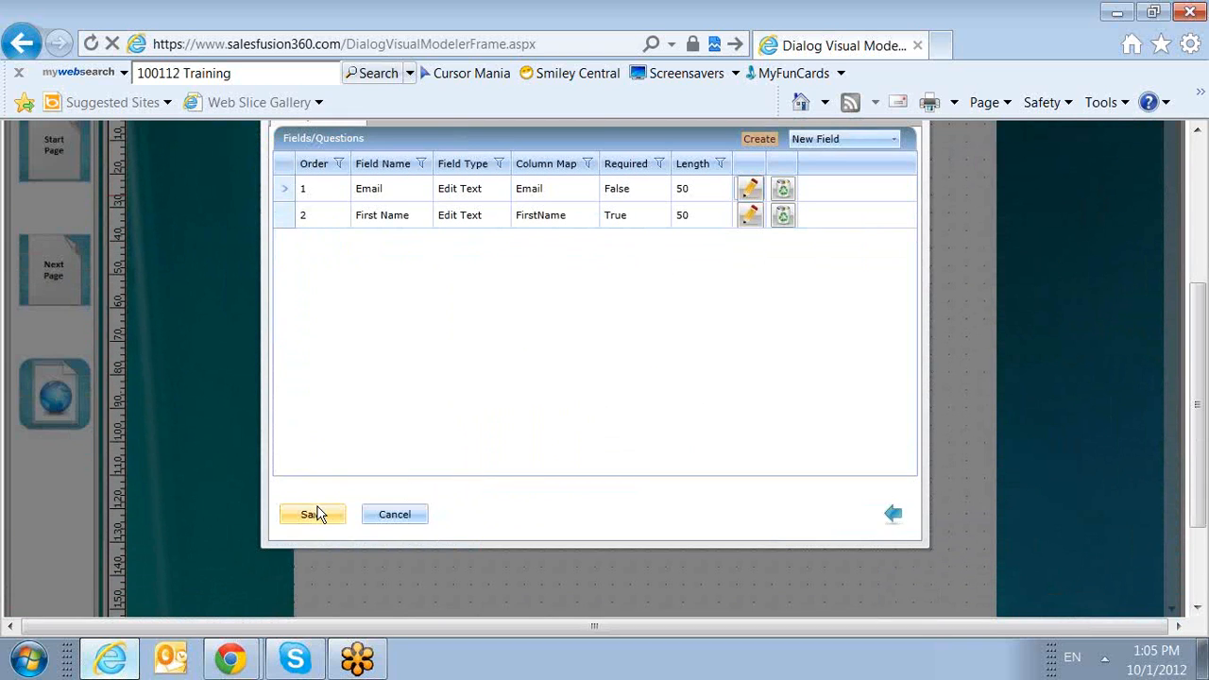
left_click(316, 515)
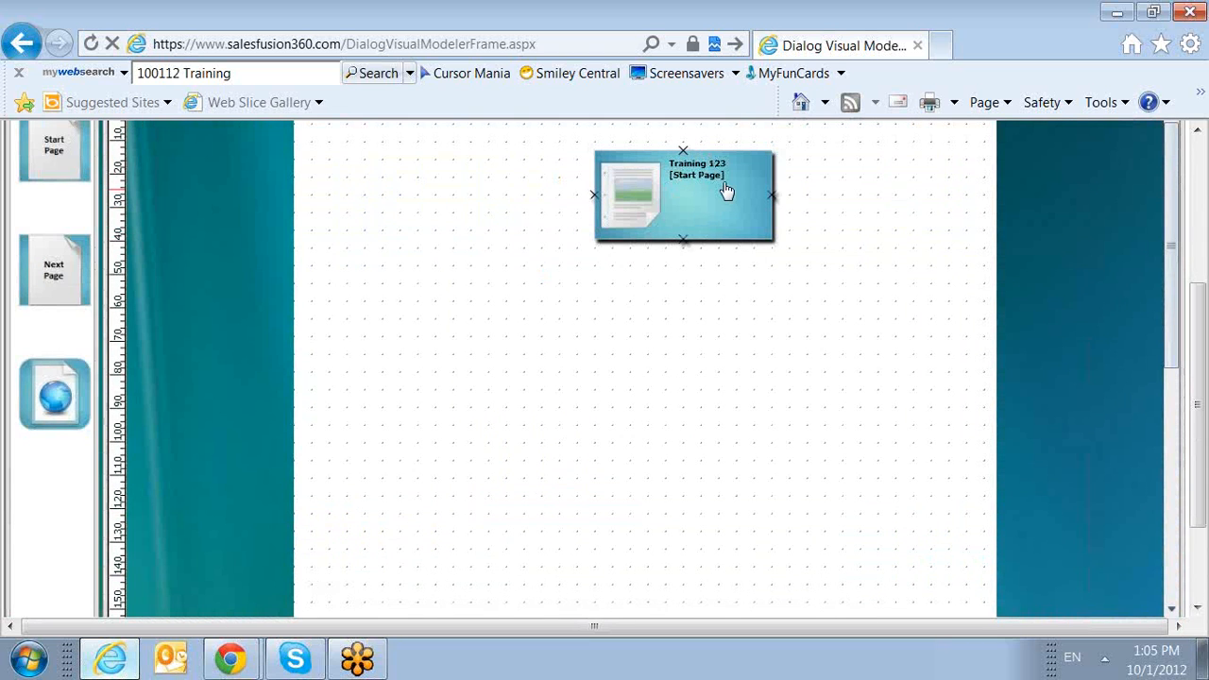
Add a Next Page to the design canvas with Thank You as title and description and Submit as the submit button text.
scroll(713, 217, "up", 1)
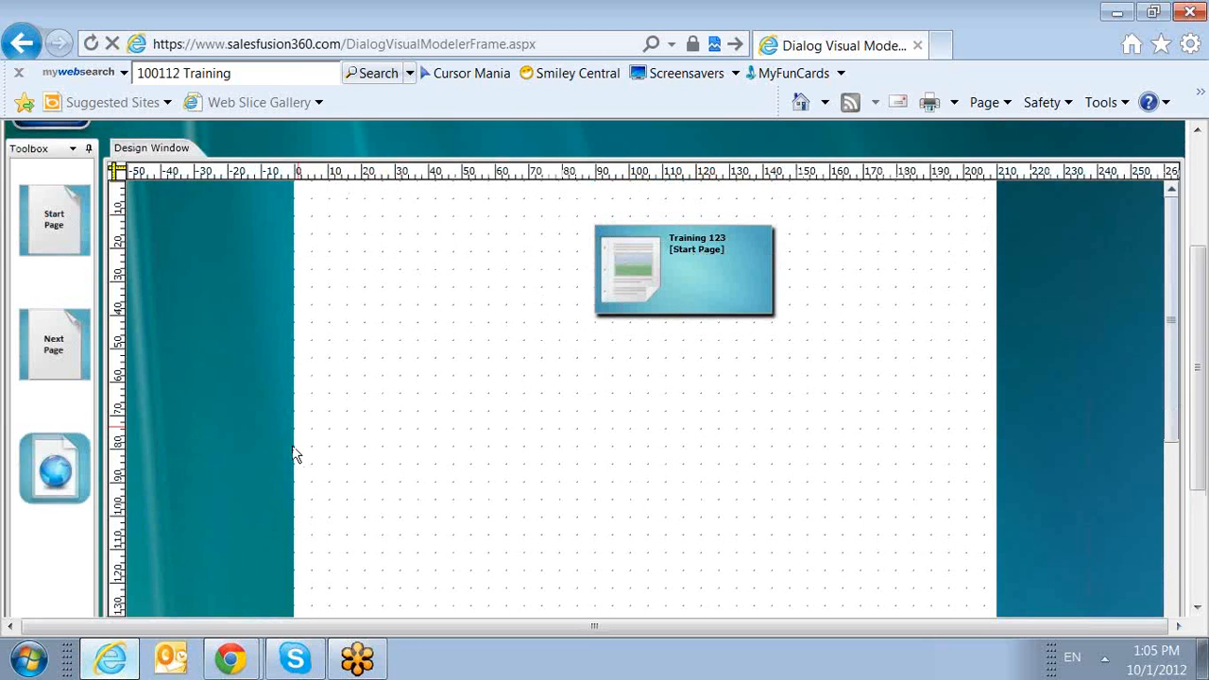
left_click_drag(68, 351, 518, 405)
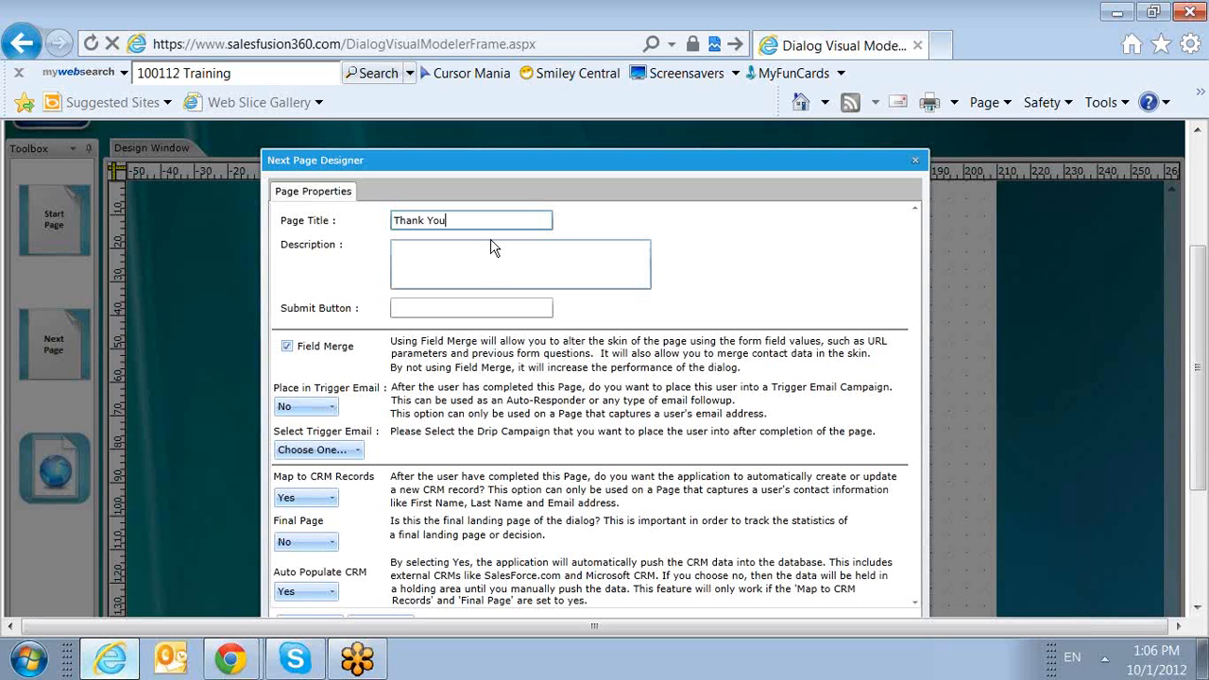
key("ctrl+a")
key("ctrl+c")
left_click(449, 260)
key("ctrl+v")
left_click(468, 307)
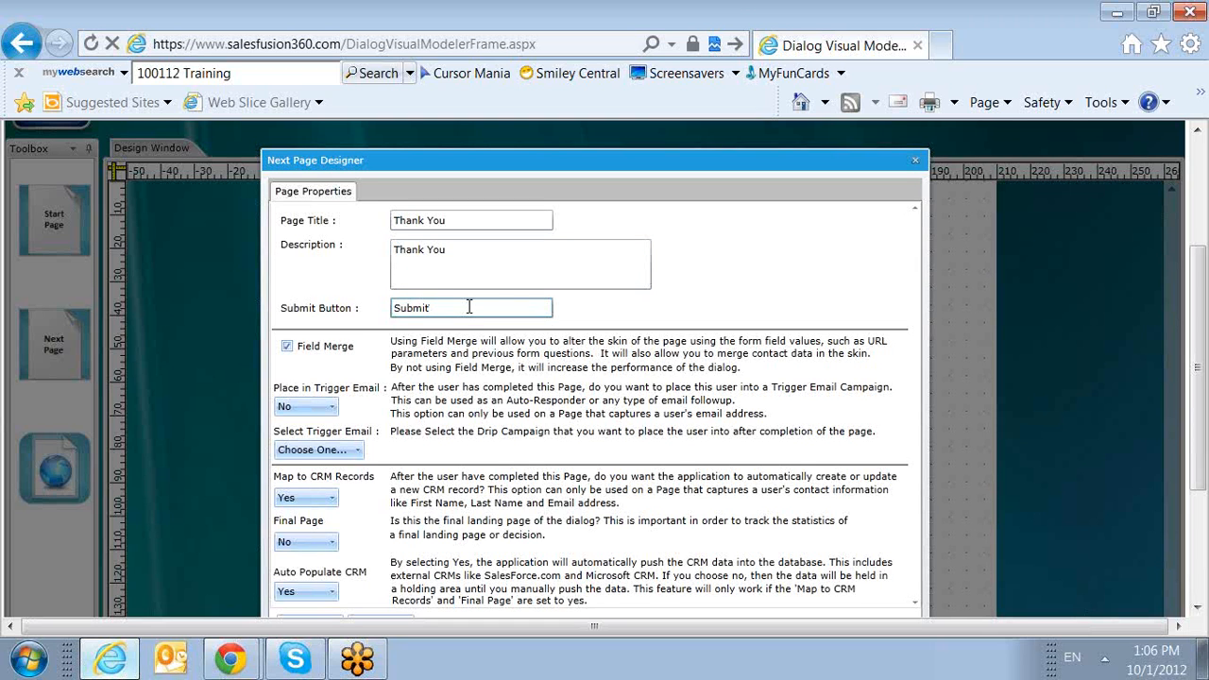
Set Final Page to Yes, keep Map to CRM Records and Auto Populate CRM at Yes, and continue to the captcha options.
scroll(443, 366, "down", 3)
left_click(326, 349)
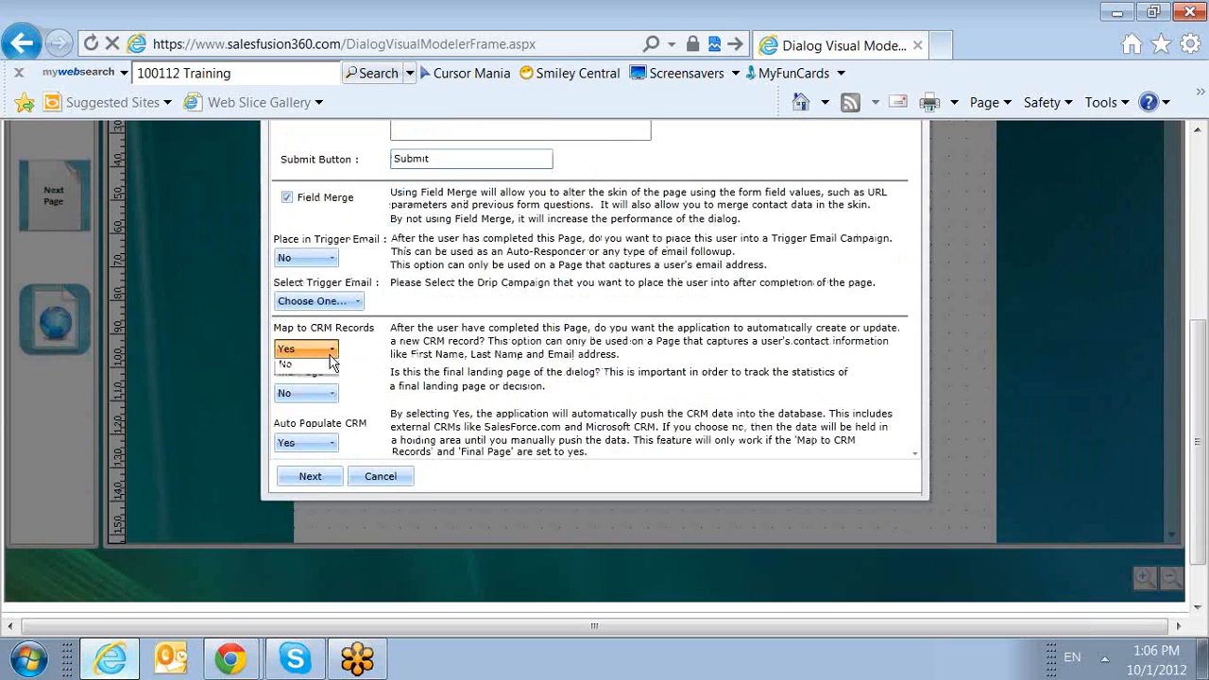
left_click(330, 371)
left_click(326, 393)
left_click(319, 413)
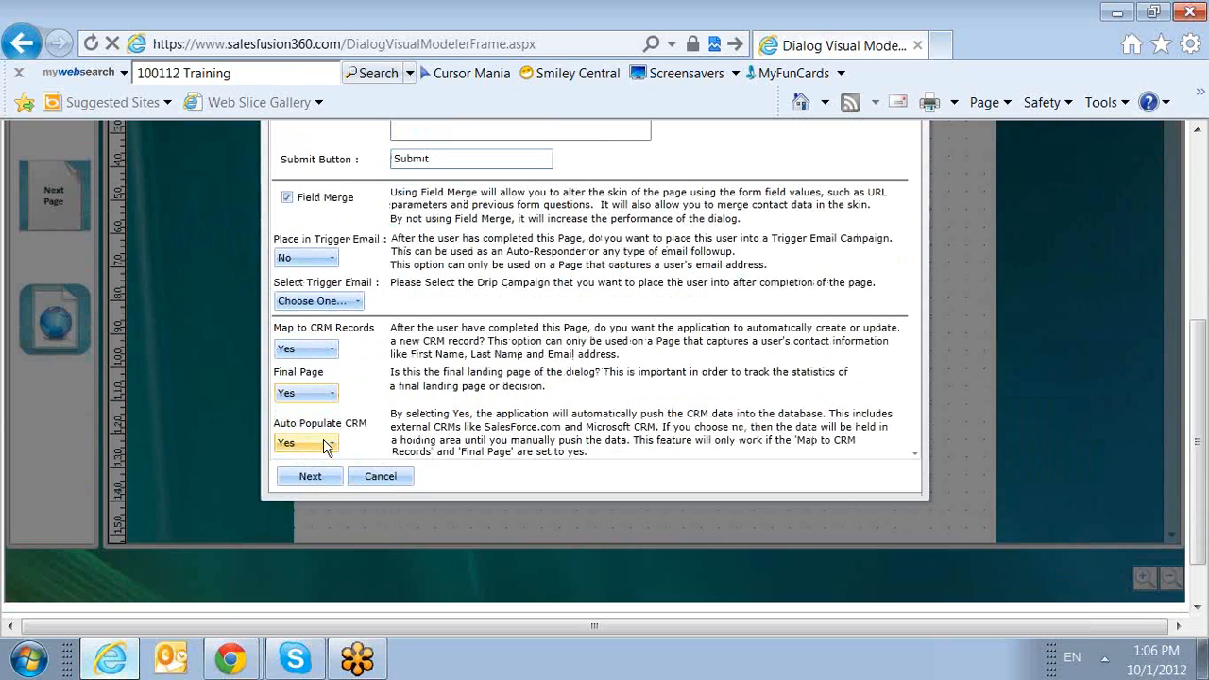
left_click(329, 444)
left_click(326, 446)
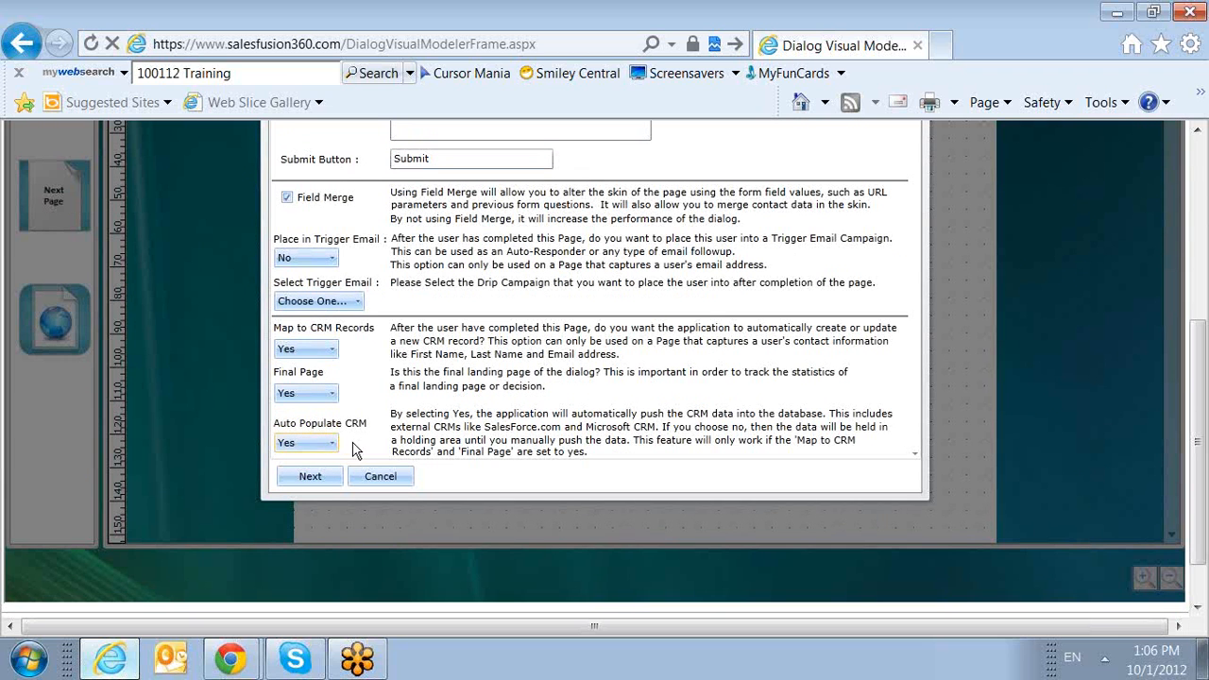
left_click(316, 480)
Skip the captcha options with Display Captcha off and save the Thank You page without any fields.
scroll(321, 477, "up", 3)
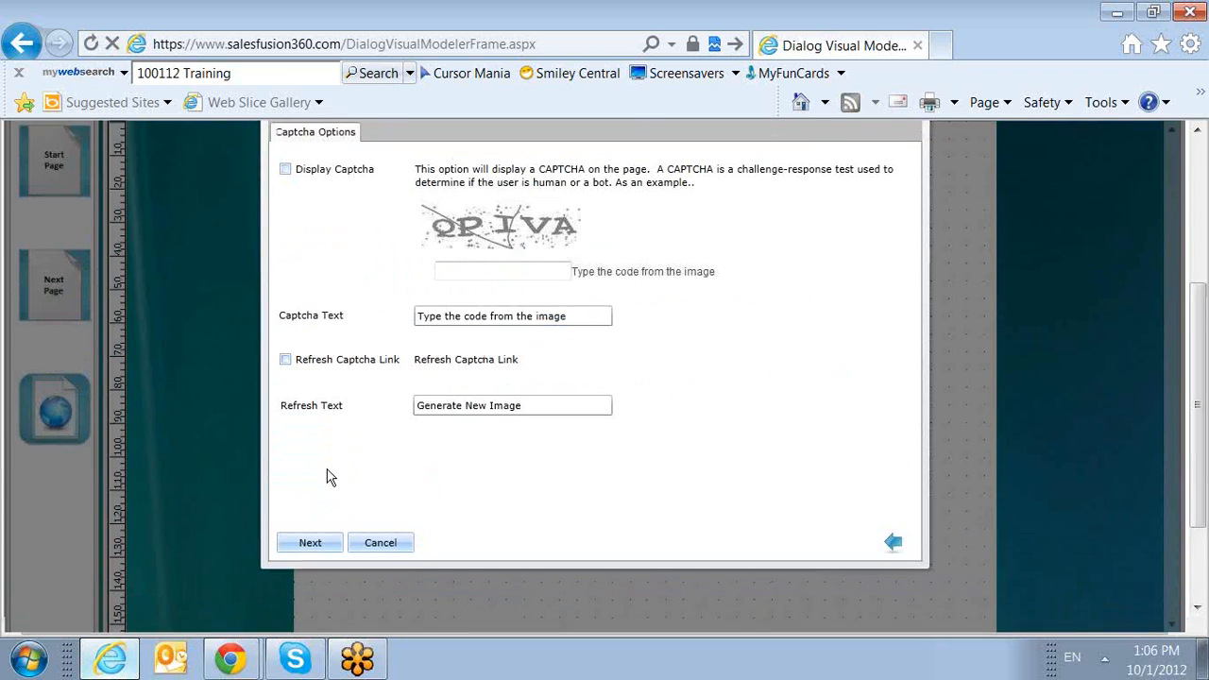
scroll(340, 472, "down", 2)
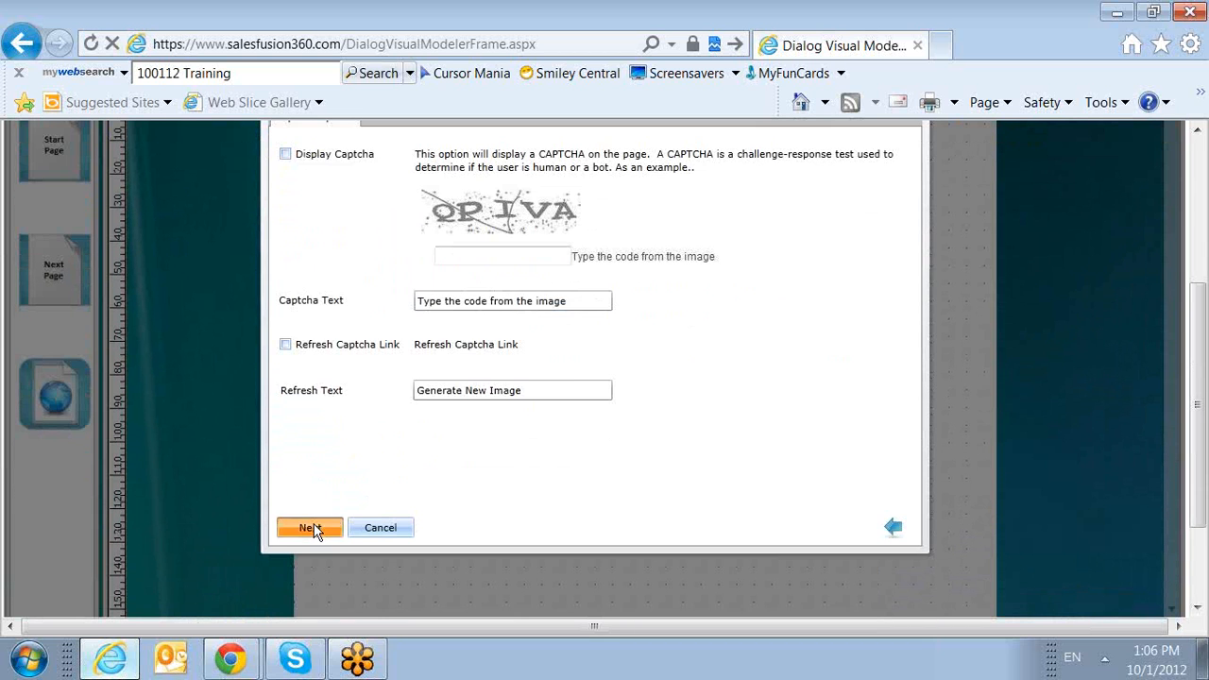
left_click(316, 526)
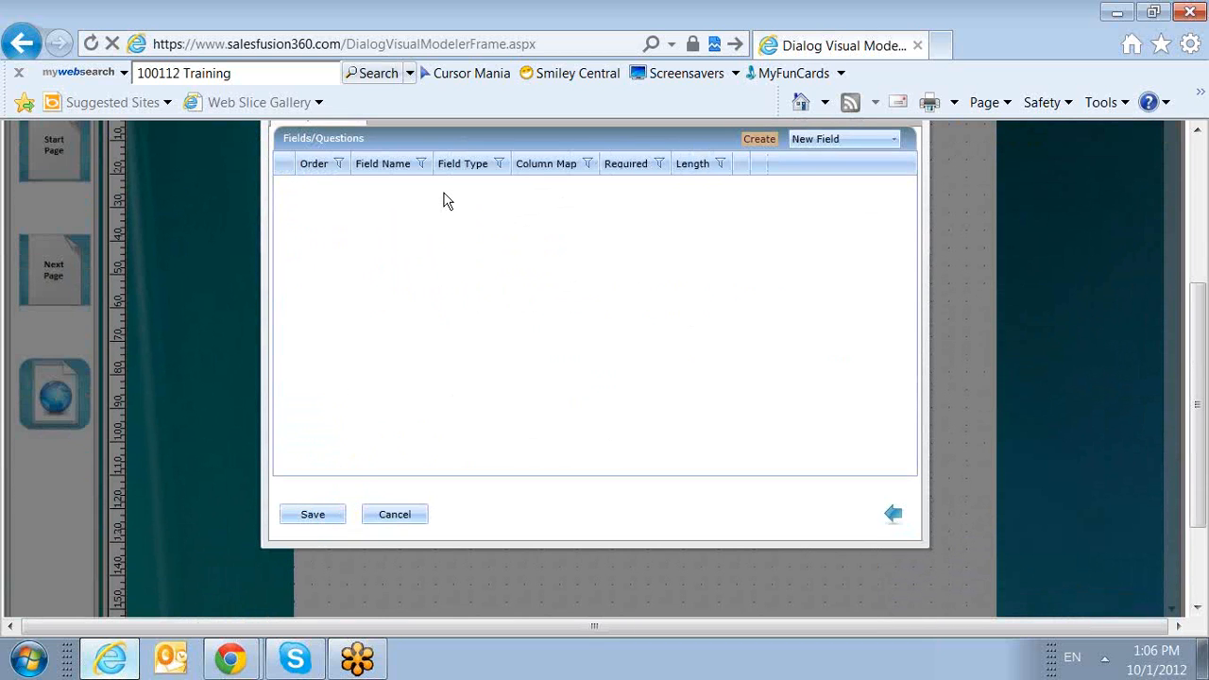
left_click(287, 518)
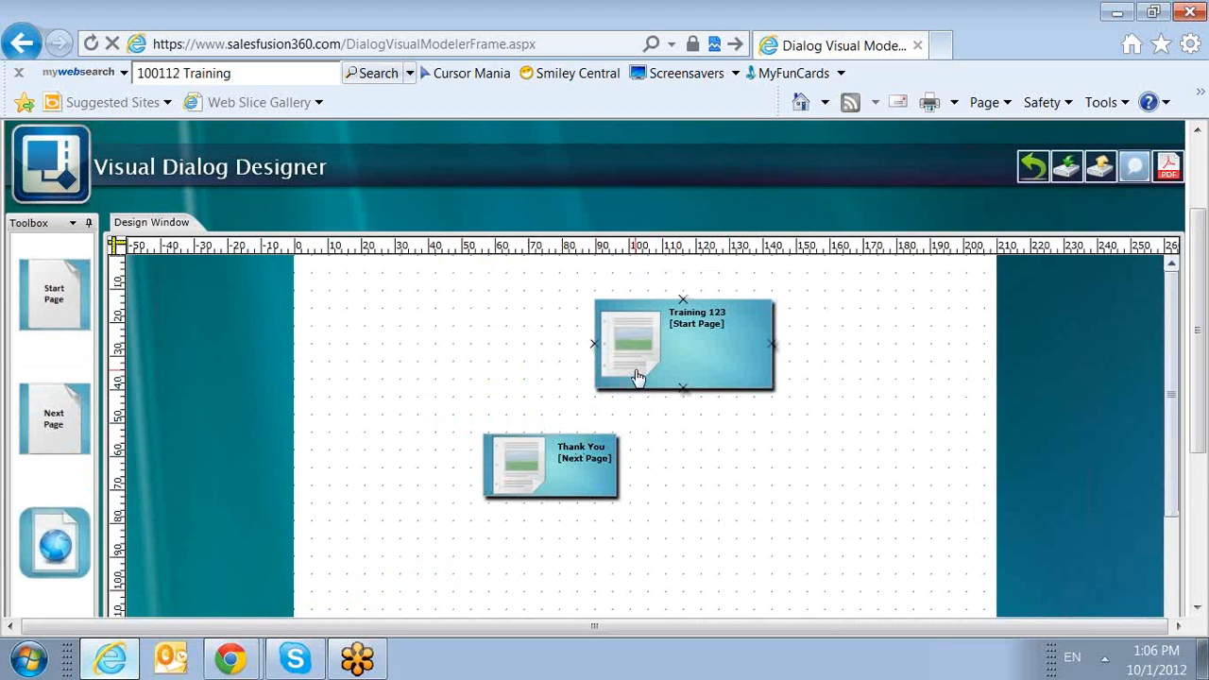
Connect the Training 123 start page to the Thank You page and name the condition "Go to thank you".
left_click_drag(594, 344, 609, 364)
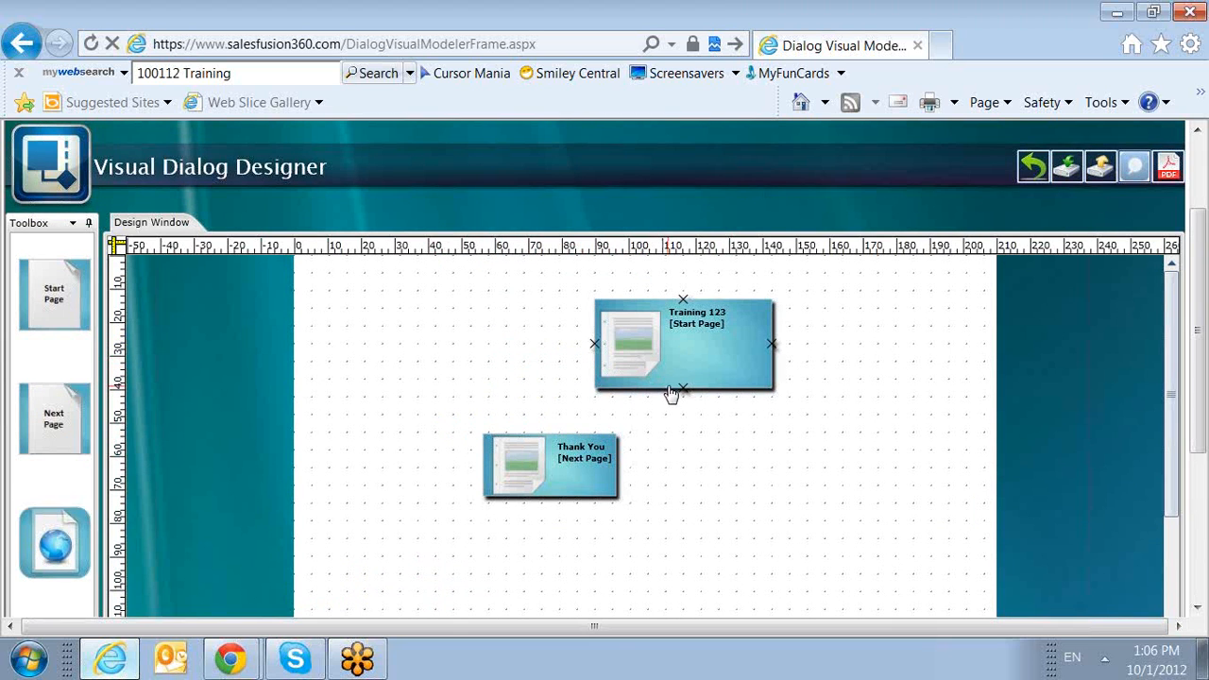
left_click_drag(680, 397, 530, 445)
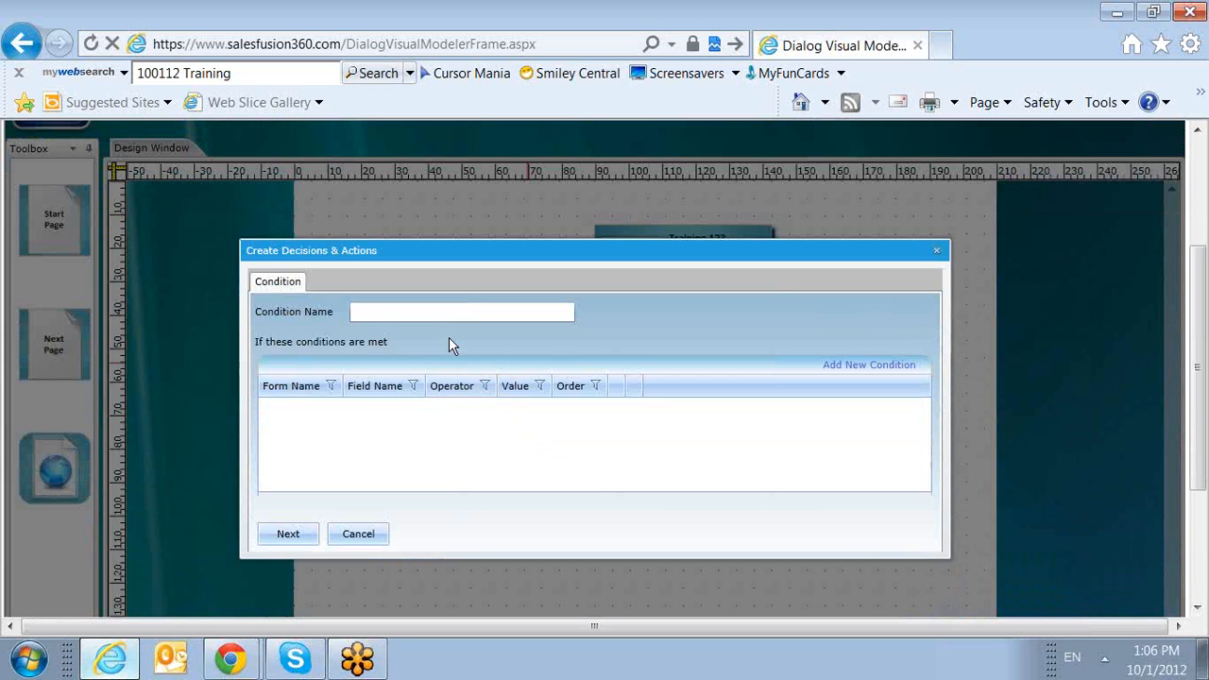
left_click(418, 312)
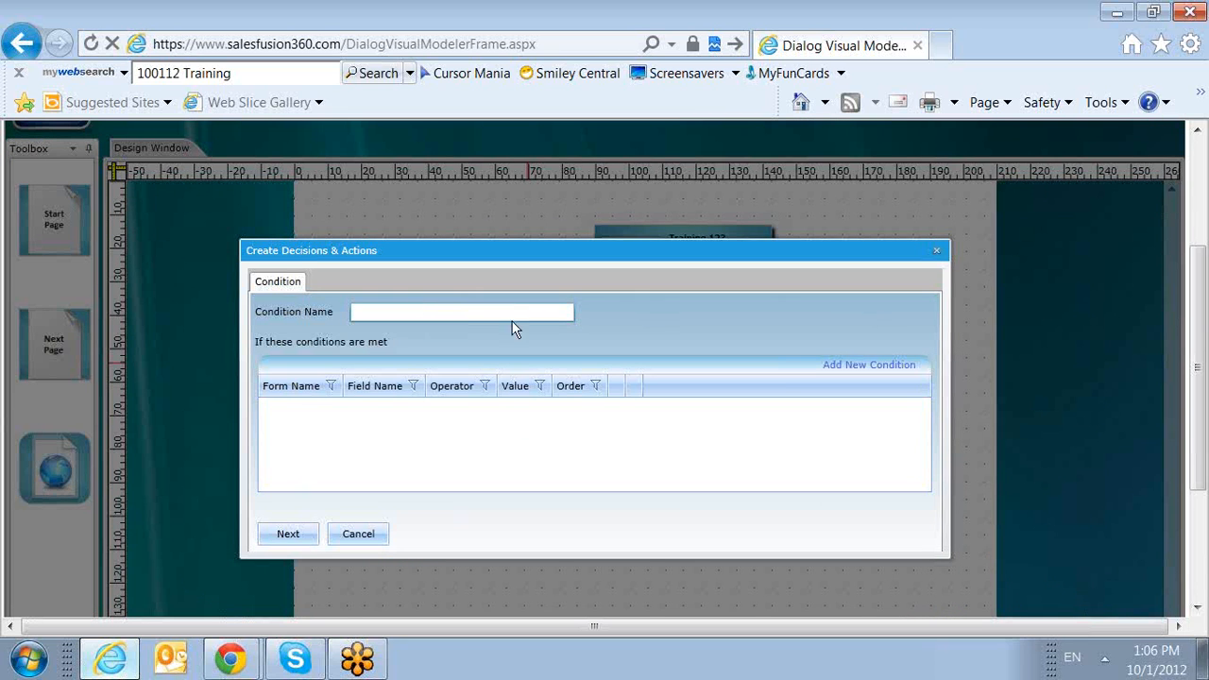
type("Go to thank you")
Add and save a condition that the Training 123 form's Email field contains "@".
left_click(870, 369)
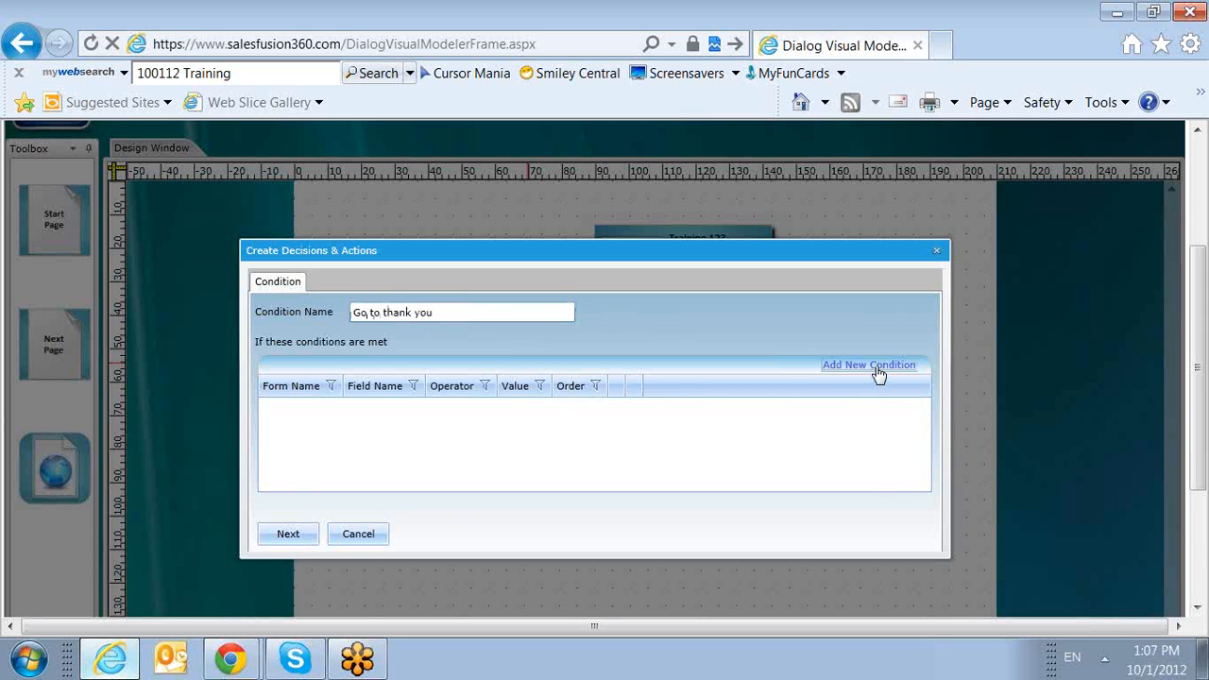
left_click(703, 323)
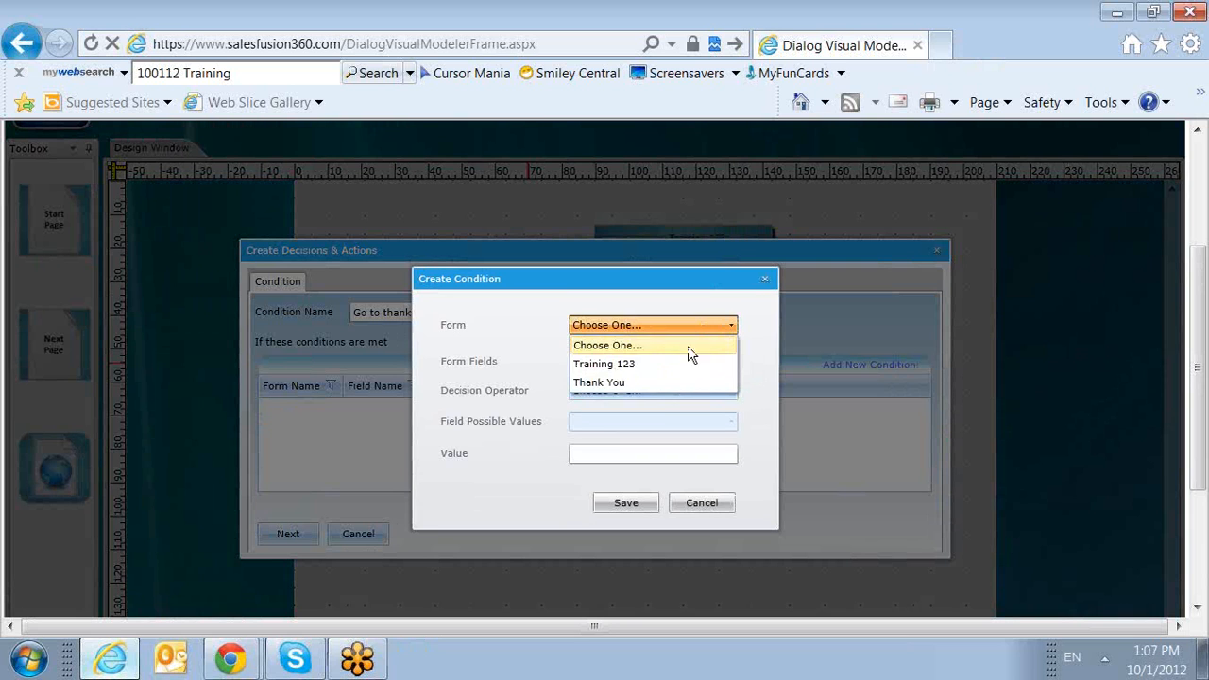
left_click(676, 367)
left_click(676, 361)
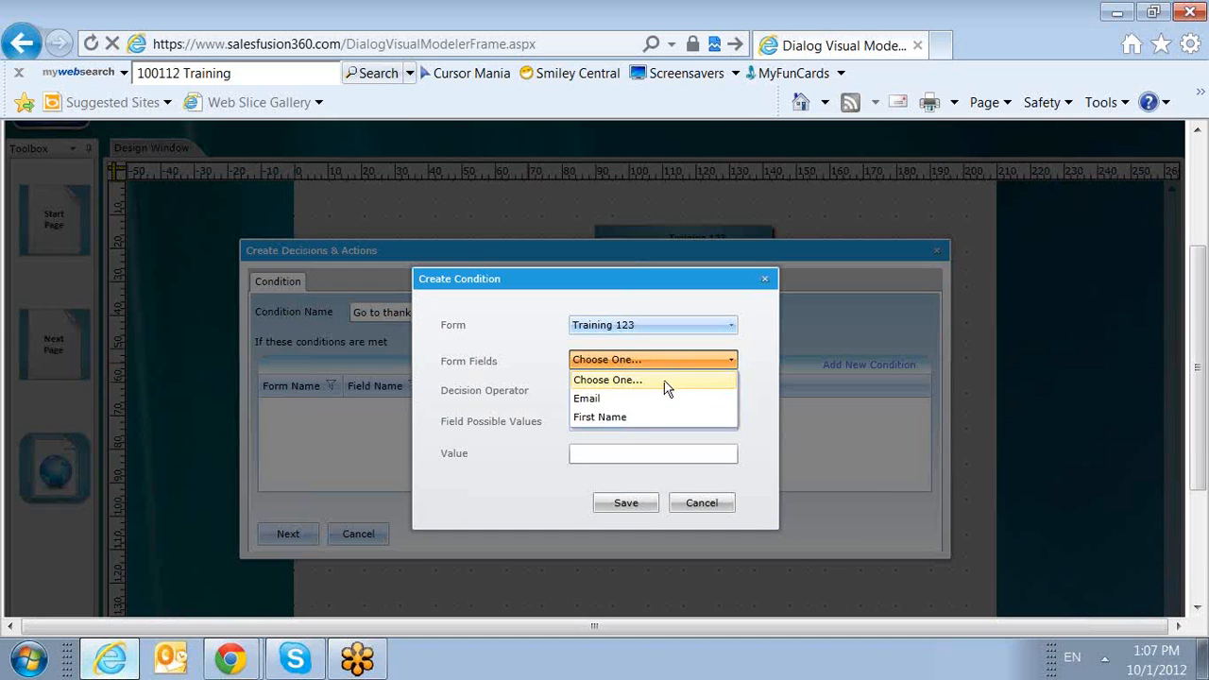
left_click(660, 404)
left_click(659, 388)
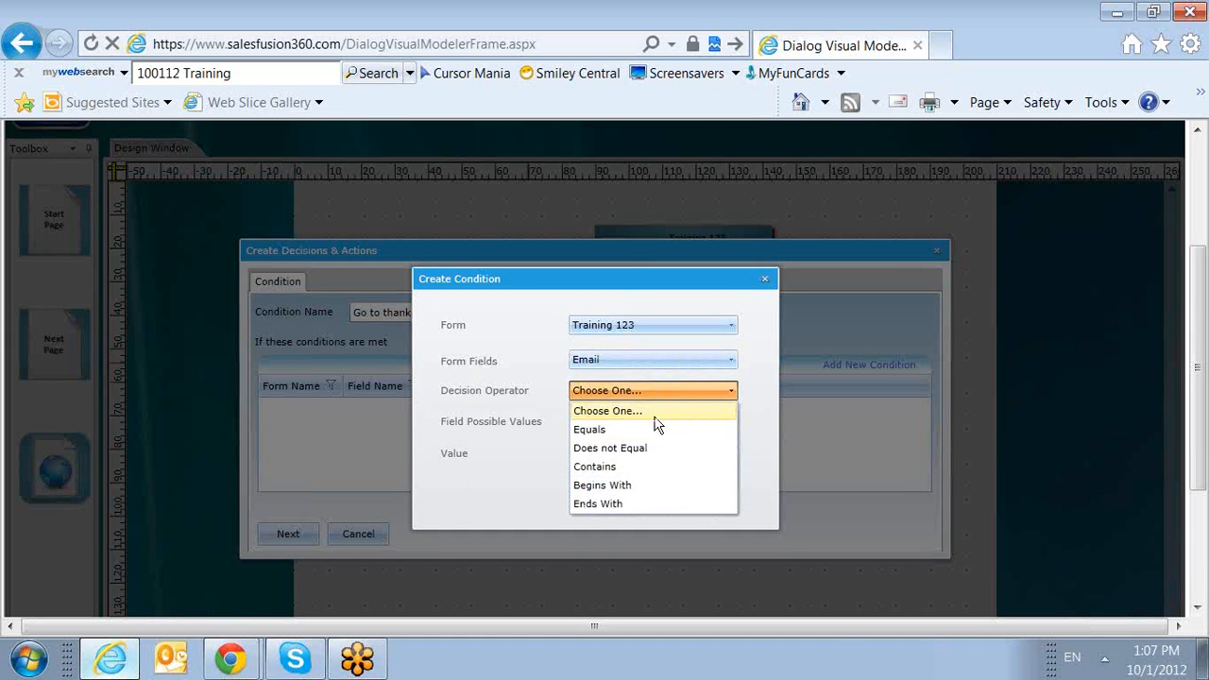
left_click(641, 472)
left_click(622, 454)
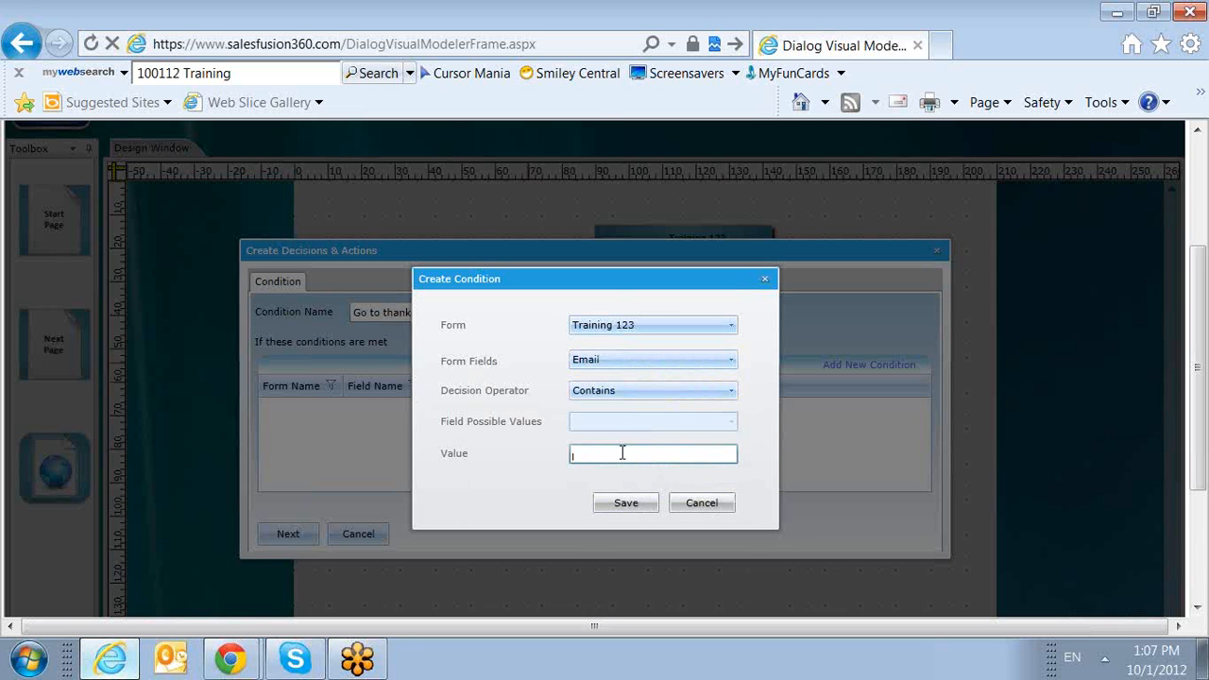
left_click(618, 505)
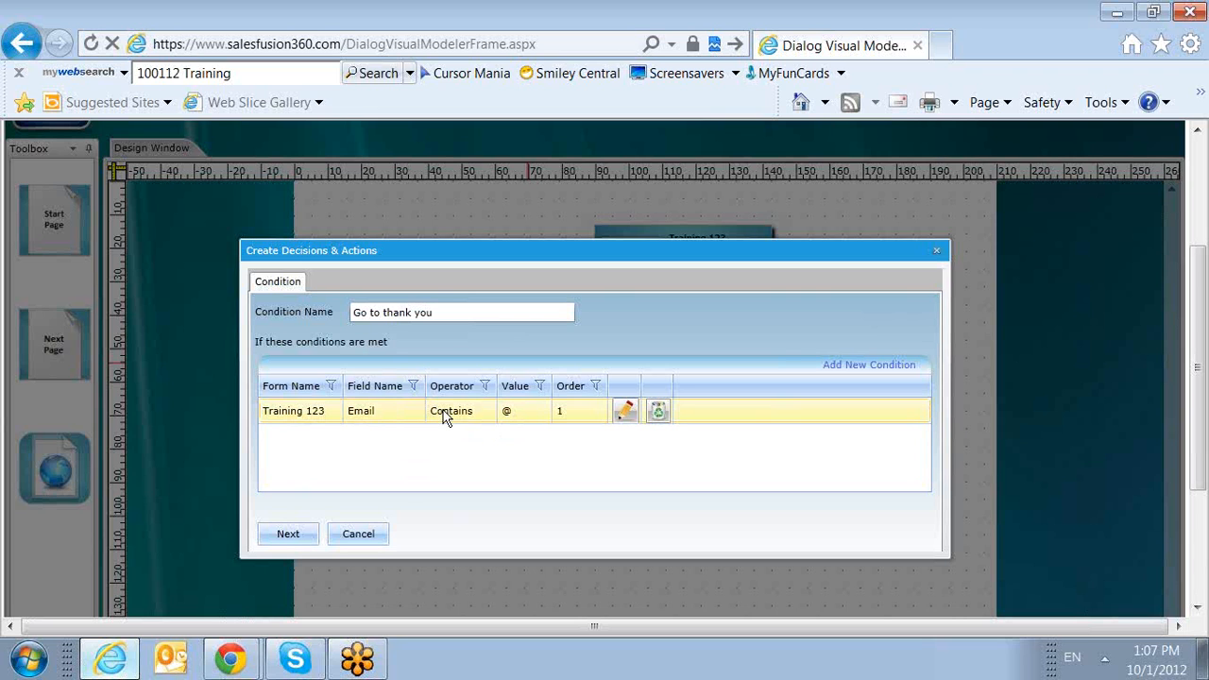
Continue to the condition's actions, choose the new-lead assignment with Add to Trigger Email off, and save the decision.
left_click(293, 534)
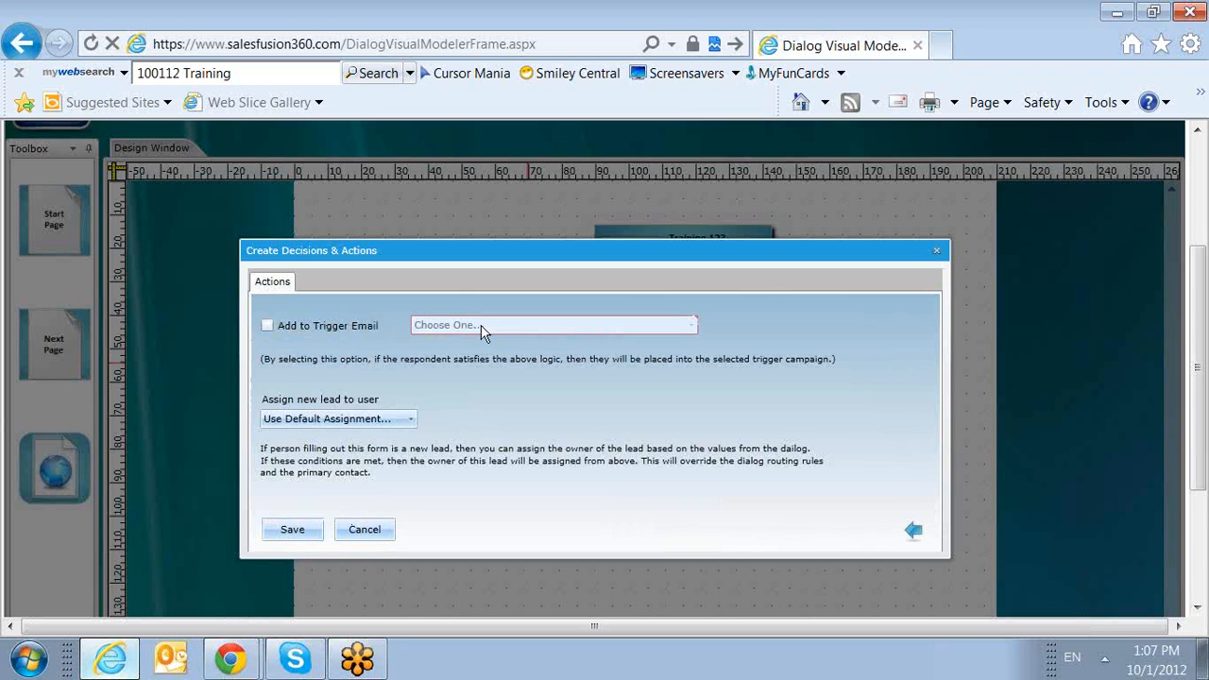
left_click(390, 417)
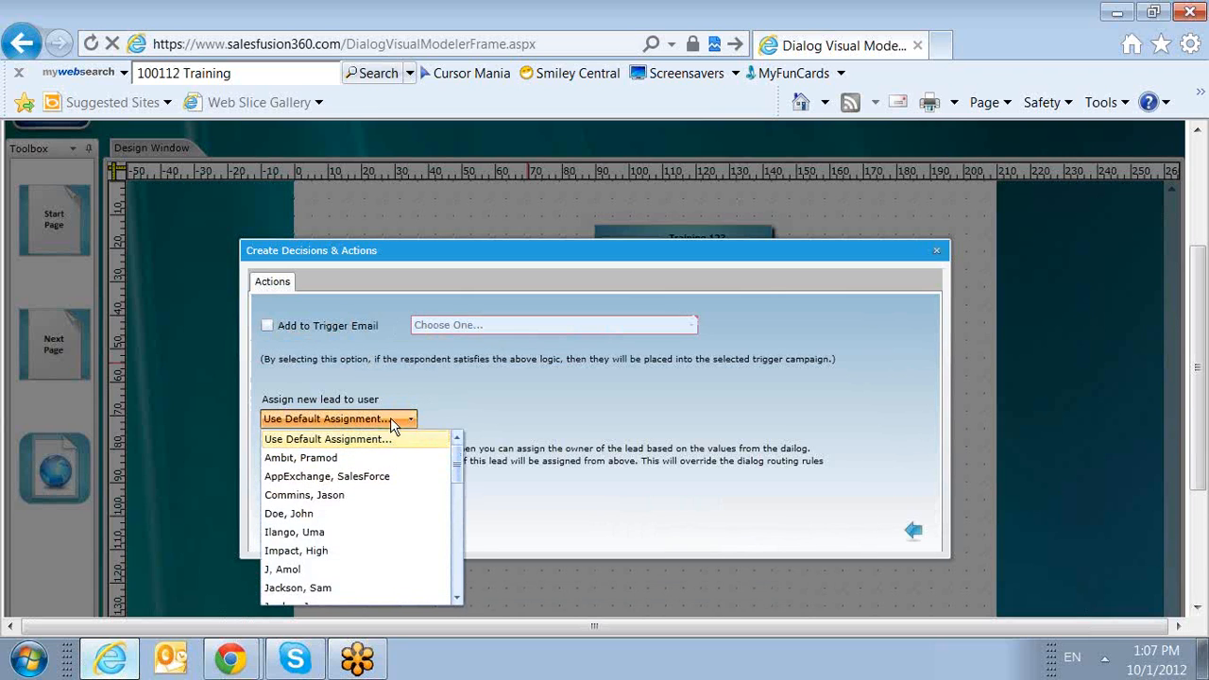
left_click(341, 533)
left_click(288, 540)
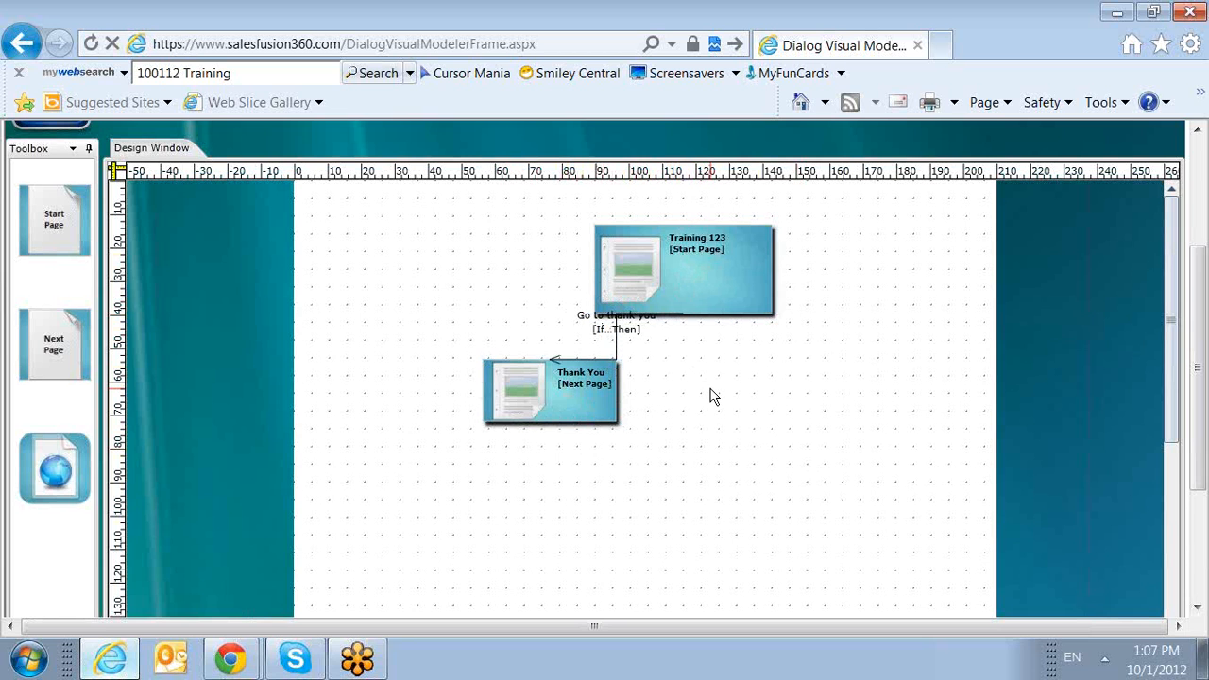
scroll(701, 389, "down", 1)
scroll(696, 389, "up", 2)
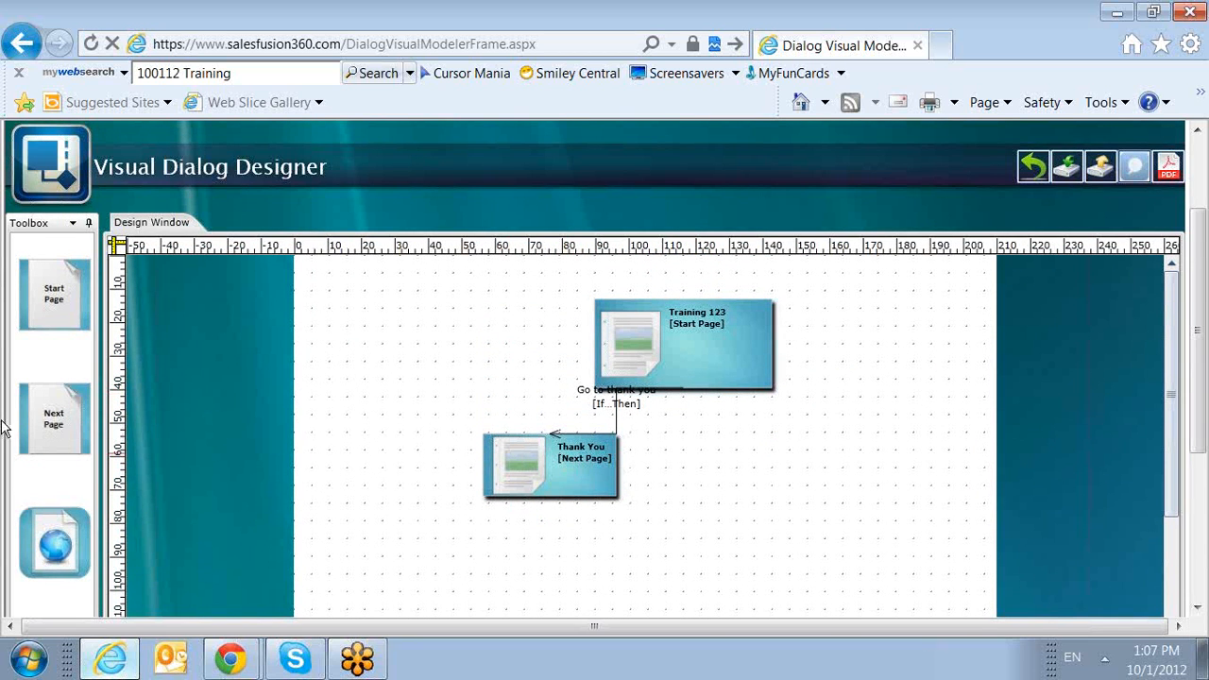
scroll(513, 445, "down", 1)
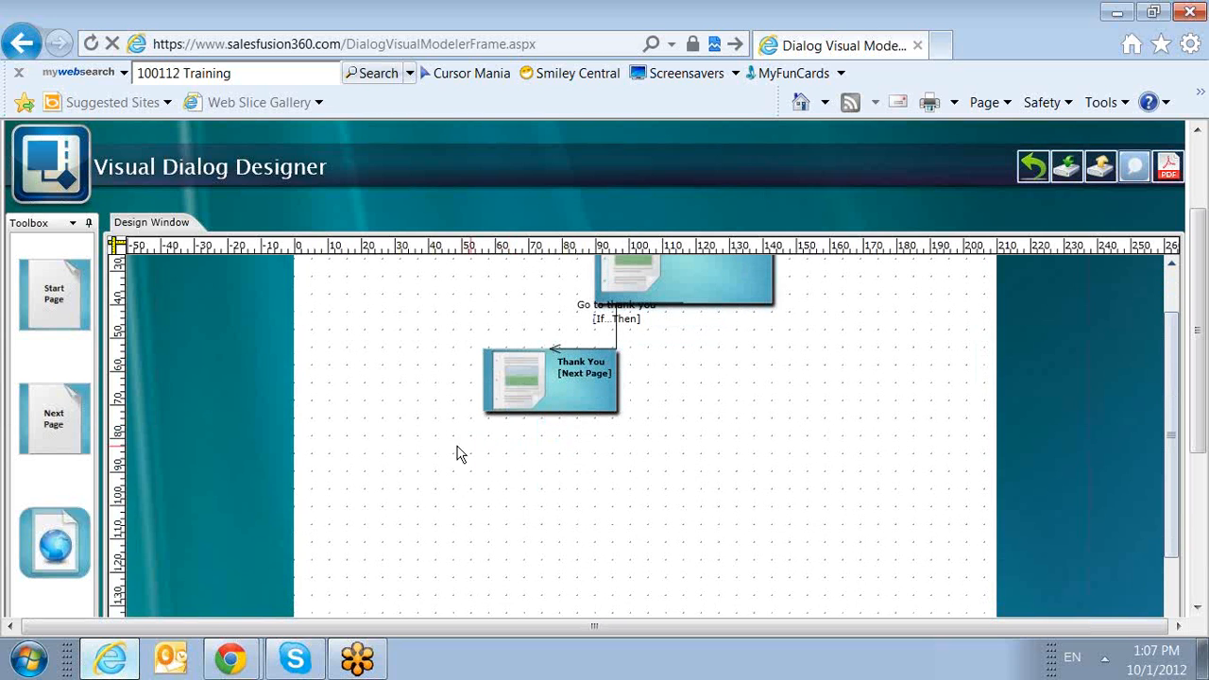
left_click_drag(66, 527, 776, 403)
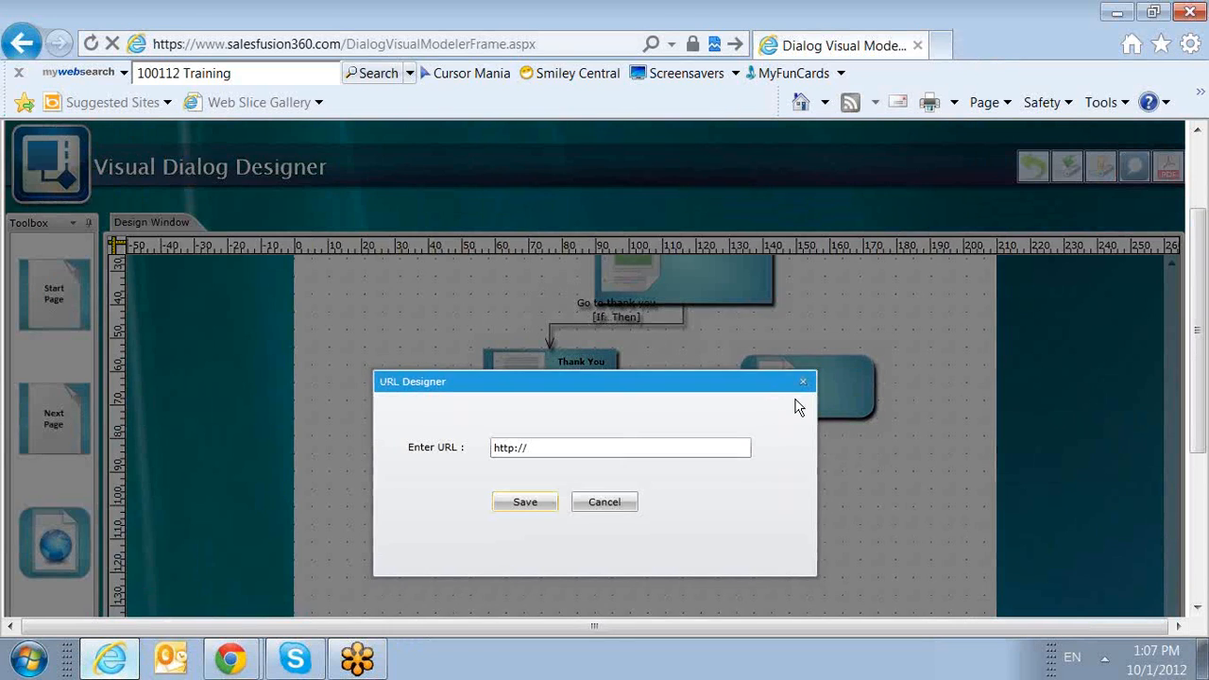
left_click(616, 448)
type("www.salesfusion")
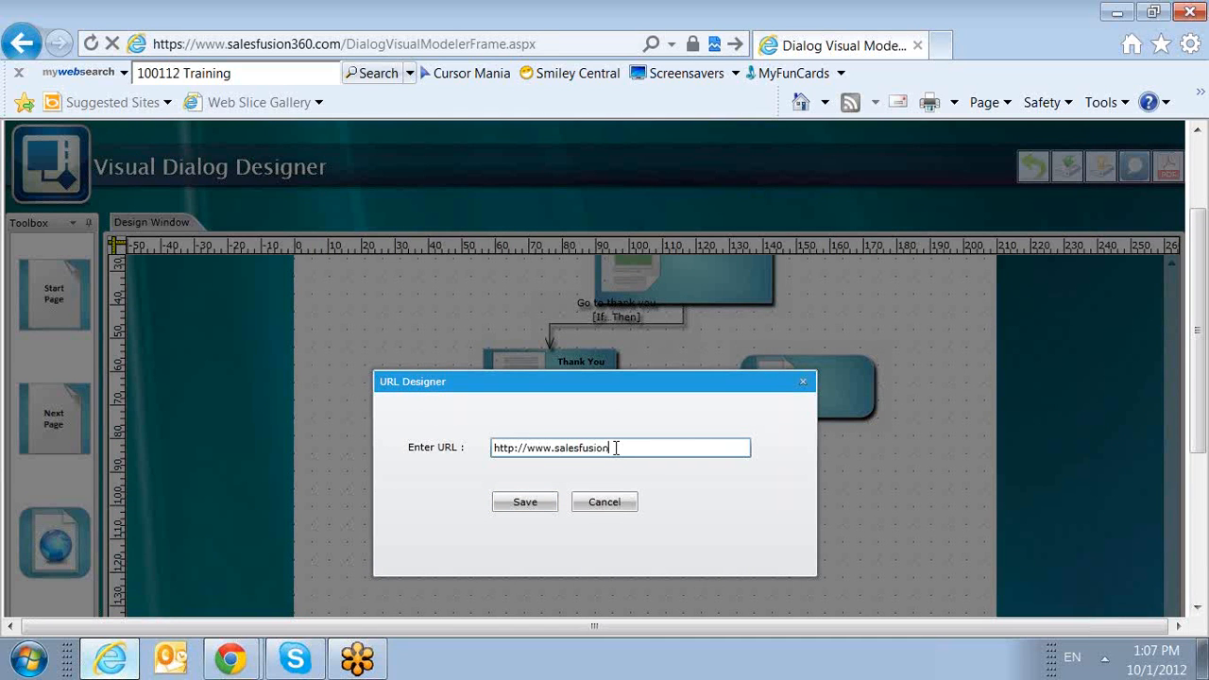
type(".com")
left_click(525, 502)
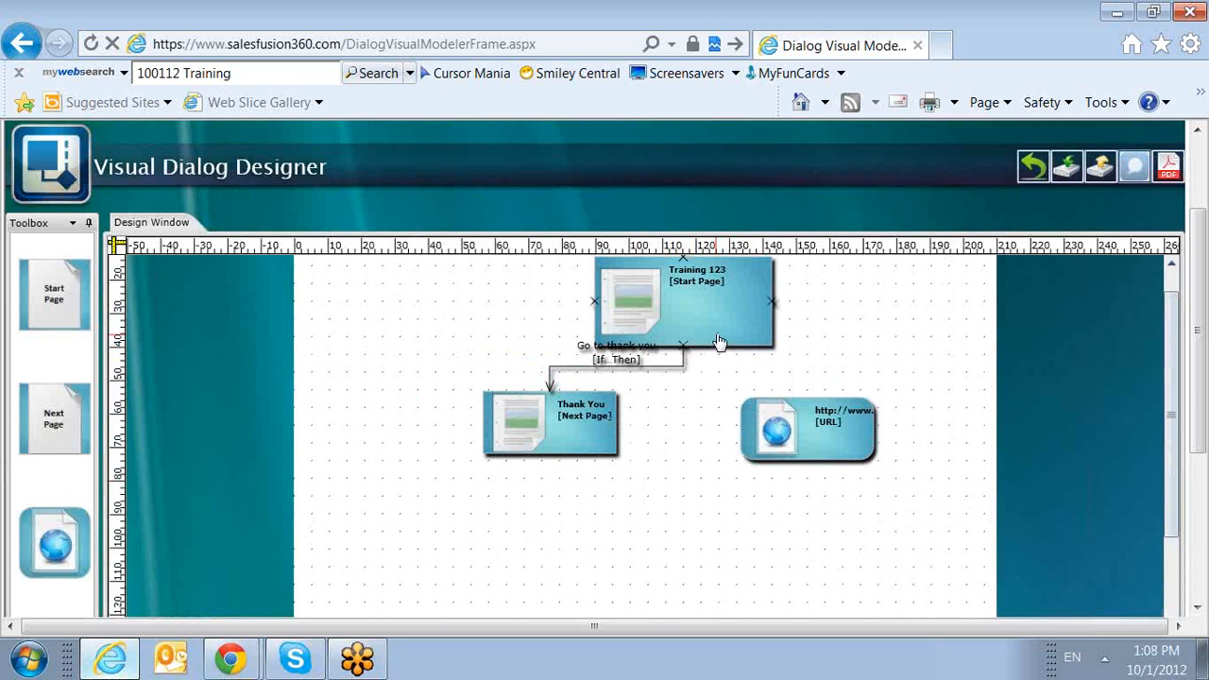
Connect the Training 123 start page to the URL element and name the condition "If" followed by the person's first name.
left_click_drag(772, 304, 822, 406)
left_click(500, 383)
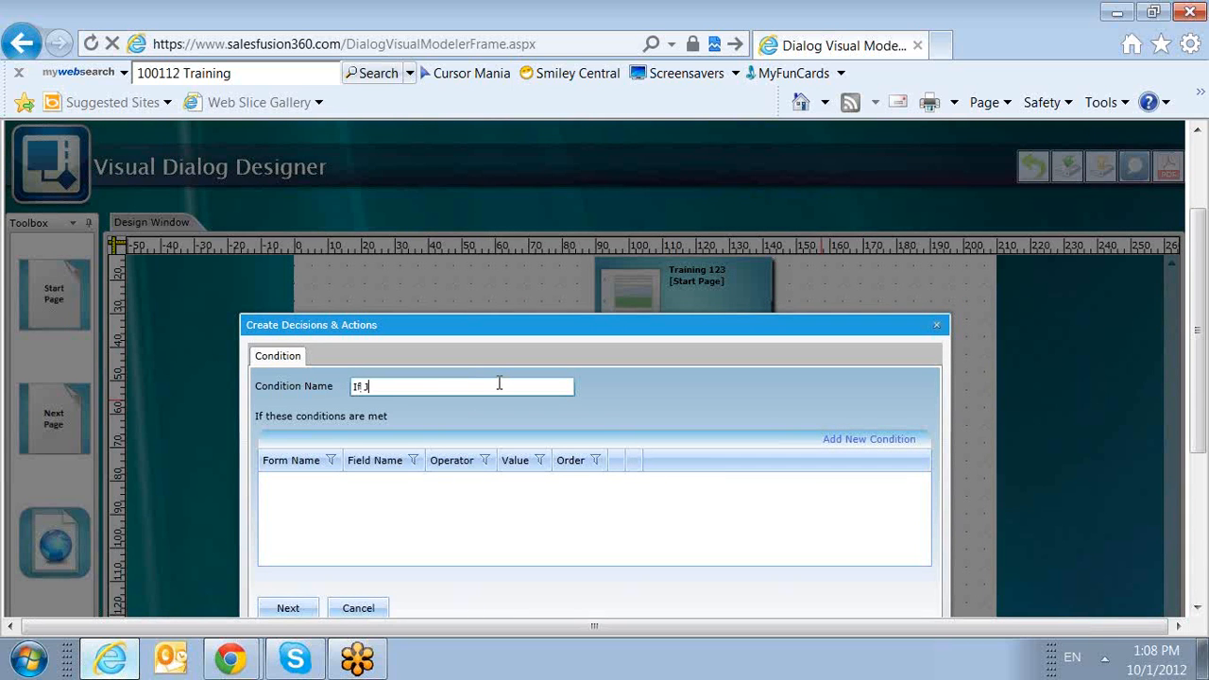
scroll(482, 375, "down", 1)
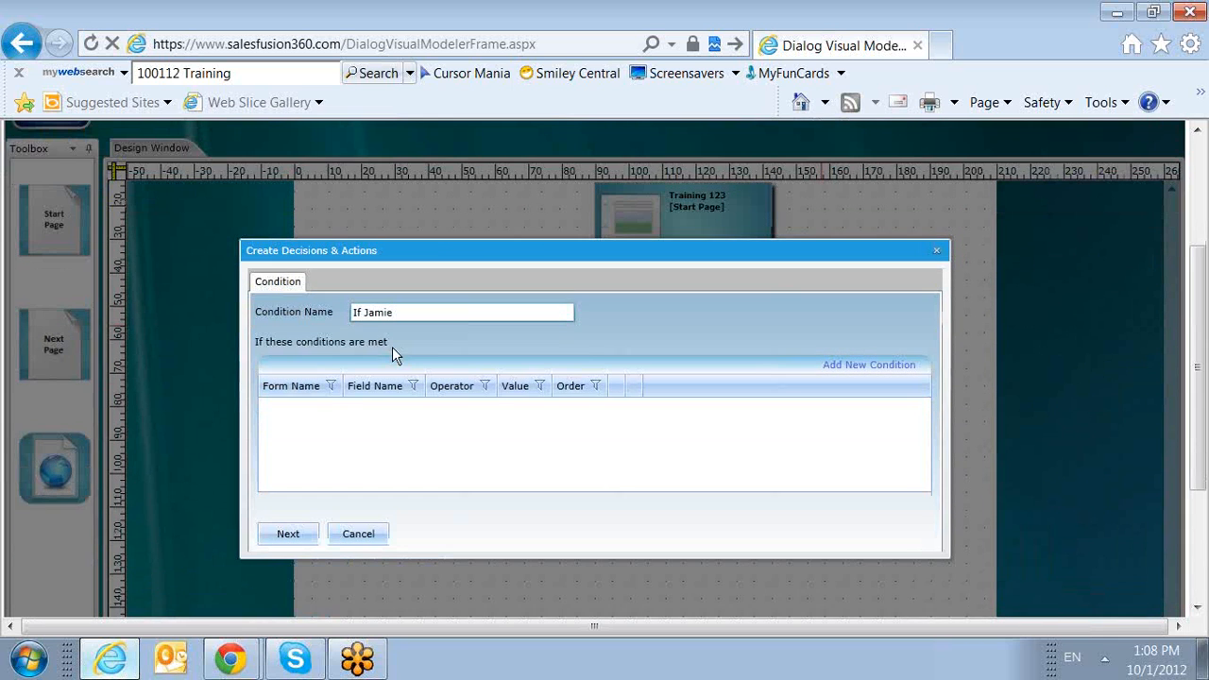
Add and save a condition that the Training 123 form's First Name field equals the person's first name.
left_click(831, 364)
left_click(635, 329)
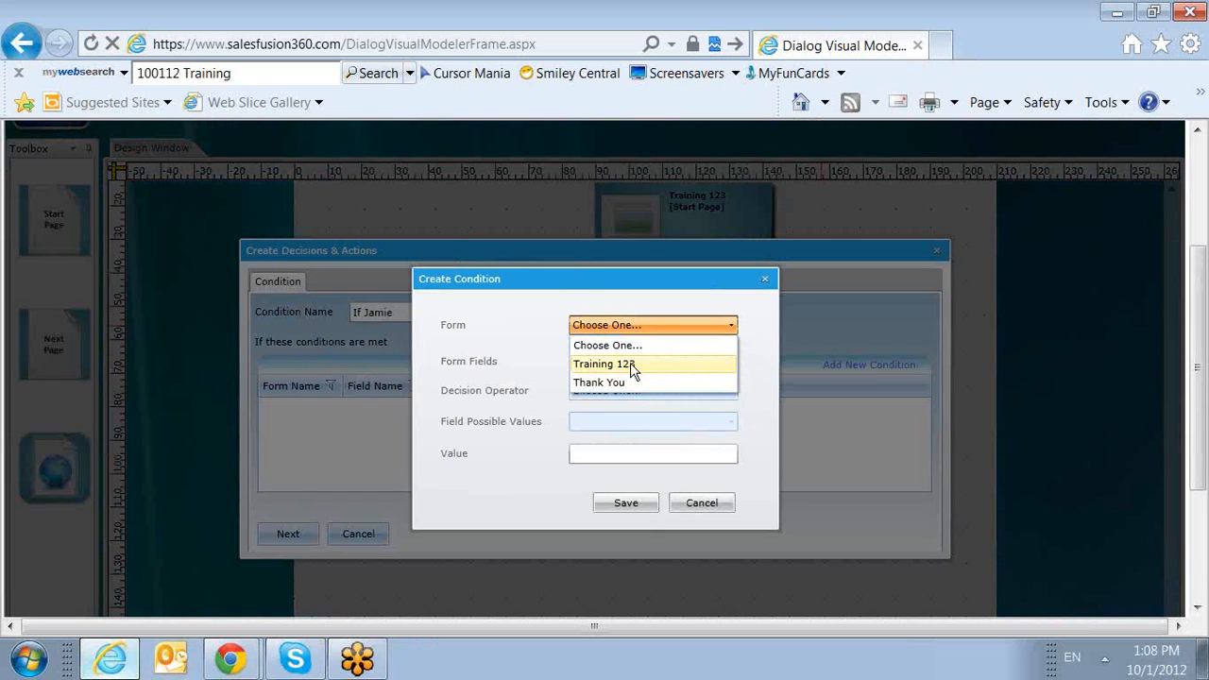
left_click(629, 364)
left_click(628, 359)
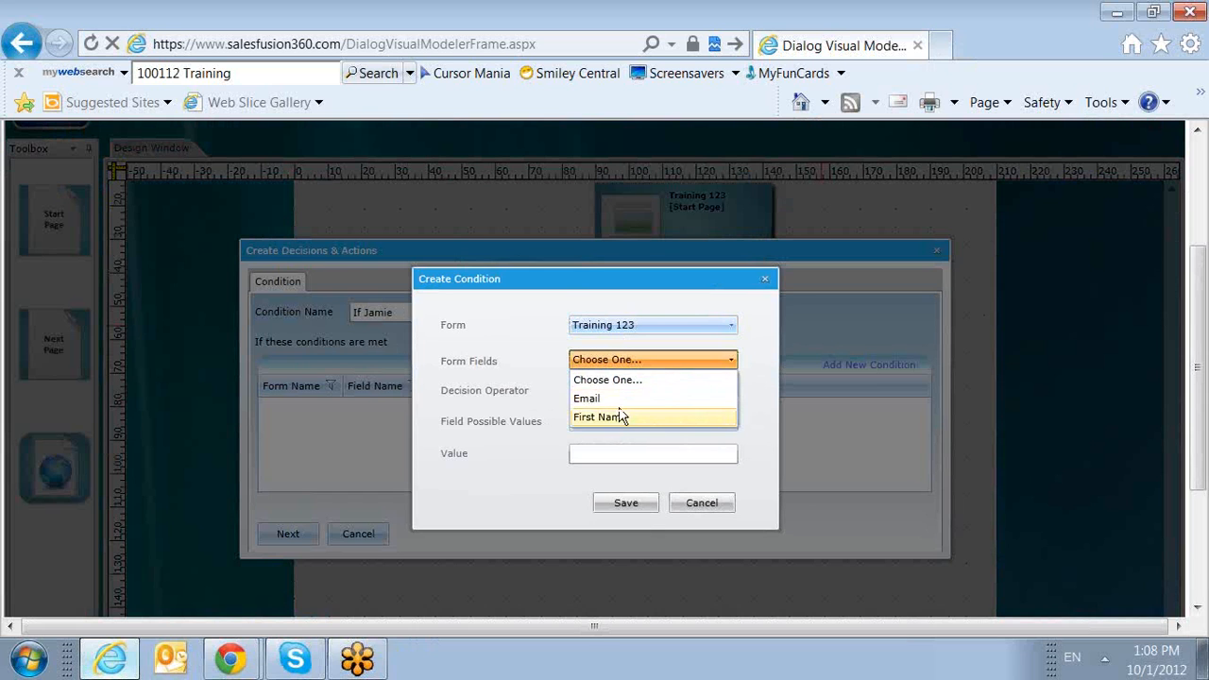
left_click(620, 417)
left_click(614, 389)
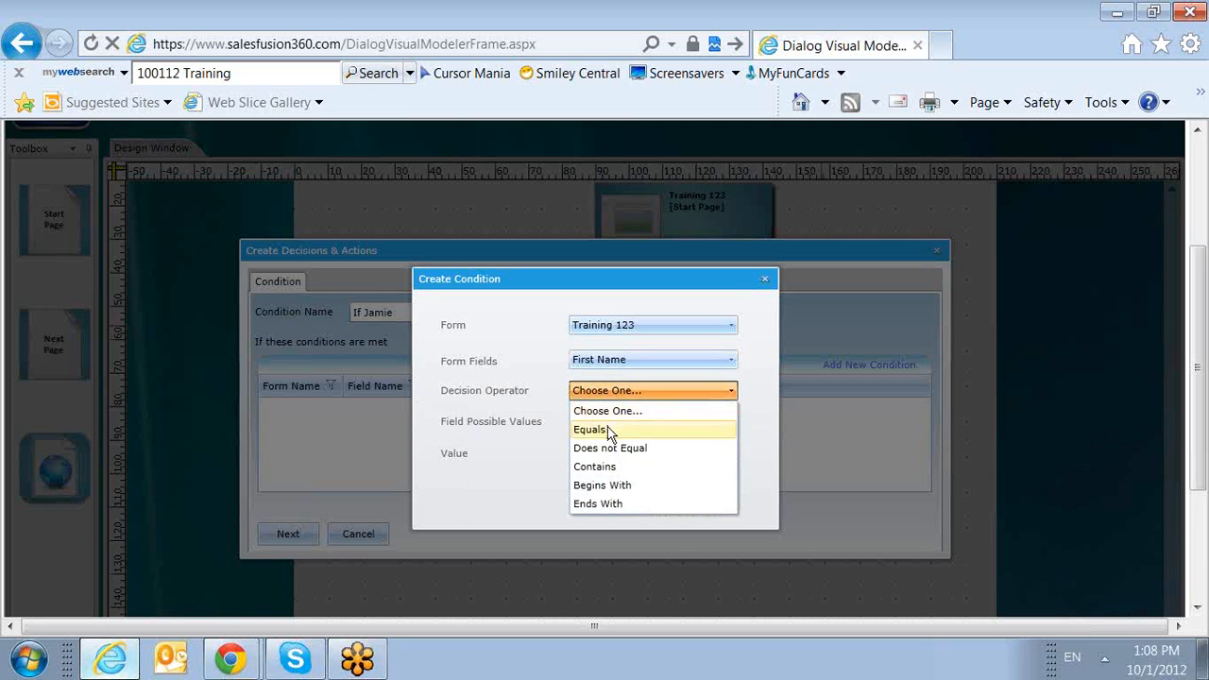
left_click(610, 430)
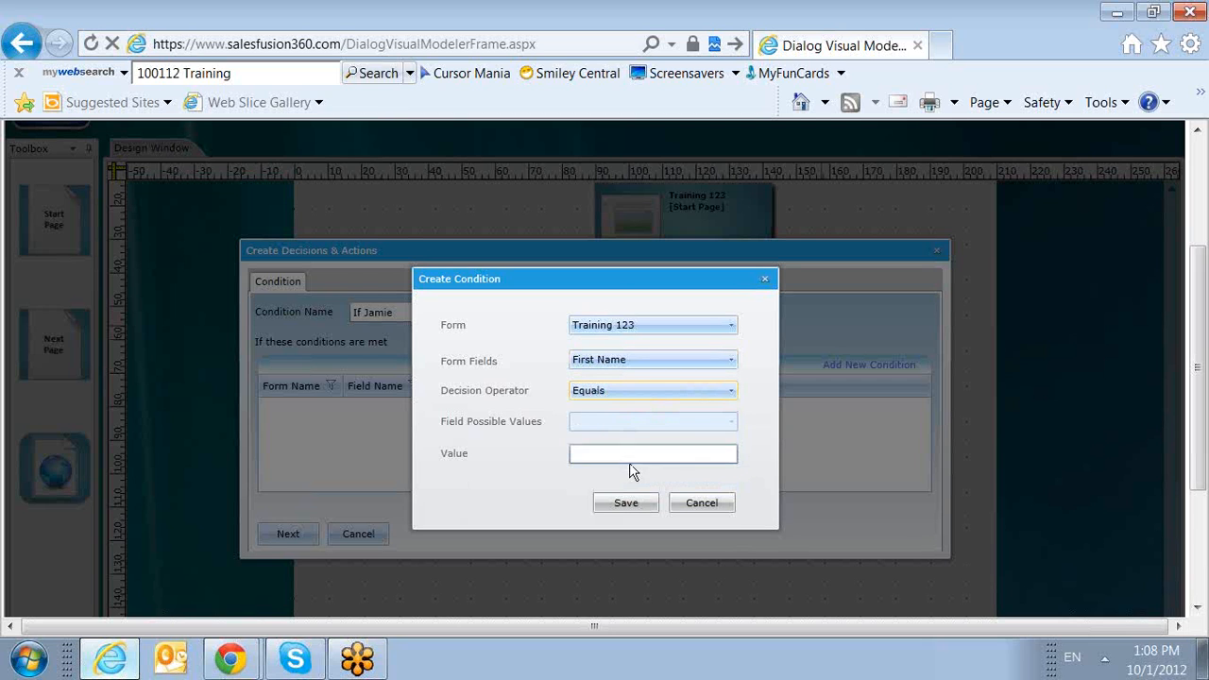
left_click(612, 456)
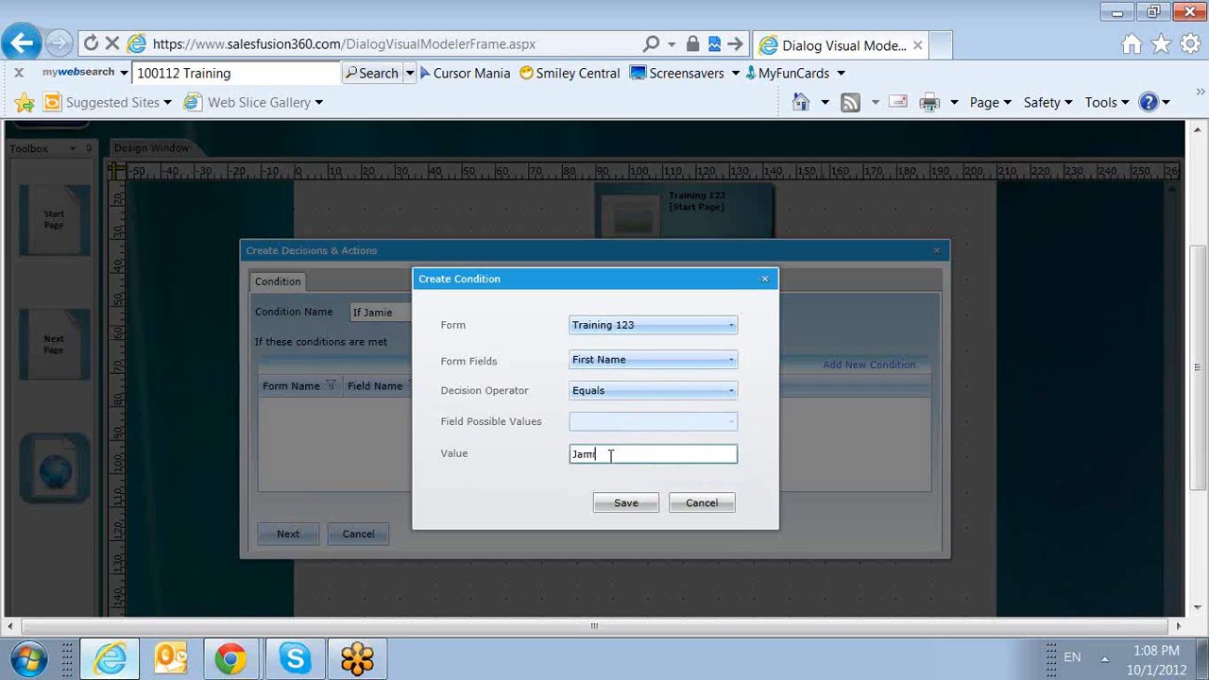
left_click(616, 500)
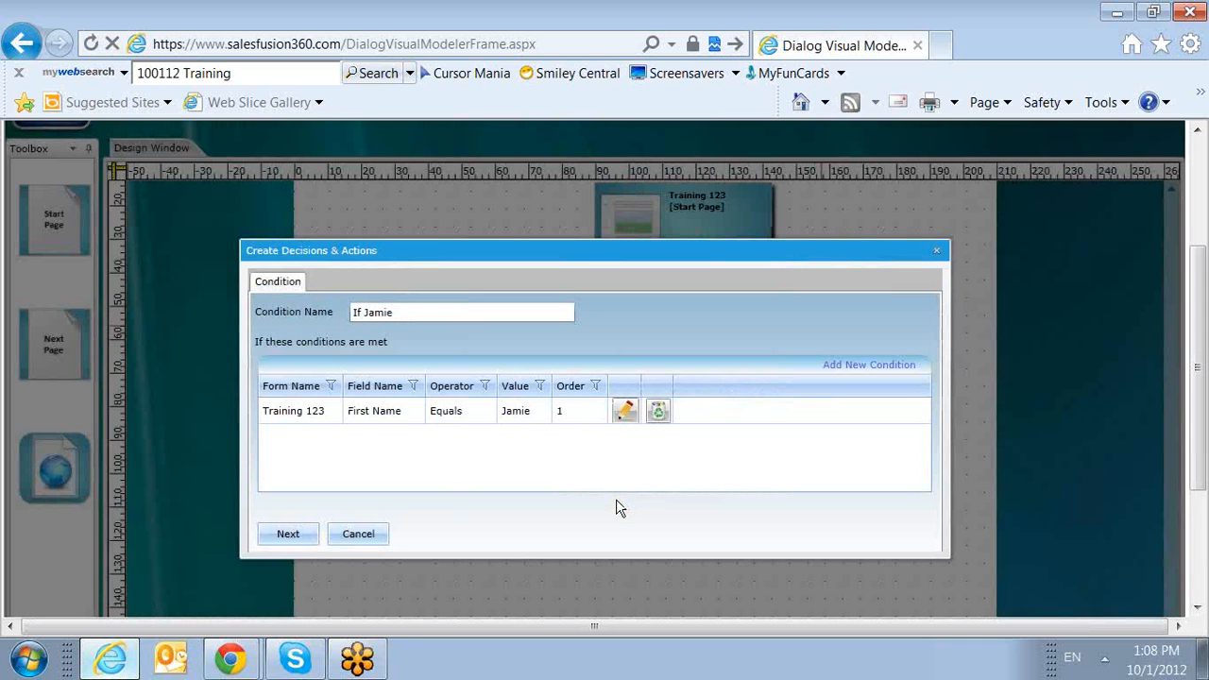
Continue to the actions of the URL condition, choose the new-lead assignment without a trigger email, and save the decision.
left_click(314, 534)
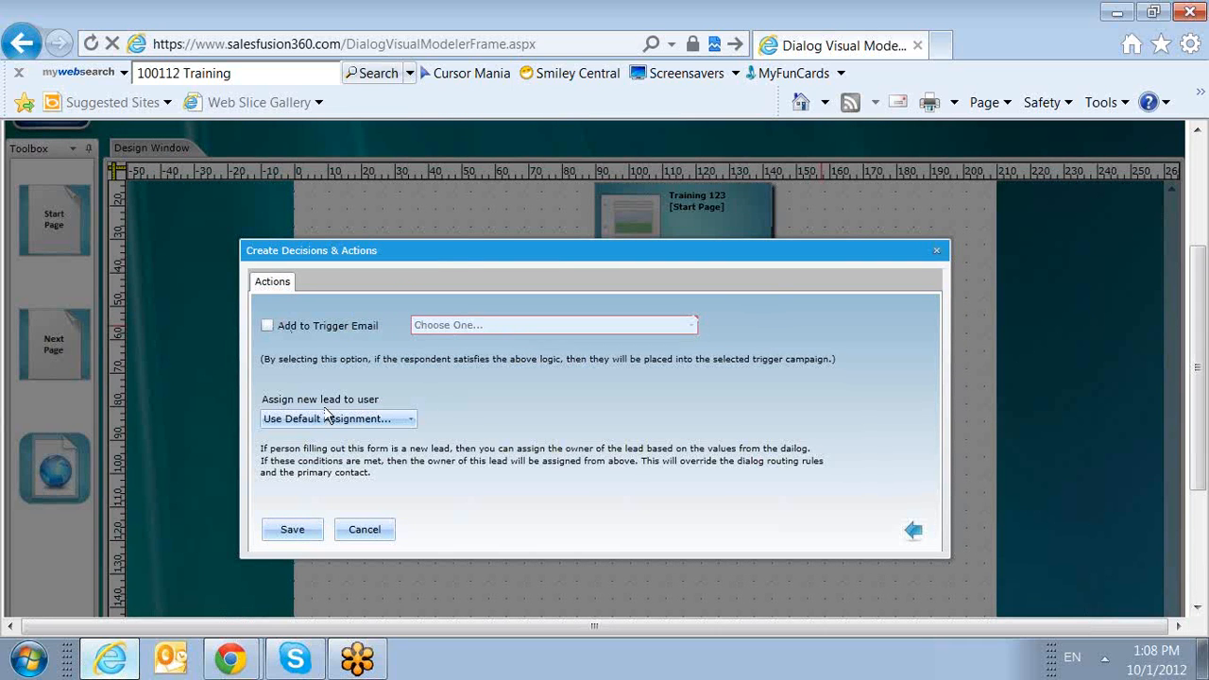
left_click(389, 421)
left_click(371, 479)
left_click(297, 532)
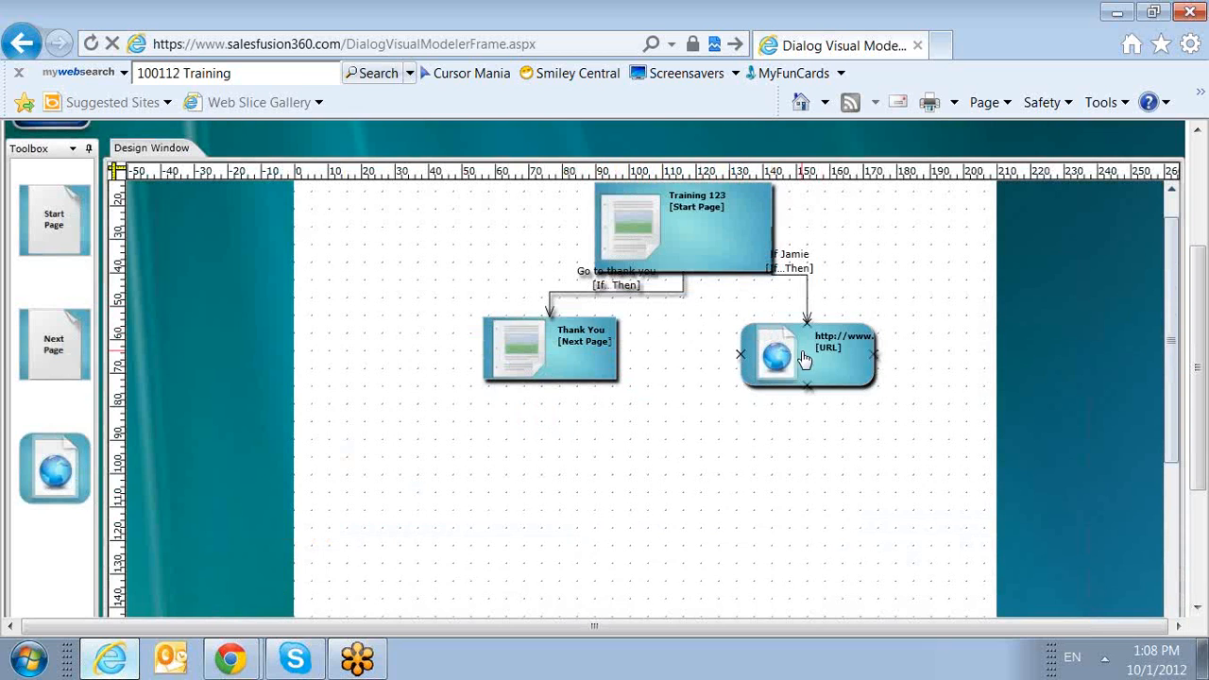
Export the dialog diagram to the Desktop as a PDF named trainingdesigner.
scroll(703, 520, "up", 2)
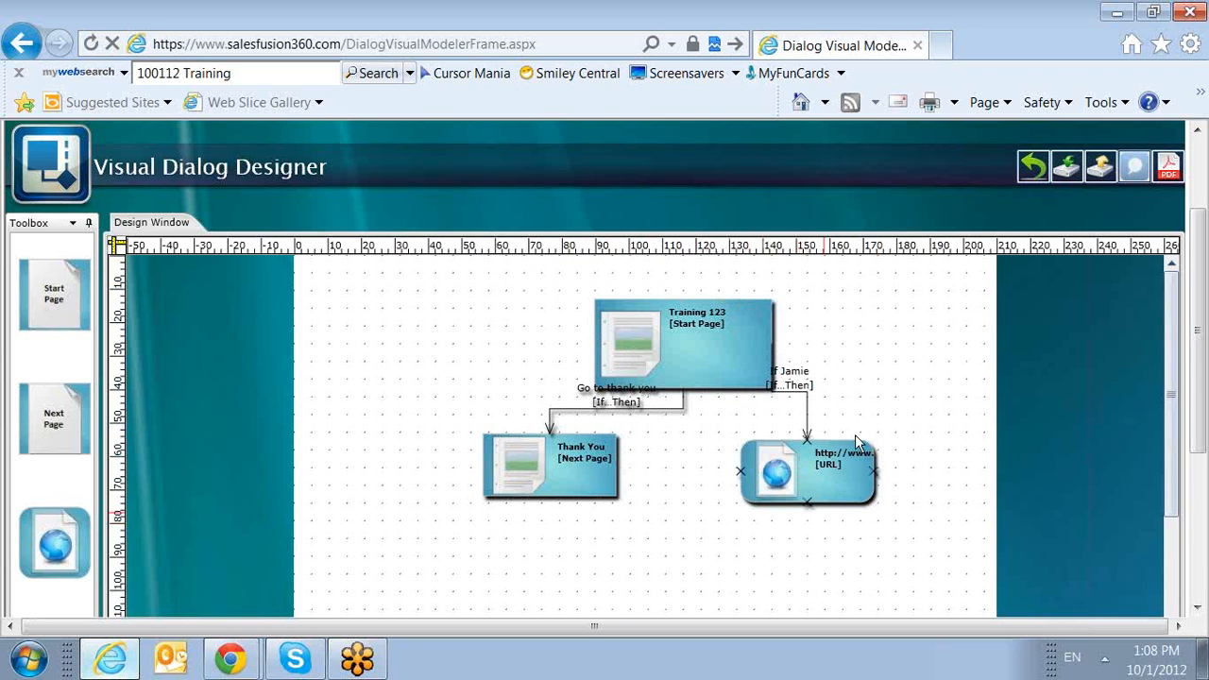
left_click(1166, 170)
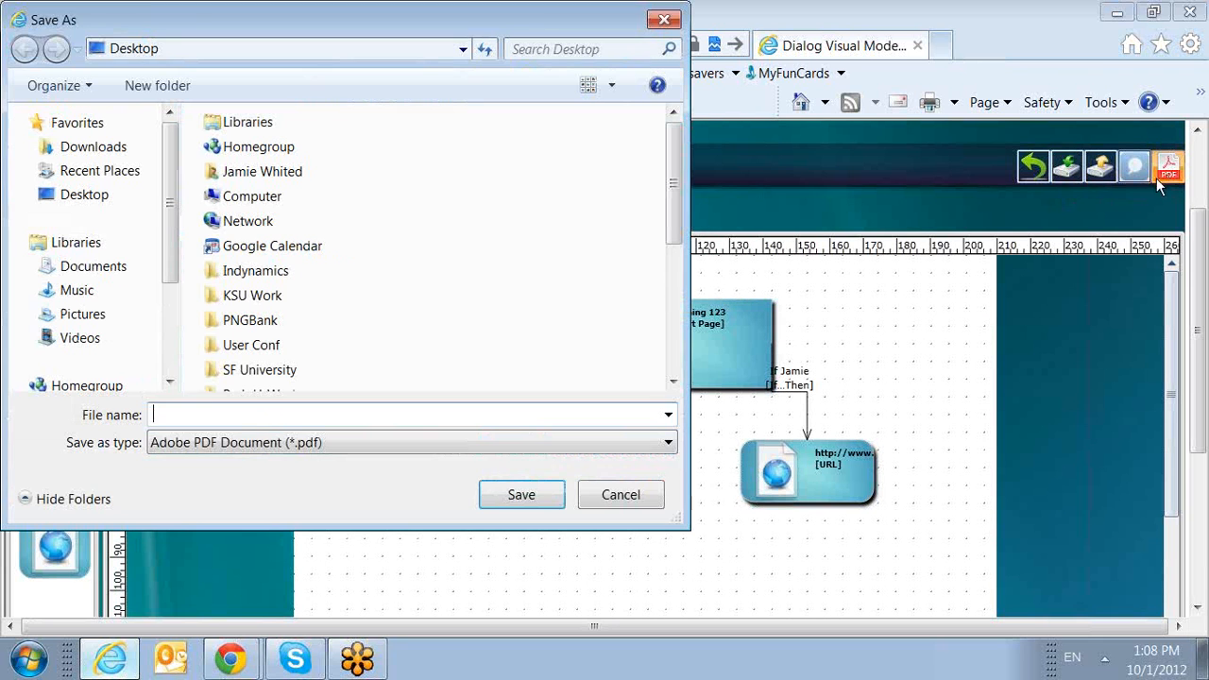
type("training")
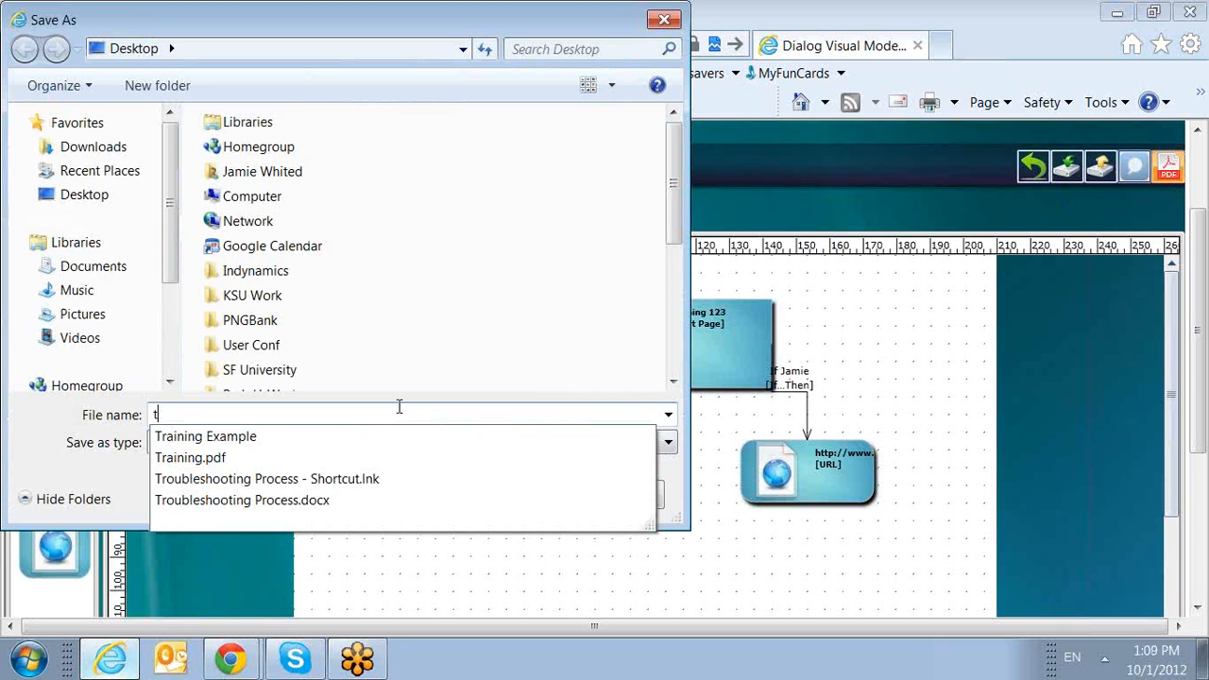
left_click(79, 199)
left_click(237, 415)
left_click(236, 415)
type("designer")
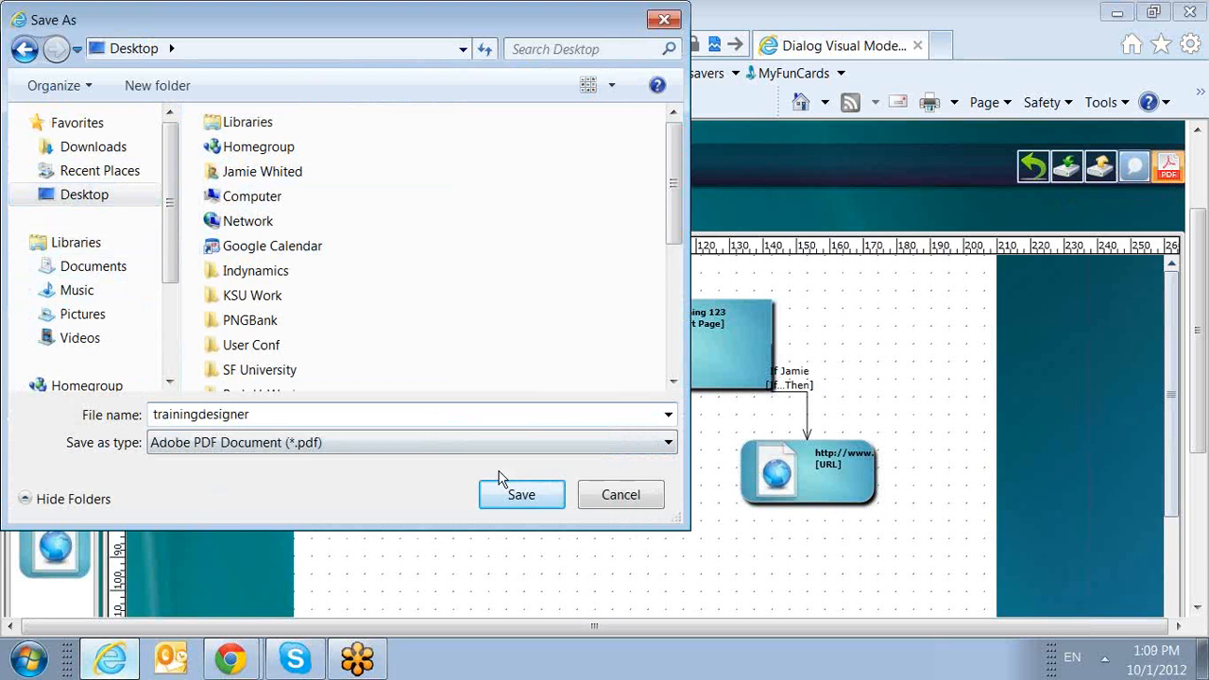
left_click(518, 498)
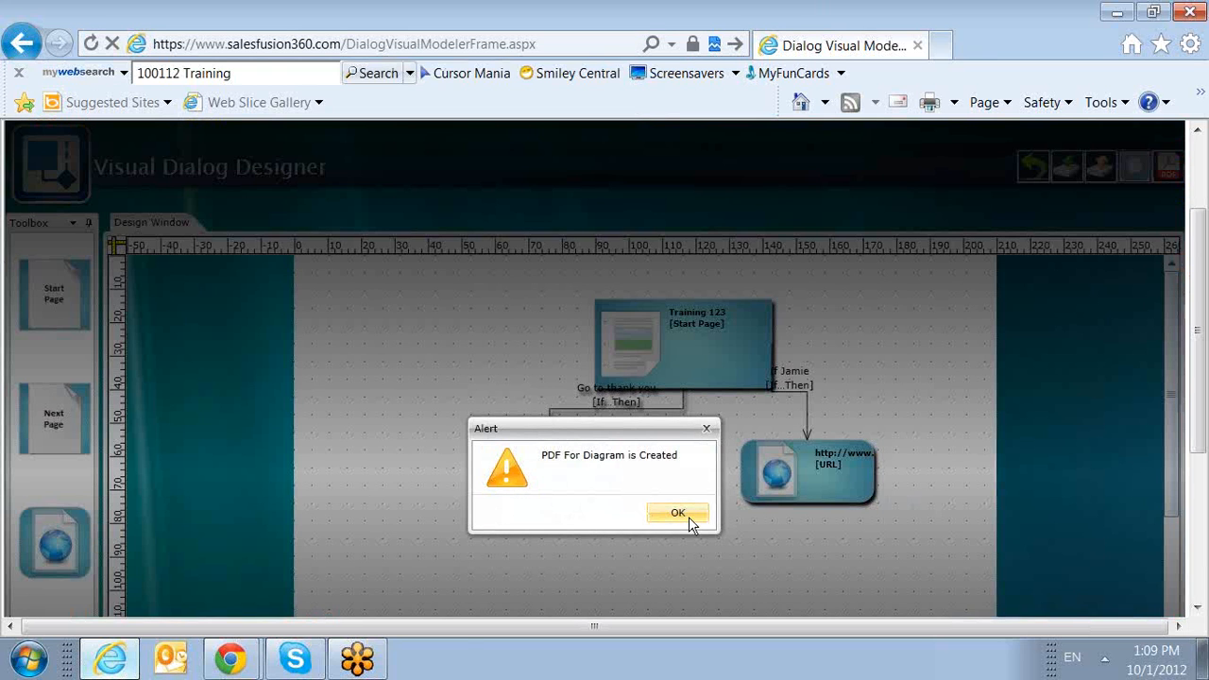
left_click(678, 512)
Open the exported trainingdesigner PDF from the desktop, examine the diagram, and switch back to the browser.
left_click(1118, 13)
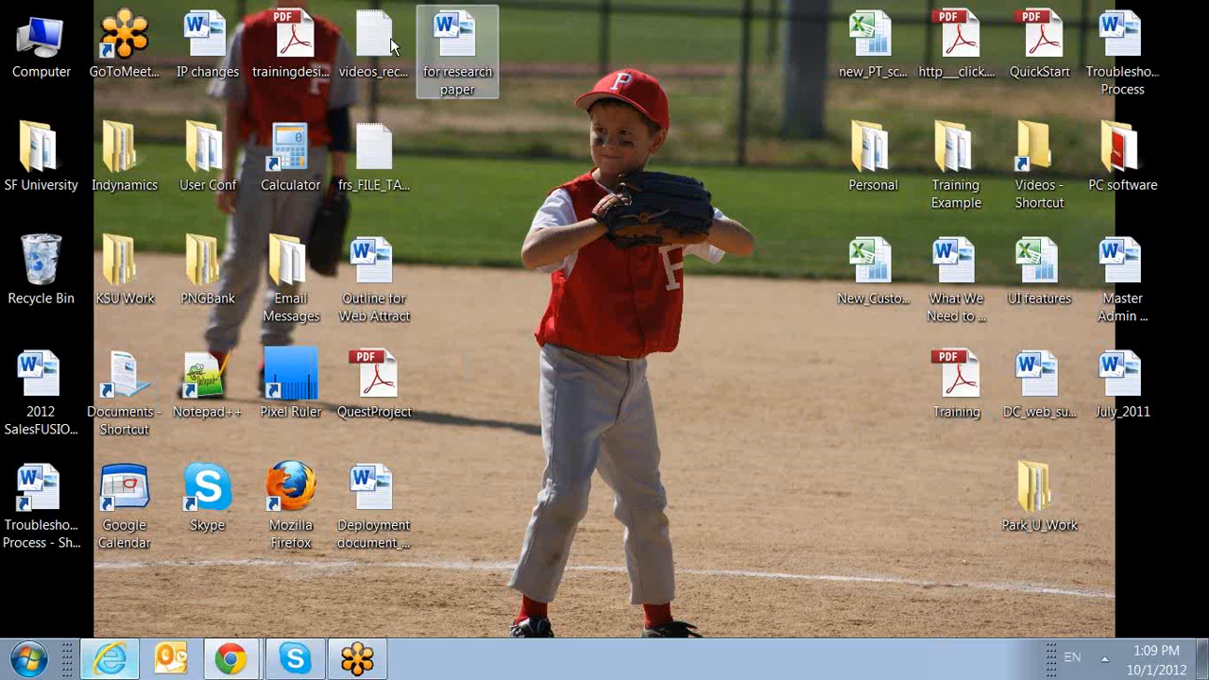
double_click(292, 43)
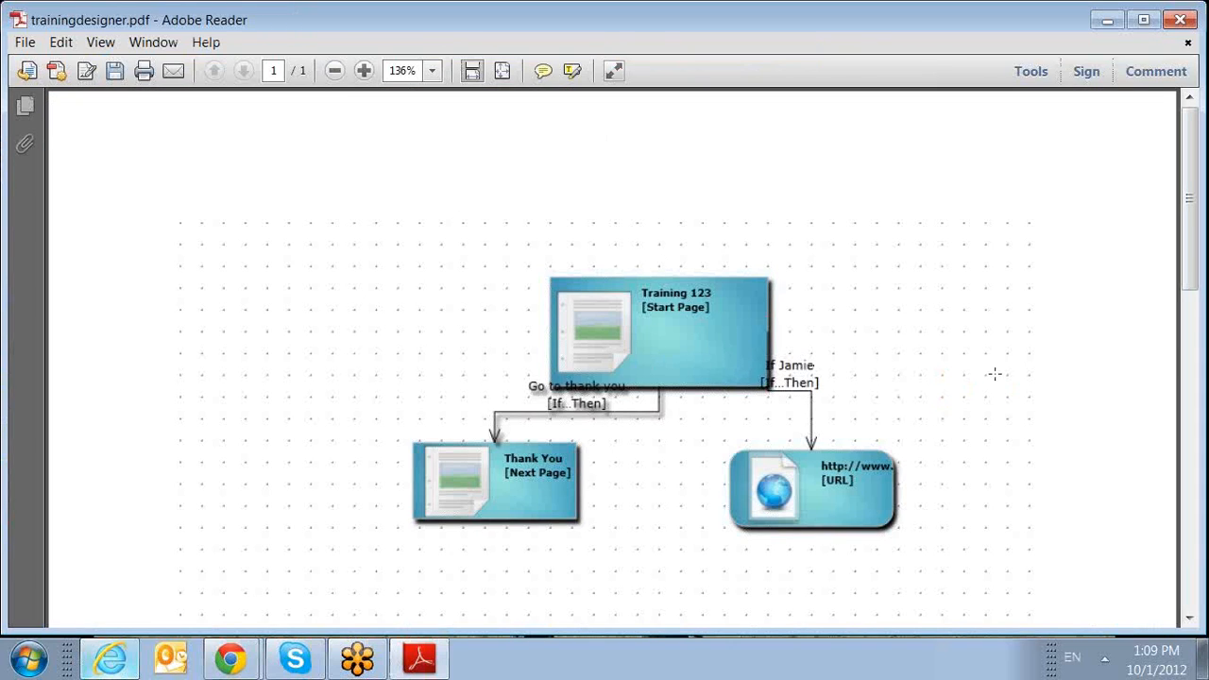
scroll(847, 466, "down", 1)
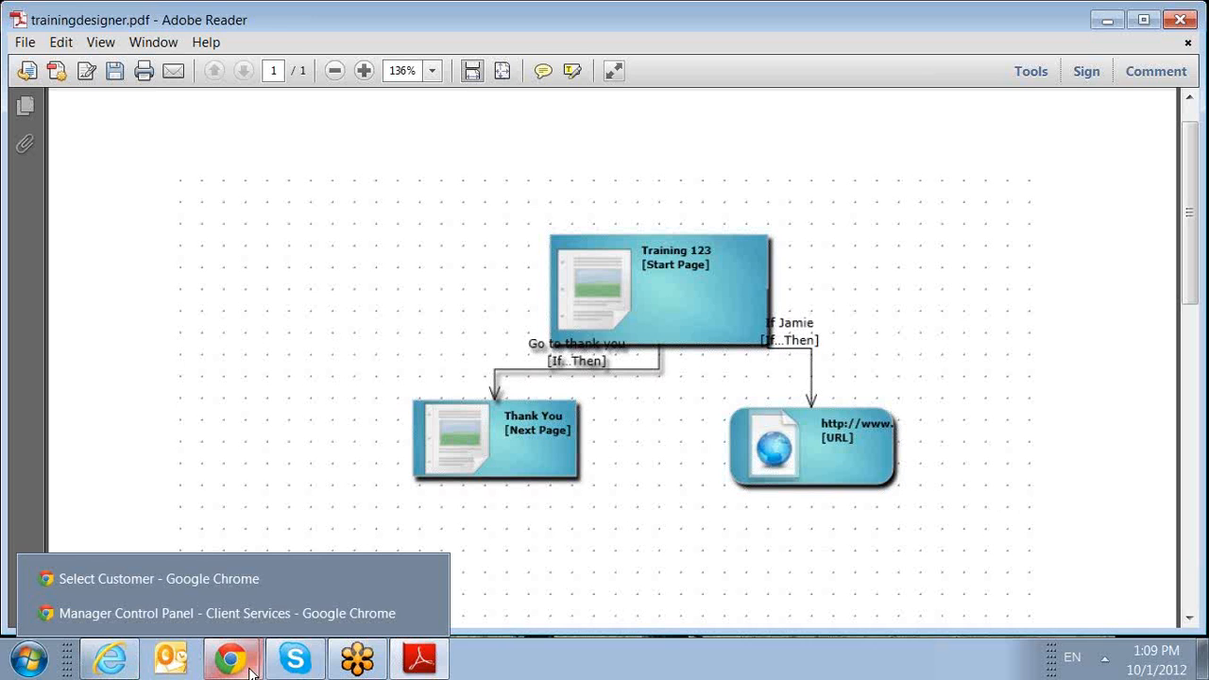
left_click(285, 593)
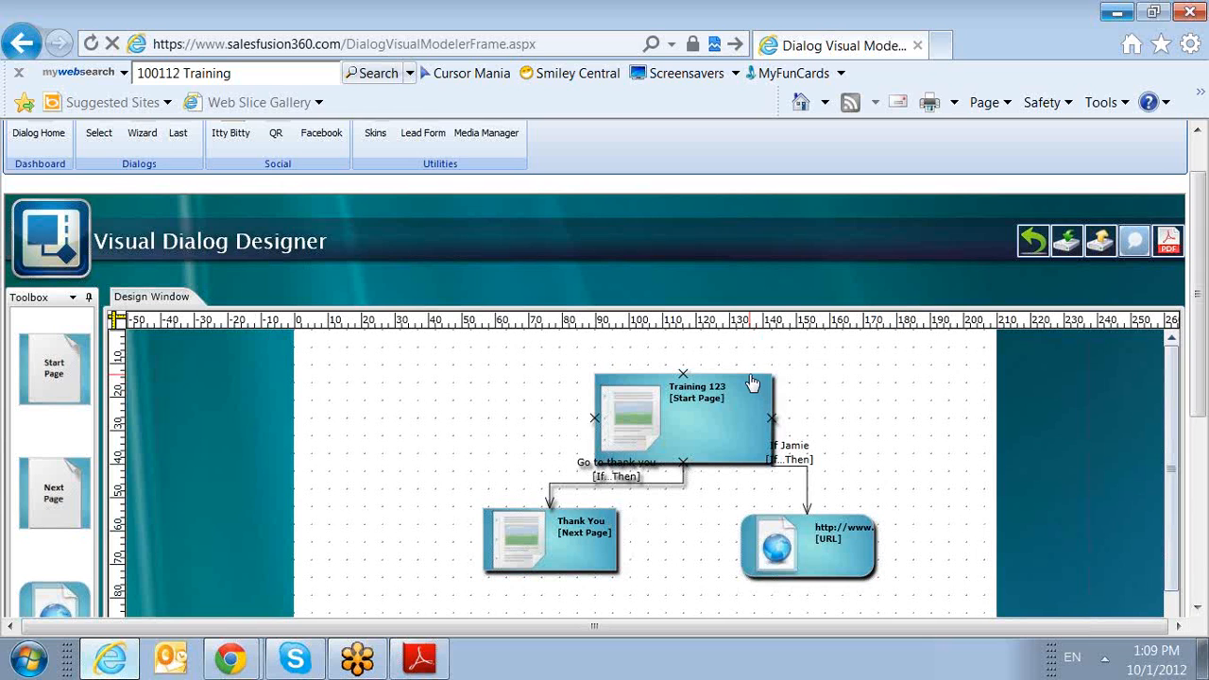
Save the dialog design and return from the Visual Dialog Designer to the dialog's properties.
left_click(1068, 243)
left_click(676, 588)
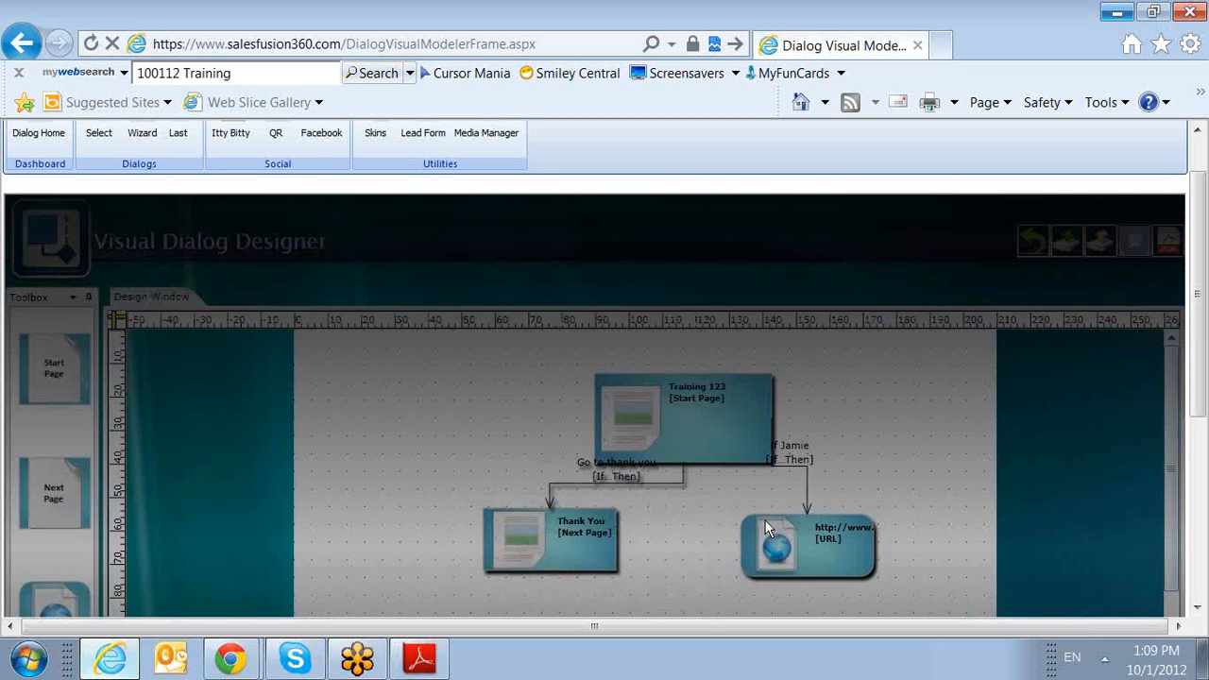
left_click(1037, 245)
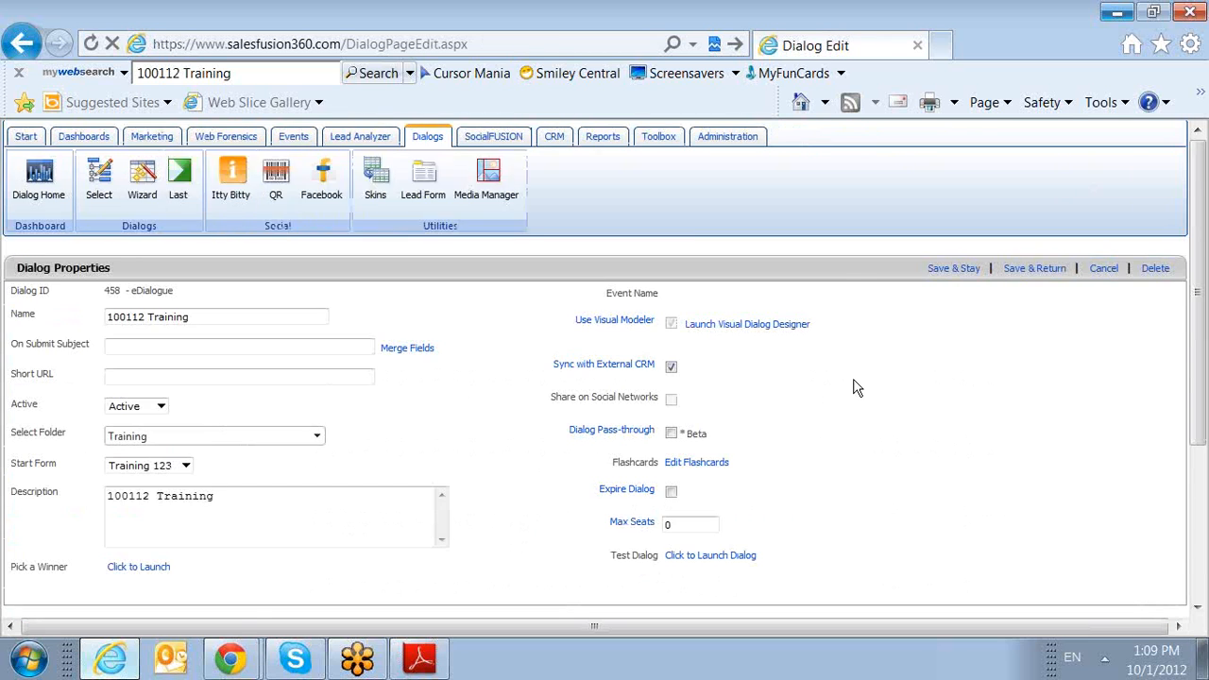
Open the Training 123 page from the dialog's page list and bring up its skin for editing.
scroll(859, 384, "down", 3)
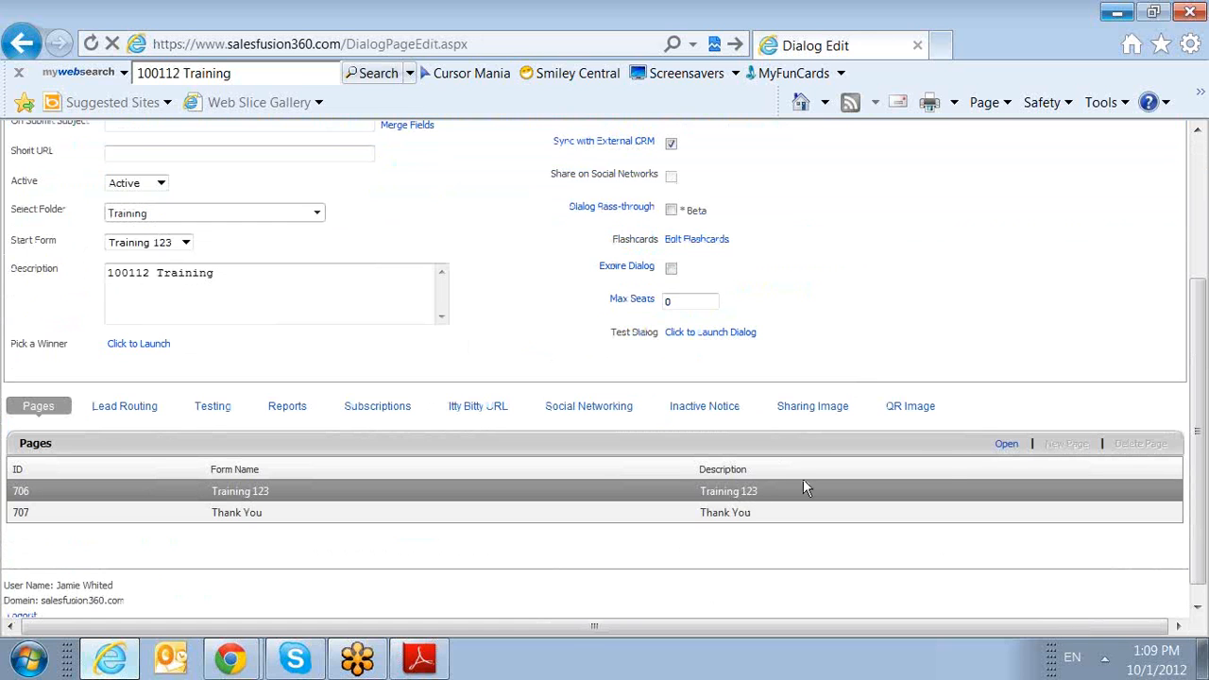
left_click(1005, 443)
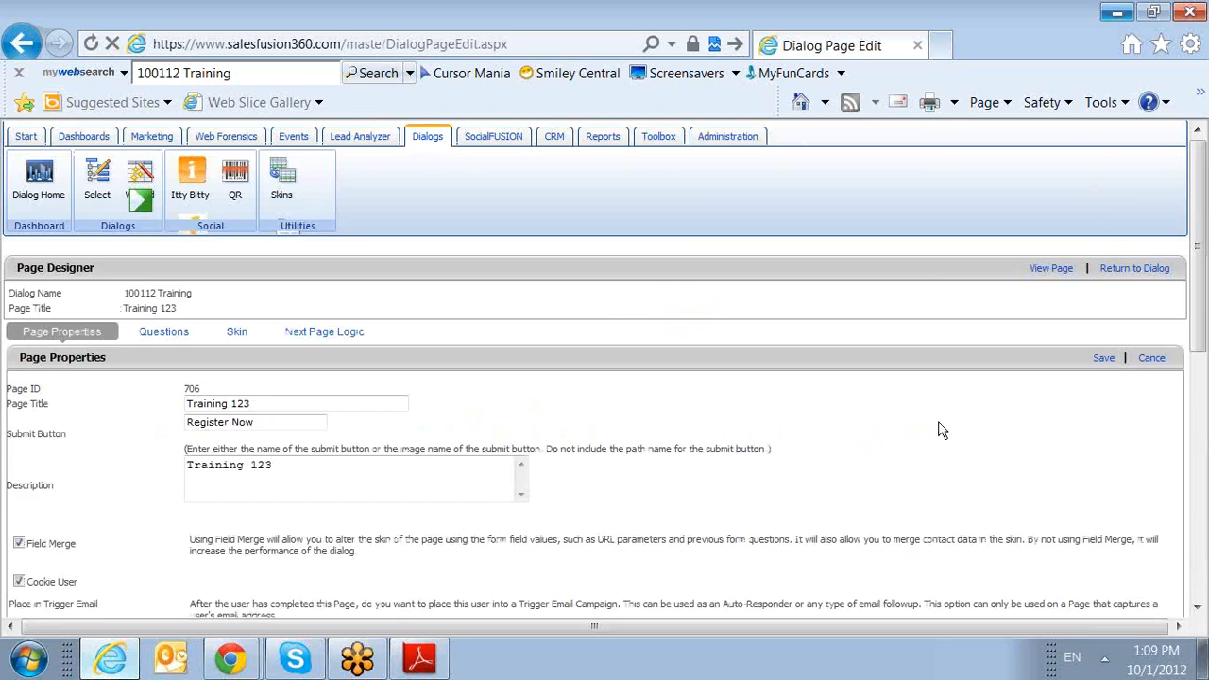
left_click(248, 338)
scroll(308, 361, "down", 1)
left_click(303, 361)
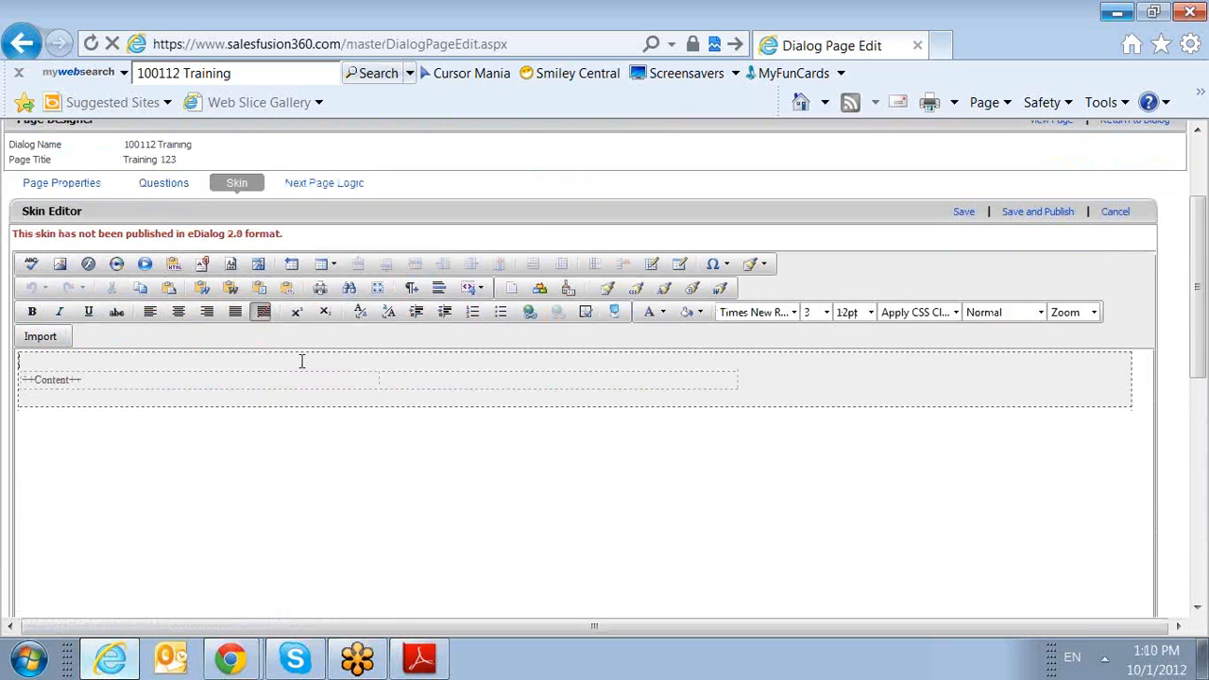
Check the skin's import options, and save and publish the Training 123 skin.
scroll(303, 361, "down", 7)
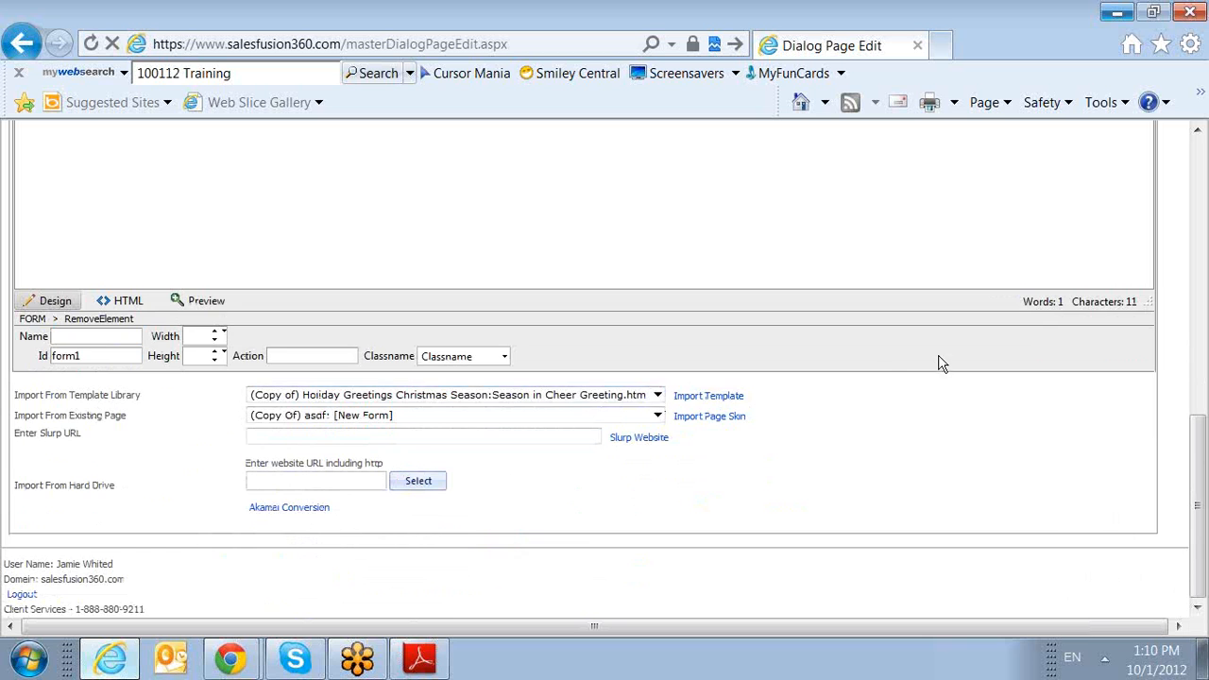
scroll(939, 361, "up", 7)
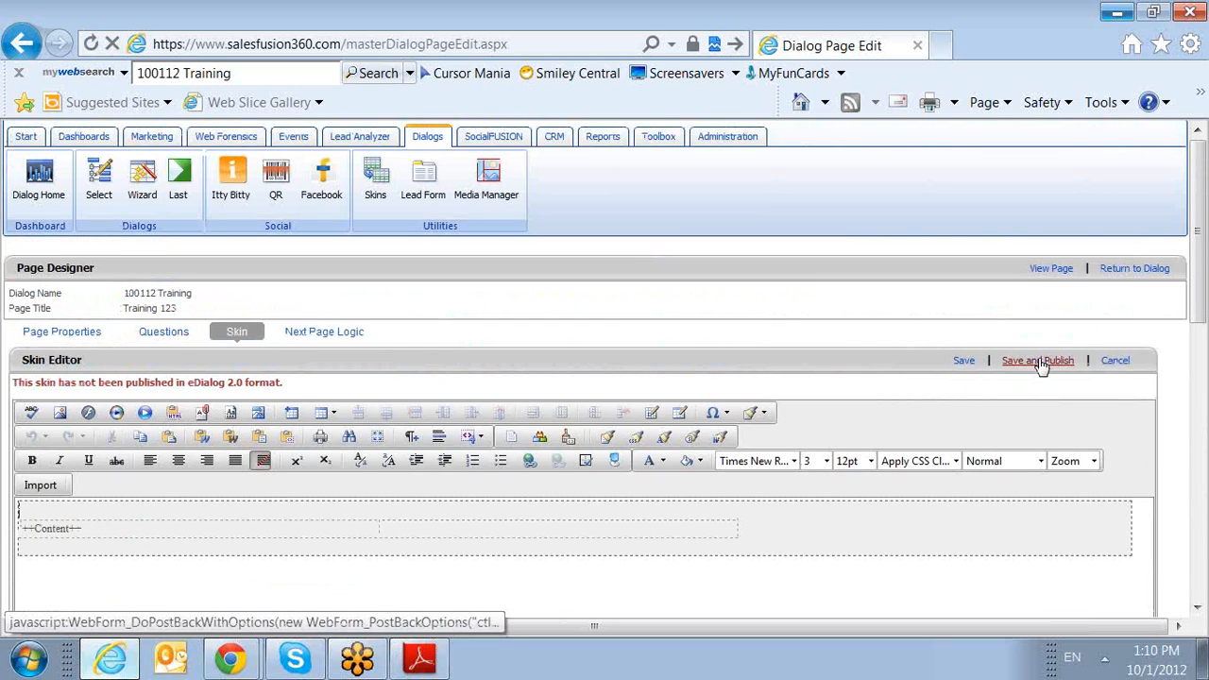
left_click(1039, 360)
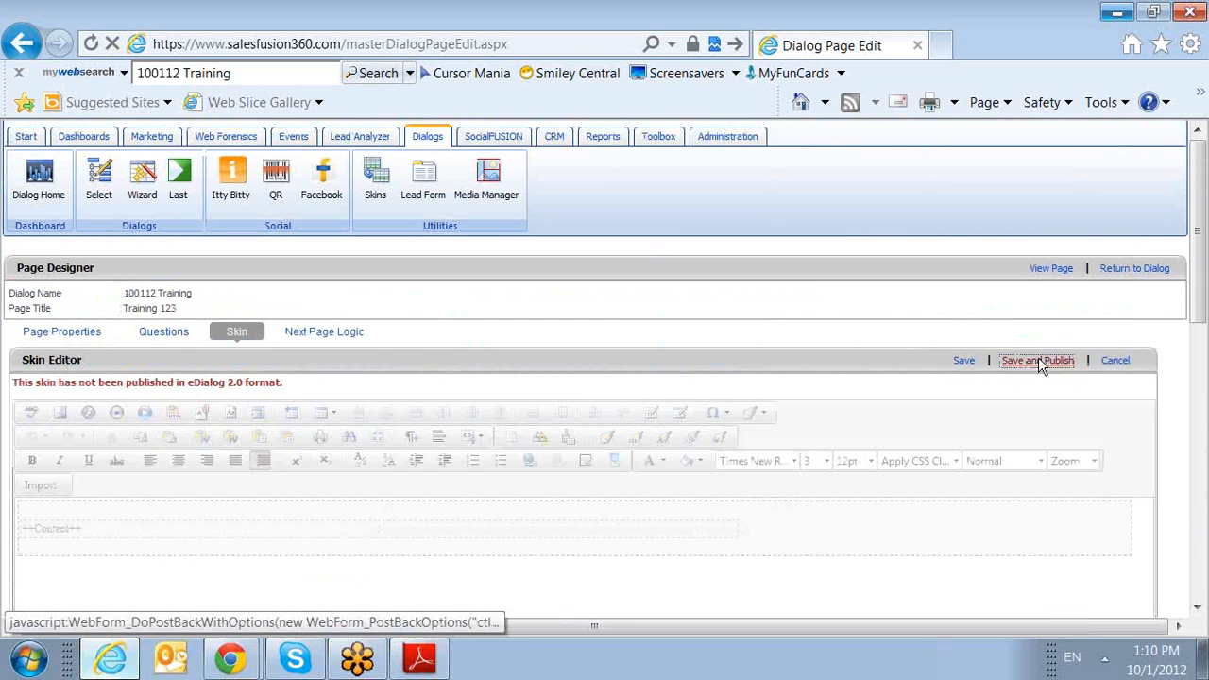
Return to the 100112 Training dialog and view its properties and list of pages.
left_click(1133, 269)
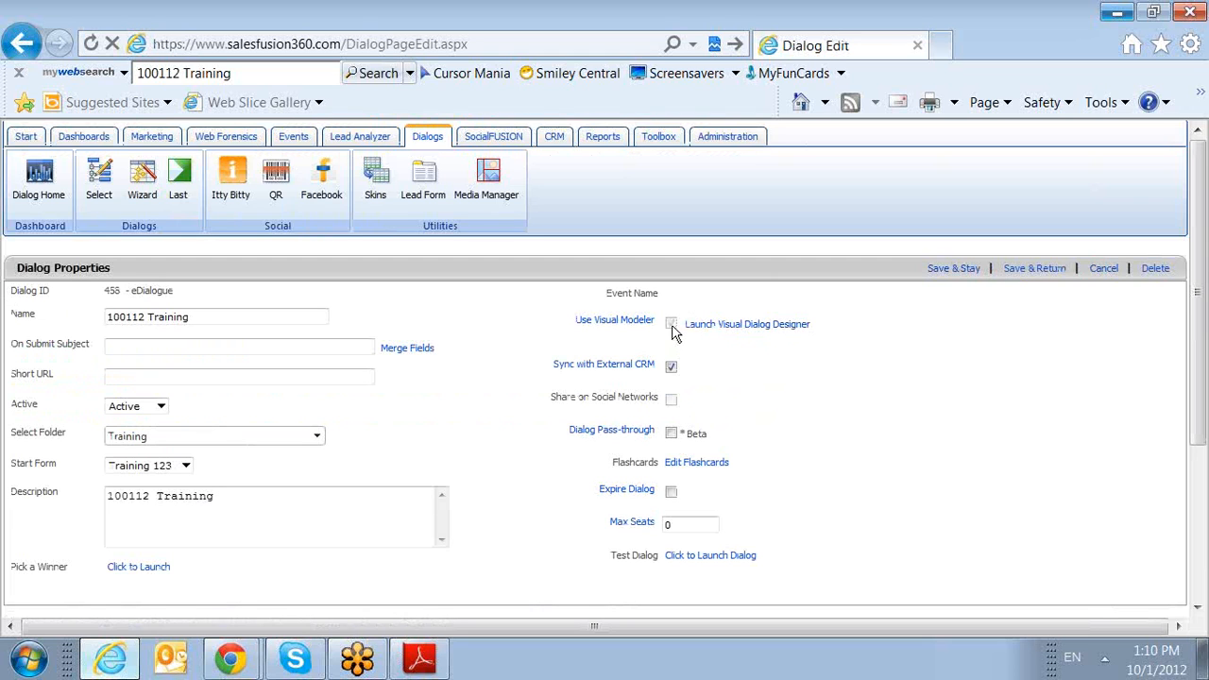
scroll(756, 442, "down", 1)
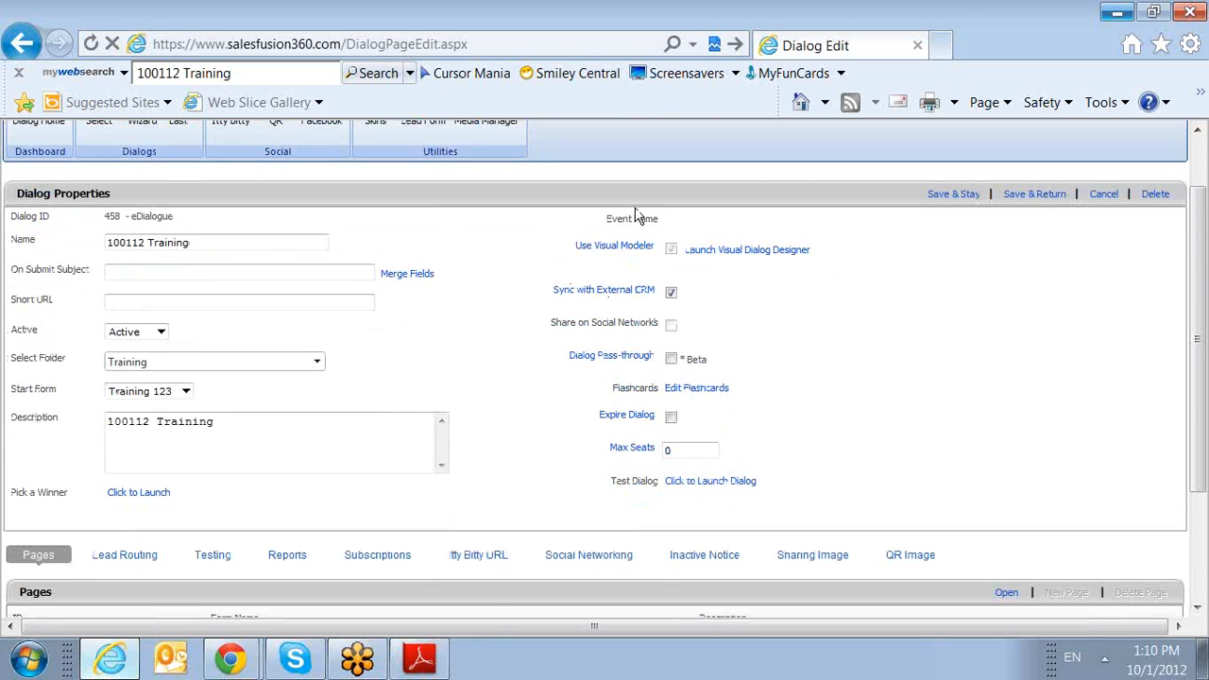
scroll(739, 295, "down", 2)
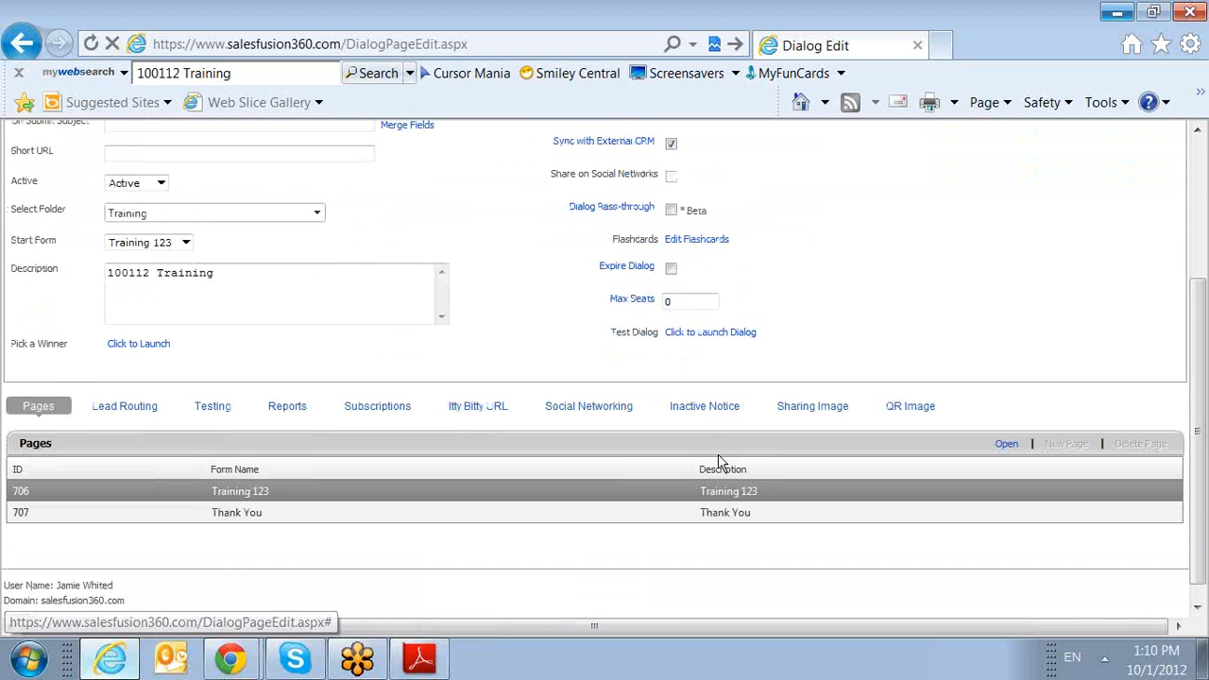
Open the Online Help Manual from the Toolbox help resources and search it for "question".
left_click(727, 505)
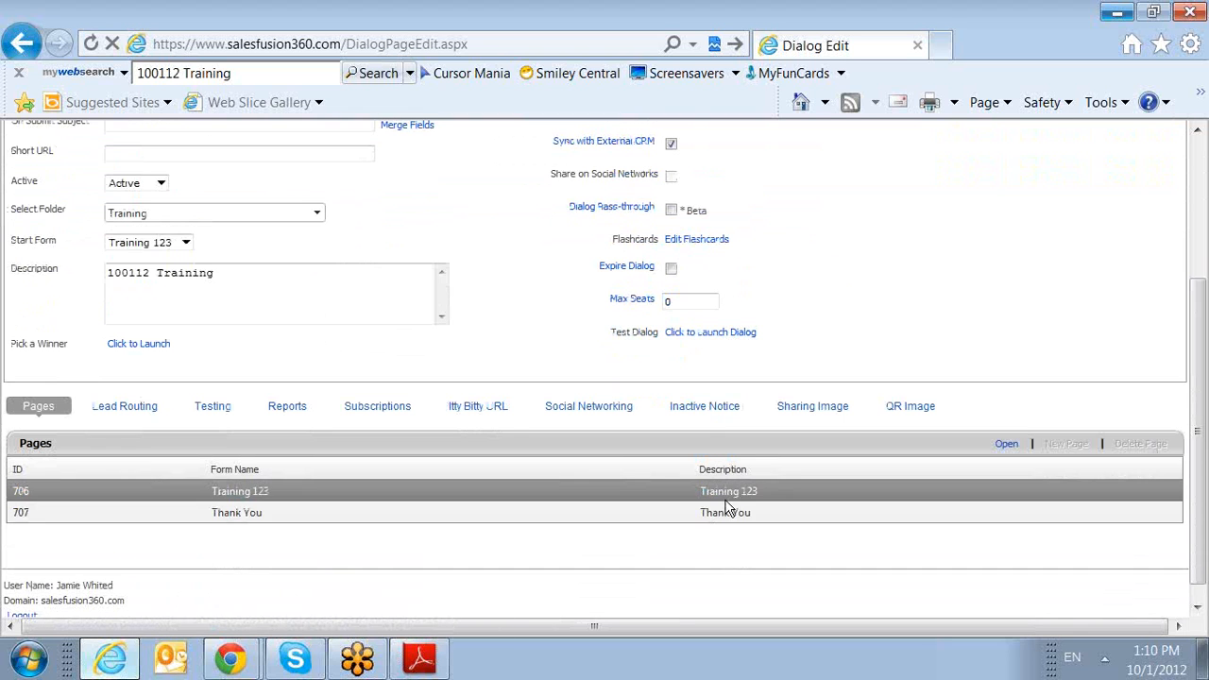
scroll(818, 476, "up", 3)
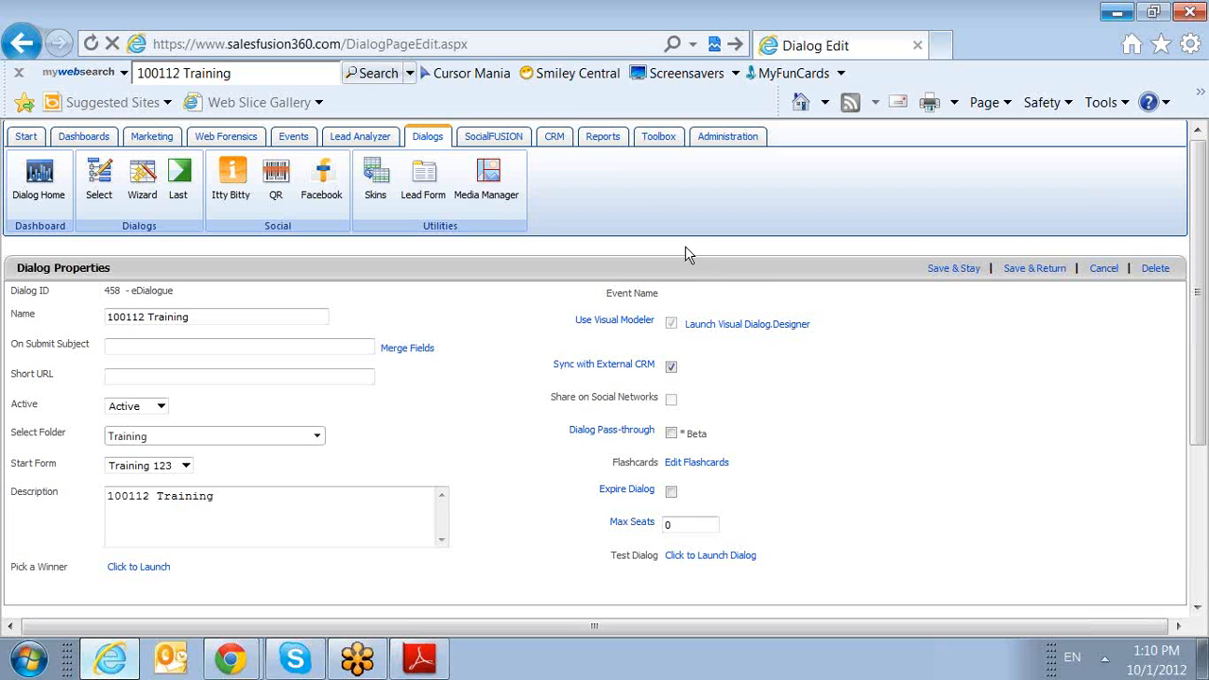
left_click(646, 144)
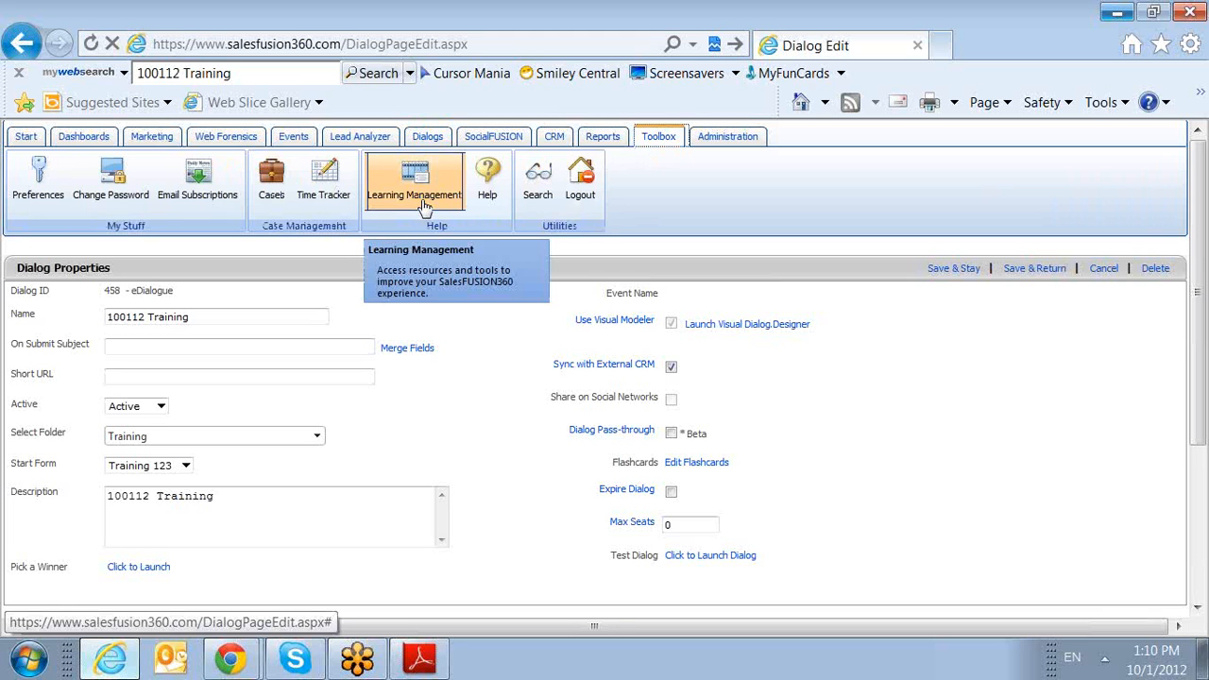
left_click(483, 208)
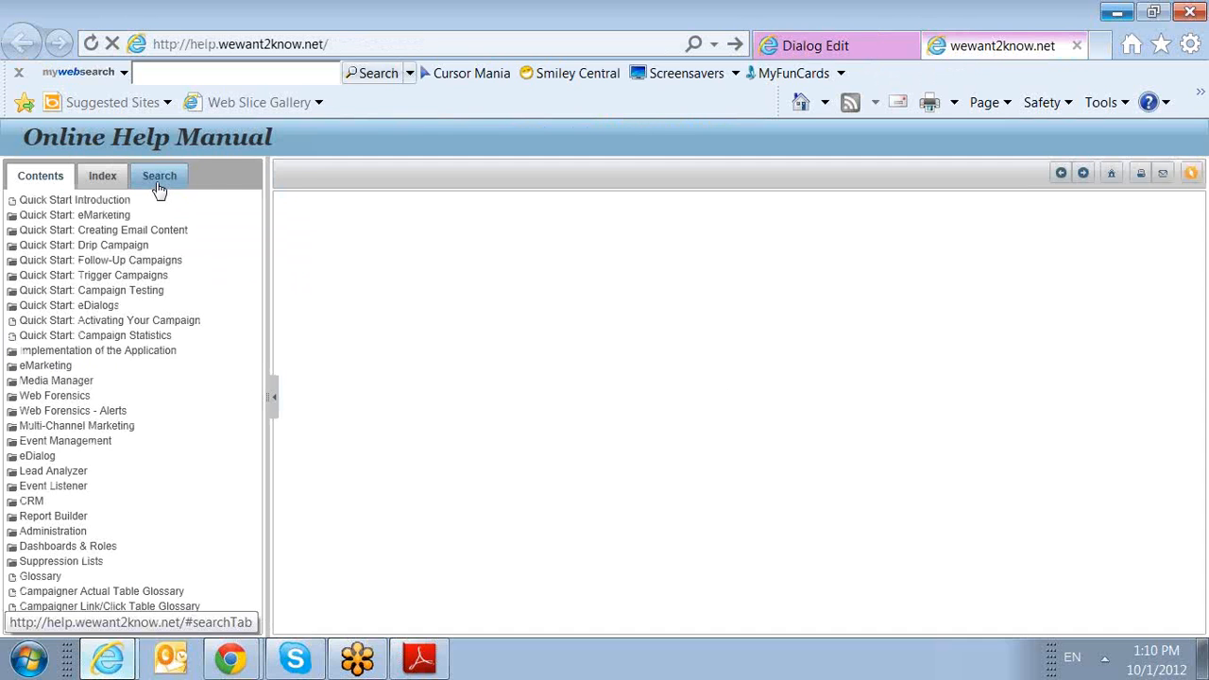
left_click(159, 187)
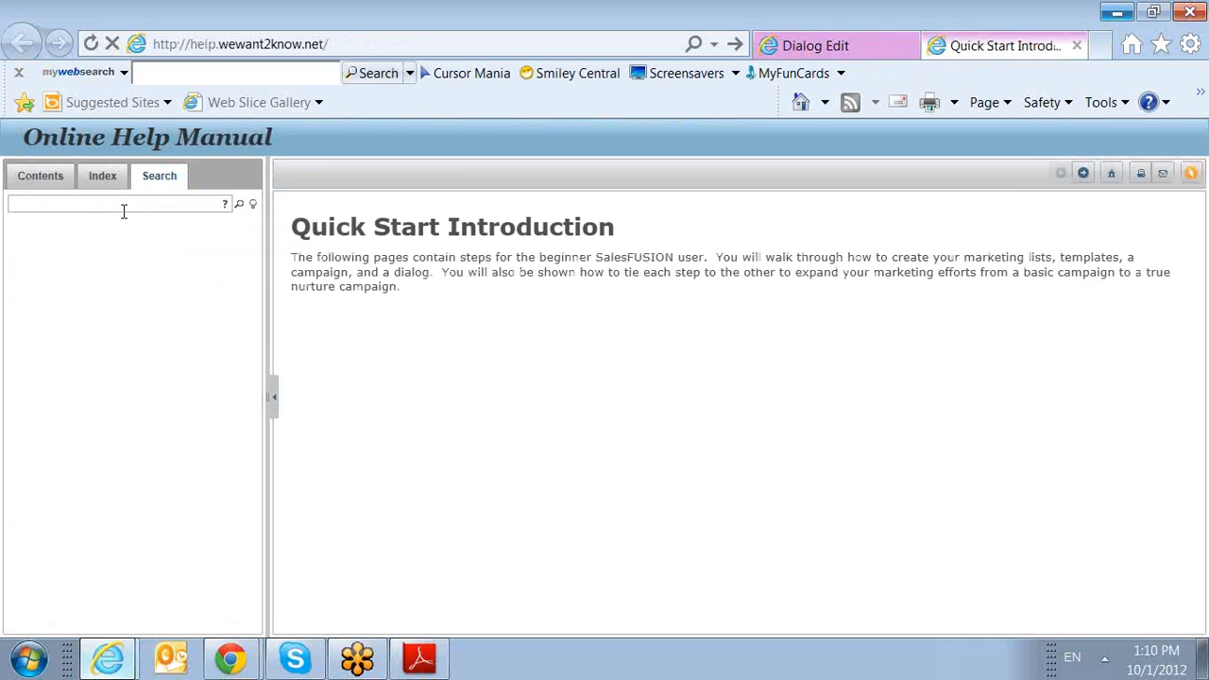
key("Return")
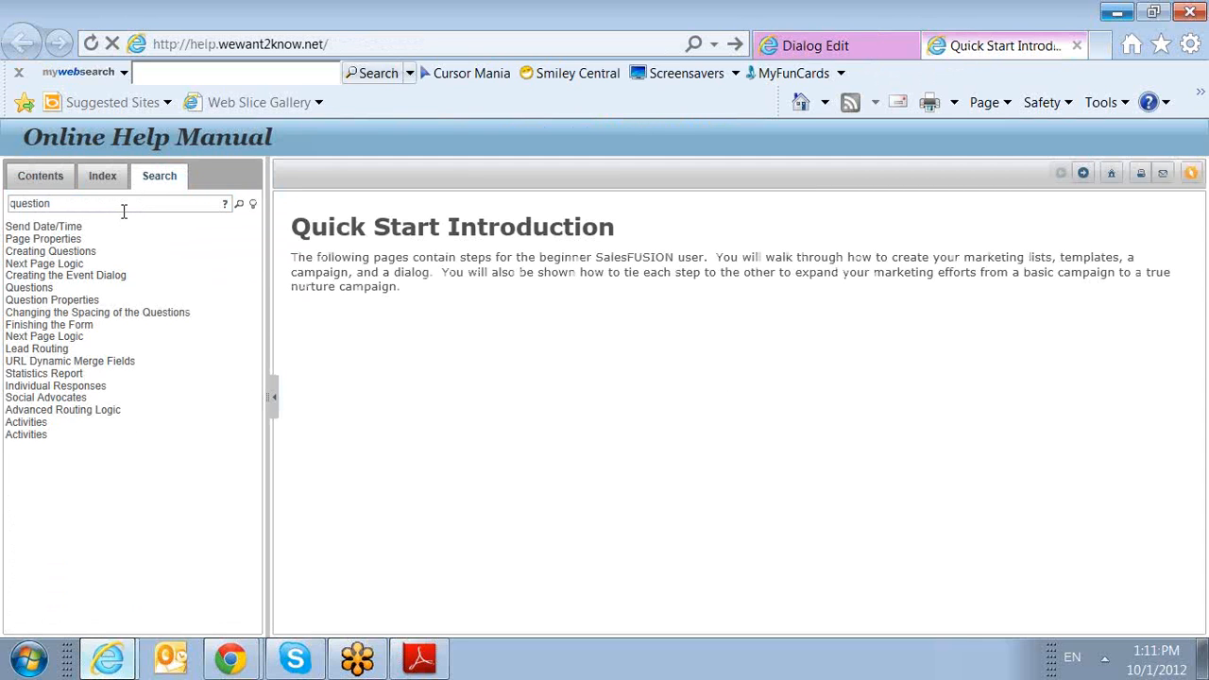
Browse the Lead Routing and Questions help topics and read the Question Properties topic.
left_click(41, 363)
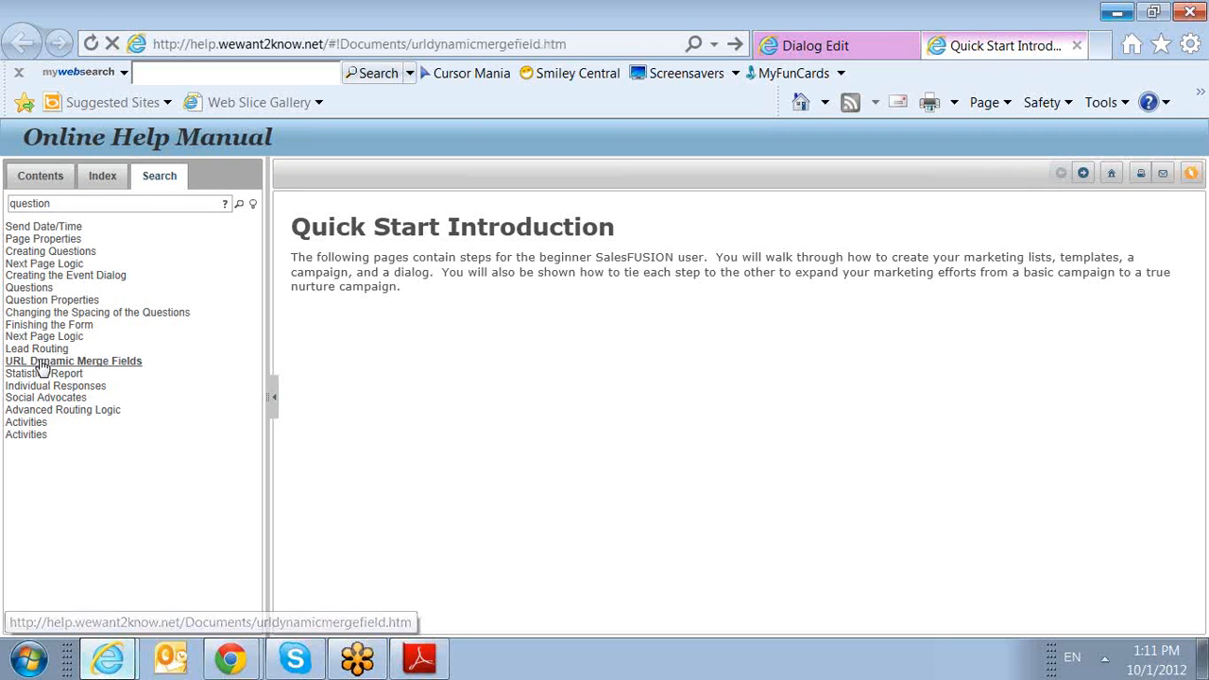
left_click(38, 351)
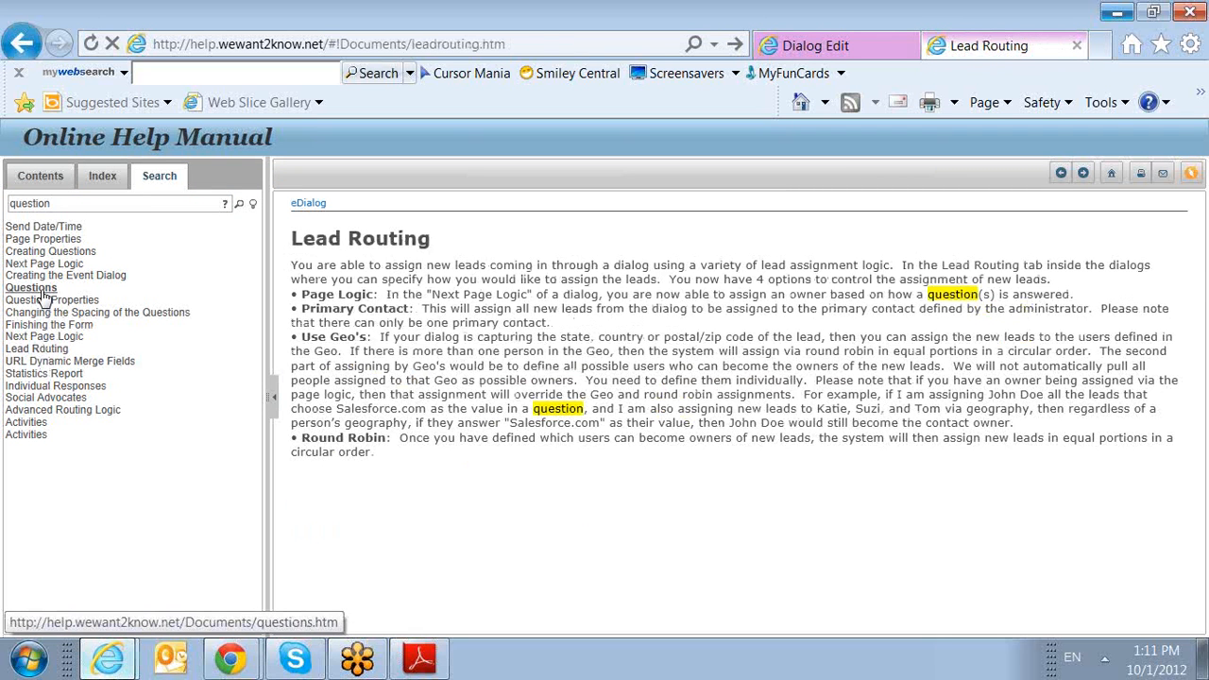
left_click(43, 288)
left_click(47, 301)
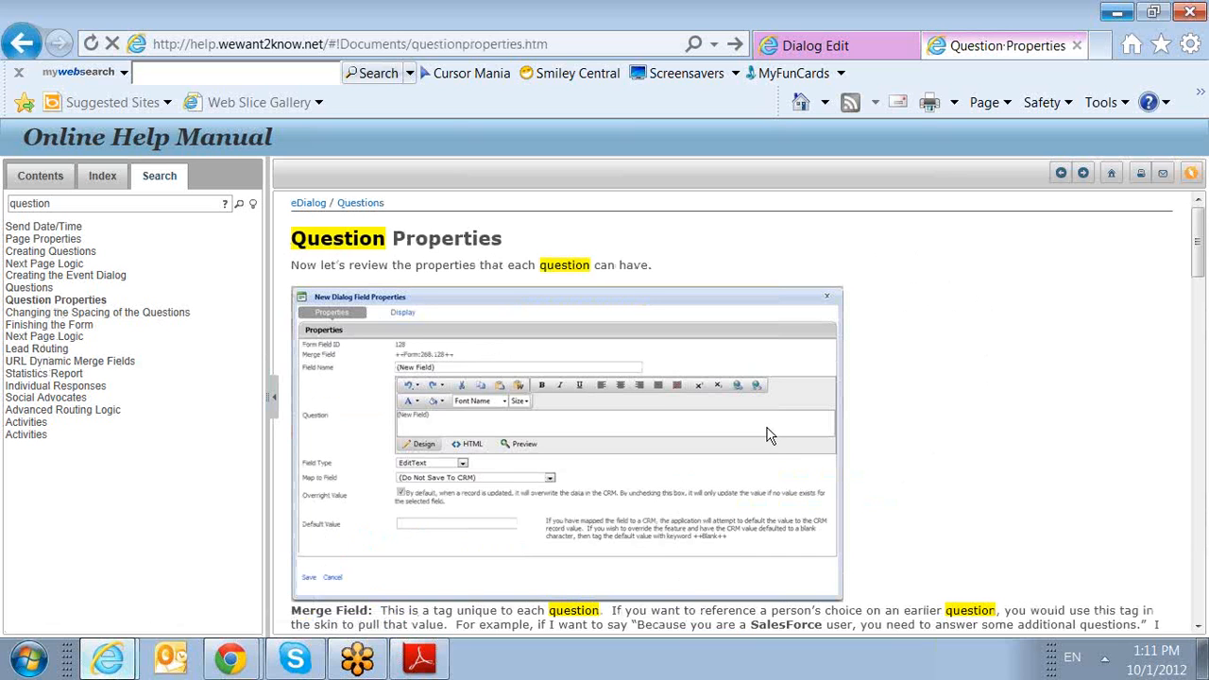
scroll(770, 436, "down", 4)
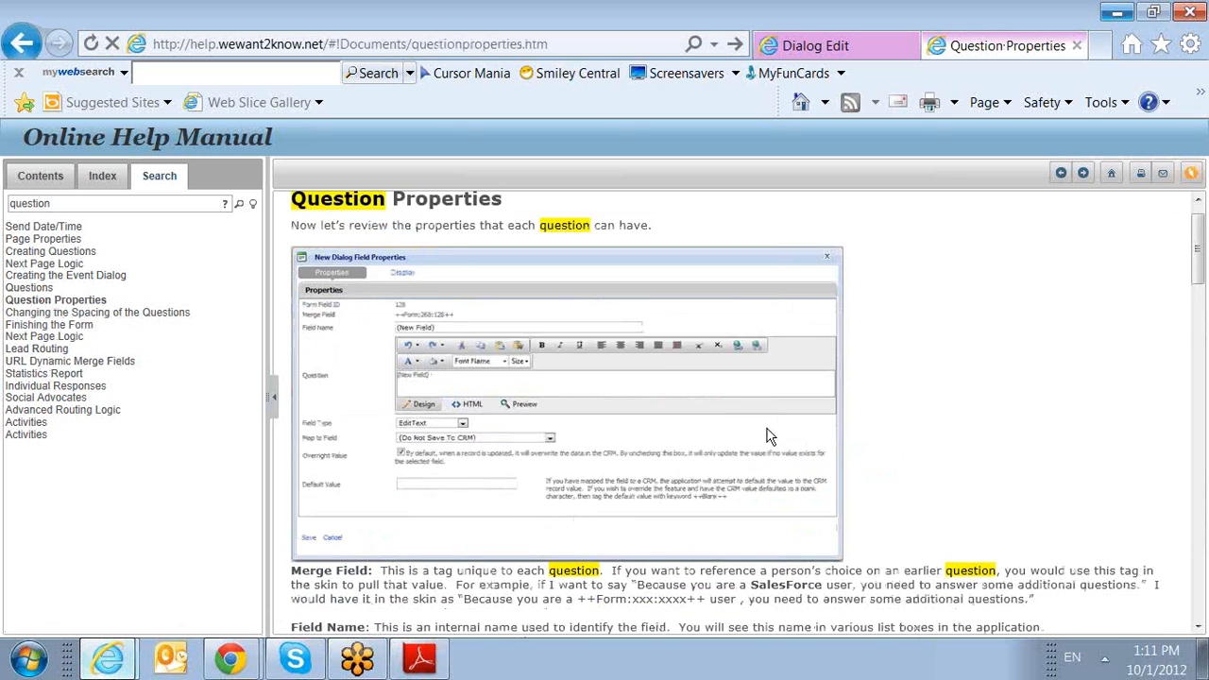
Return from the help manual to the 100112 Training dialog and check the client services contact details in the page footer.
mouse_move(833, 14)
left_mouse_down()
mouse_move(833, 50)
mouse_move(834, 30)
left_mouse_up()
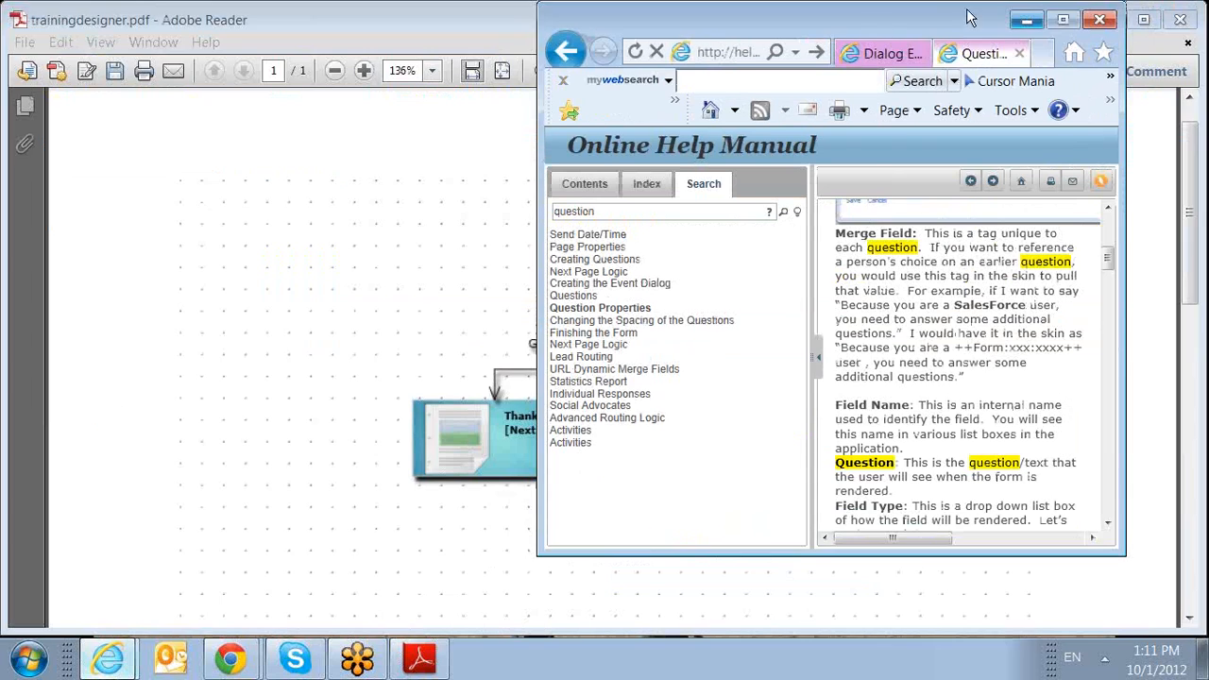
left_click(1061, 17)
left_click(782, 45)
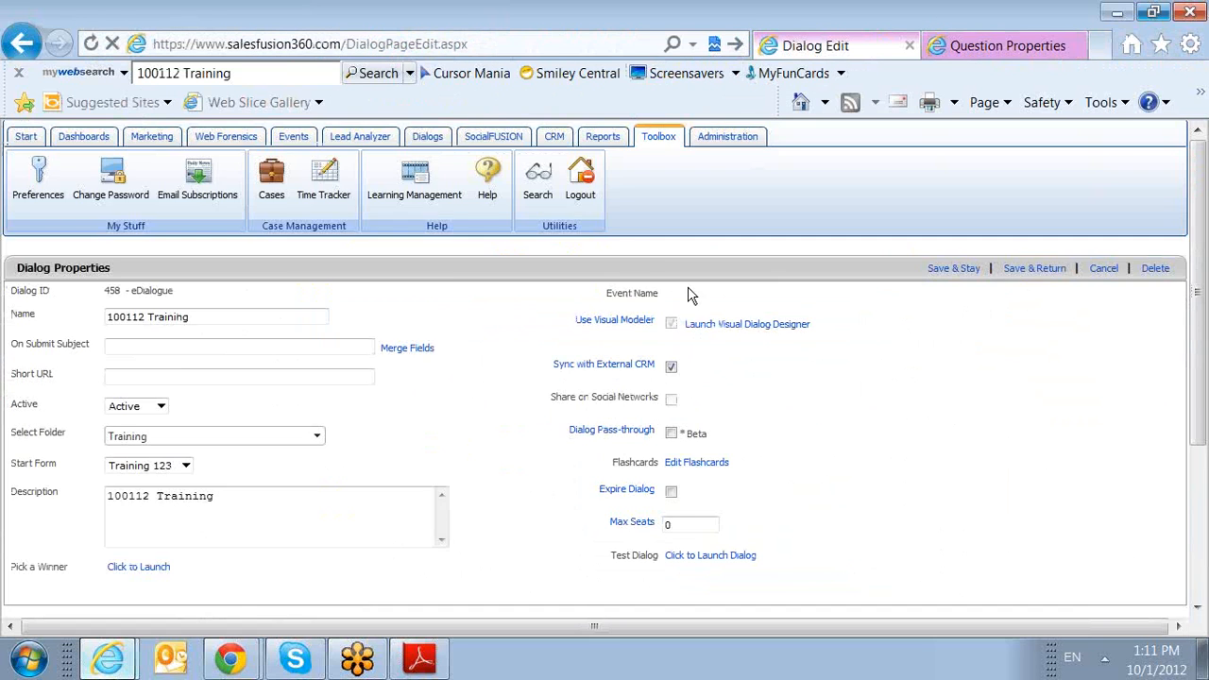
scroll(386, 370, "down", 3)
left_click_drag(144, 610, 78, 620)
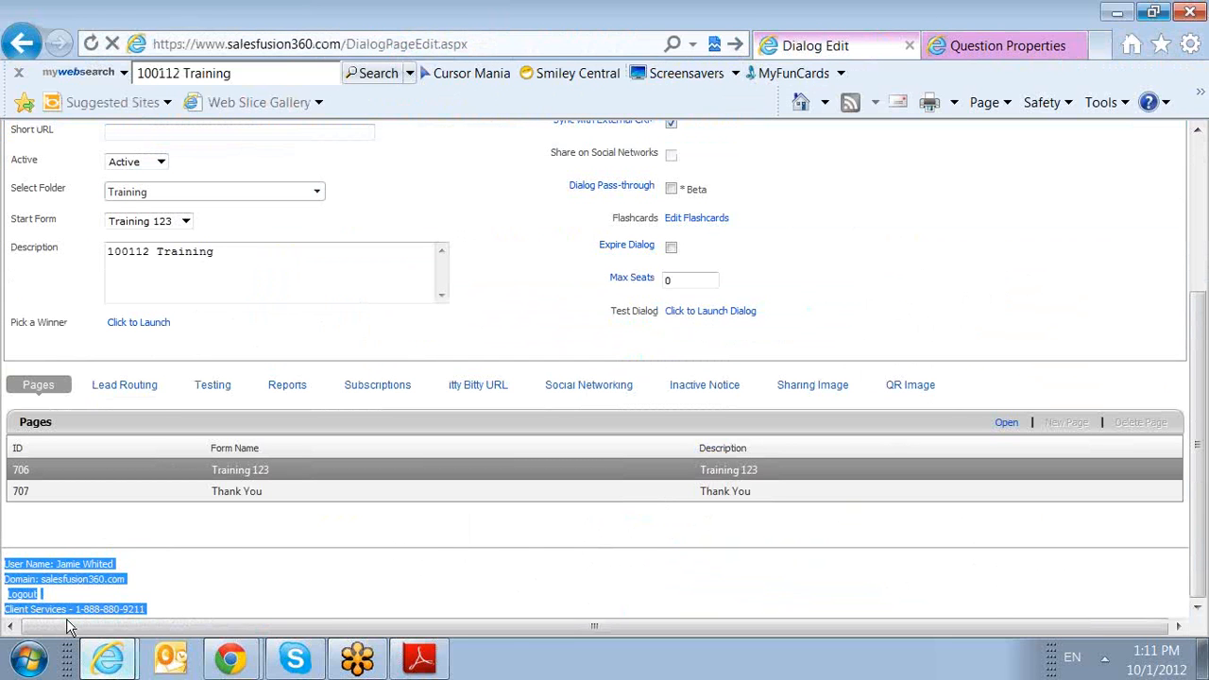
left_click(353, 578)
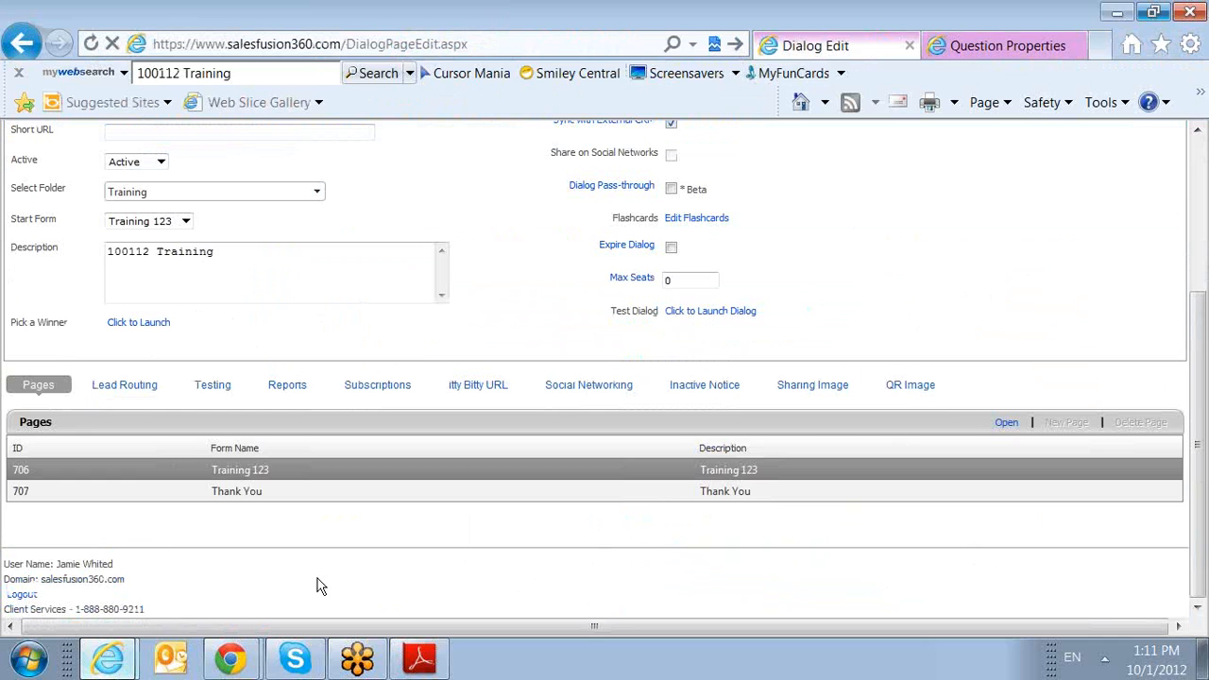